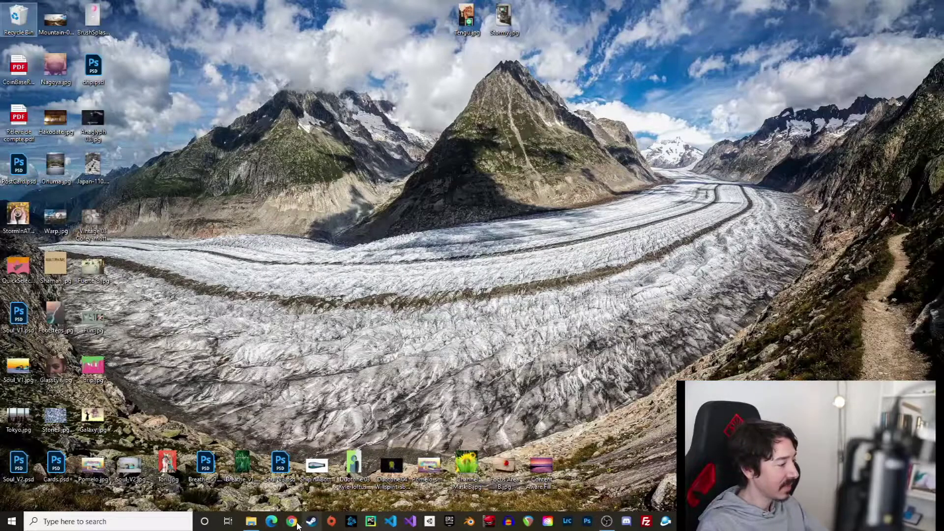
# - Open Chrome, search Google for "blender" and open the blender.org home page
pyautogui.click(294, 522)
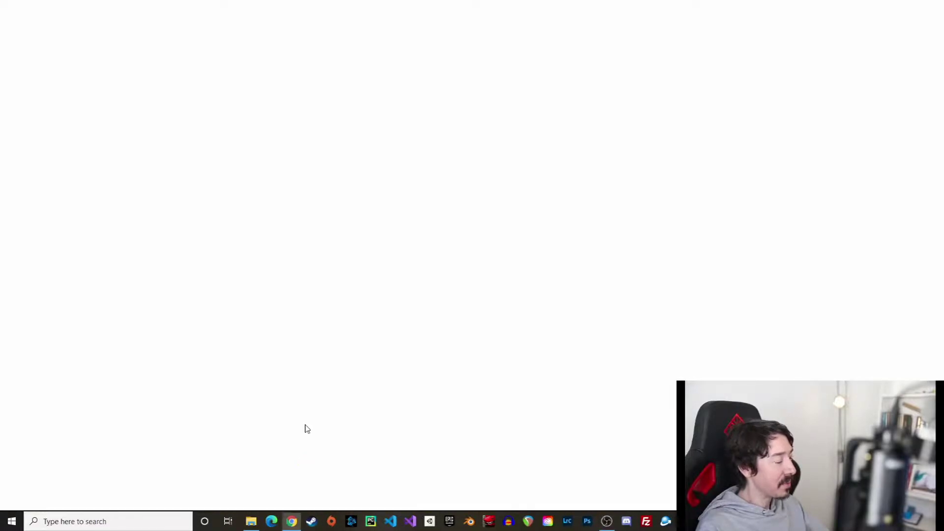
pyautogui.click(416, 205)
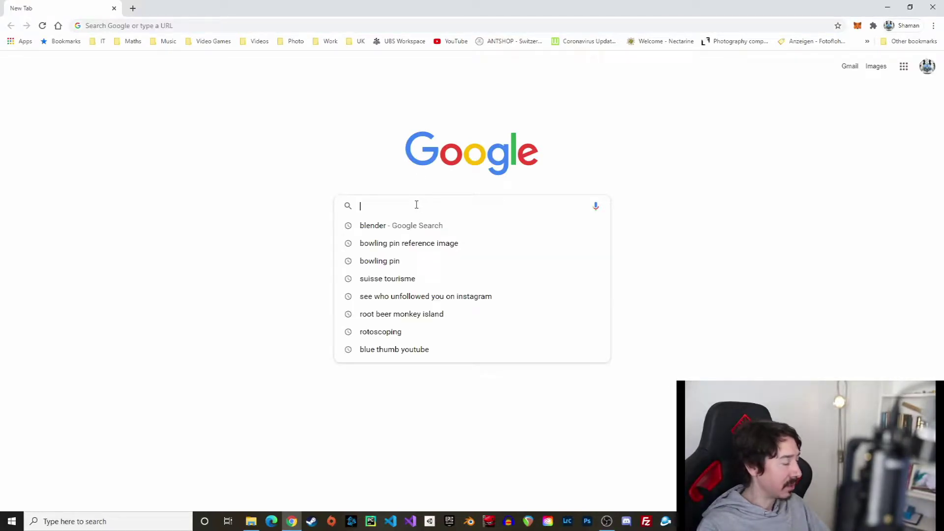
pyautogui.write('blender')
pyautogui.press('Return')
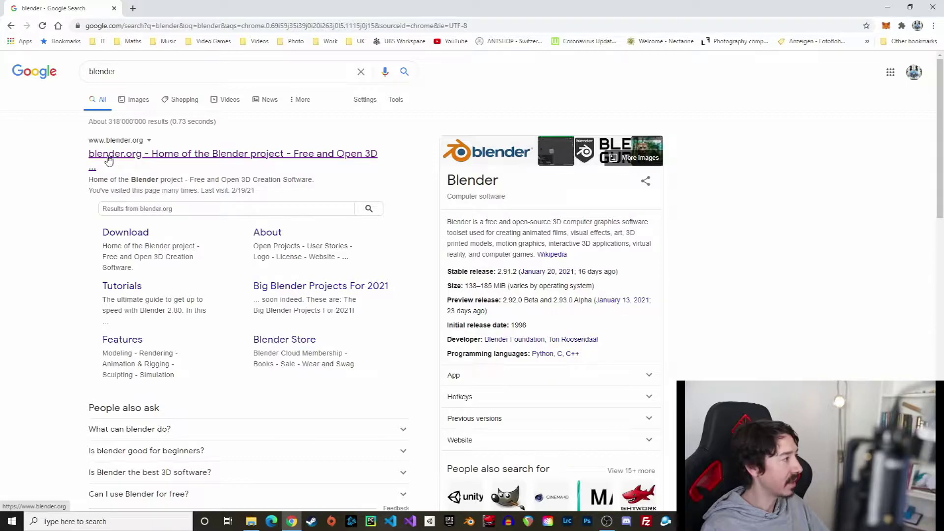
pyautogui.click(120, 156)
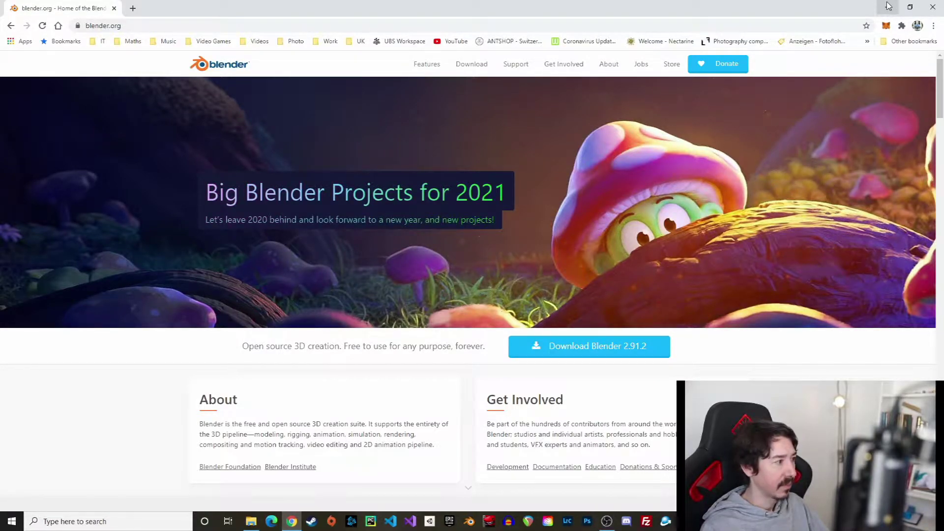
# - Leave the browser, launch Blender and create a new General file
pyautogui.click(887, 6)
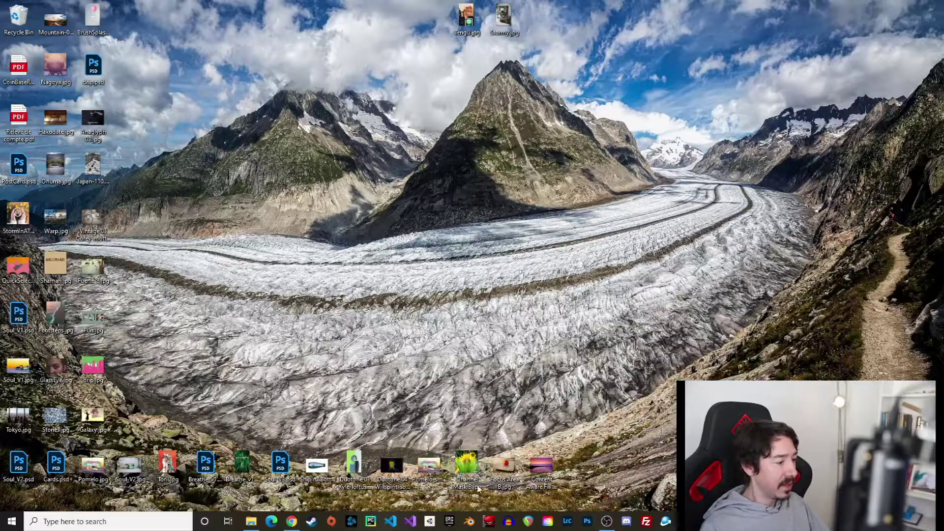
pyautogui.click(468, 522)
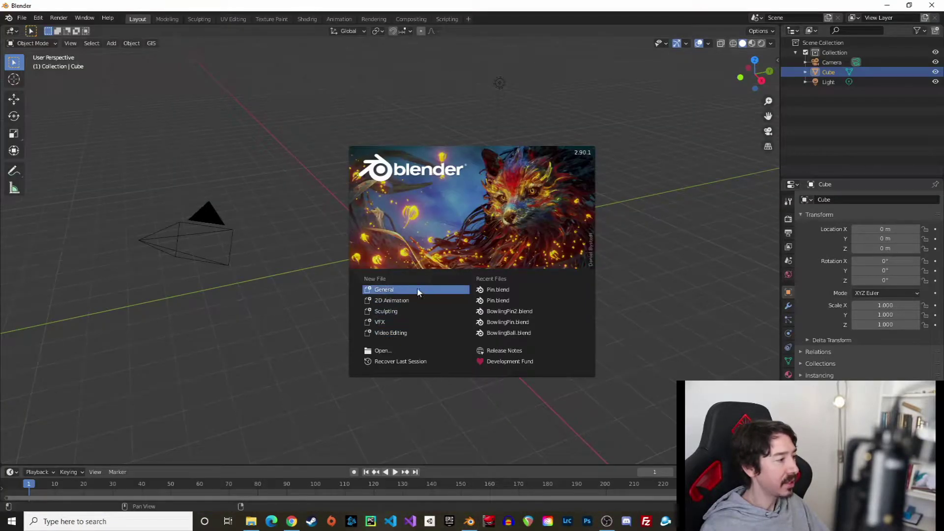
pyautogui.click(385, 293)
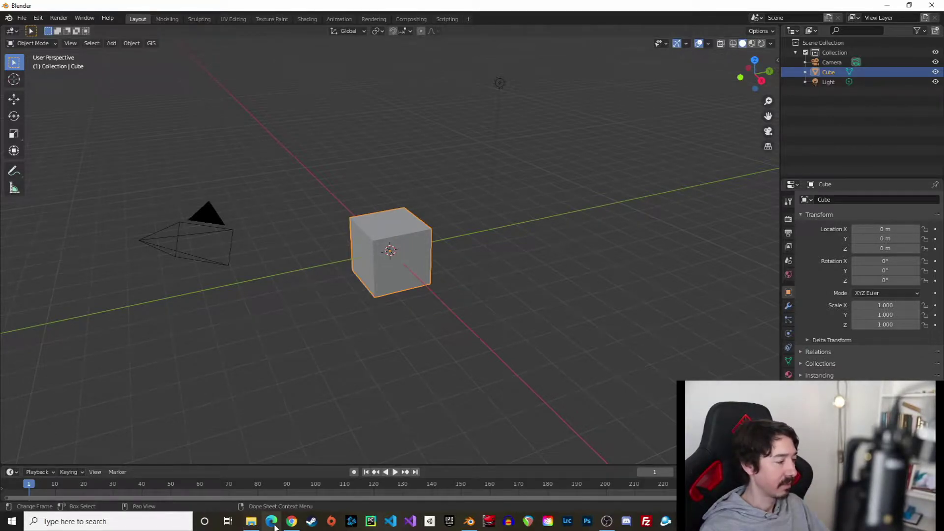
# - Switch to Chrome and search Google for "bowling pin reference image"
pyautogui.click(291, 522)
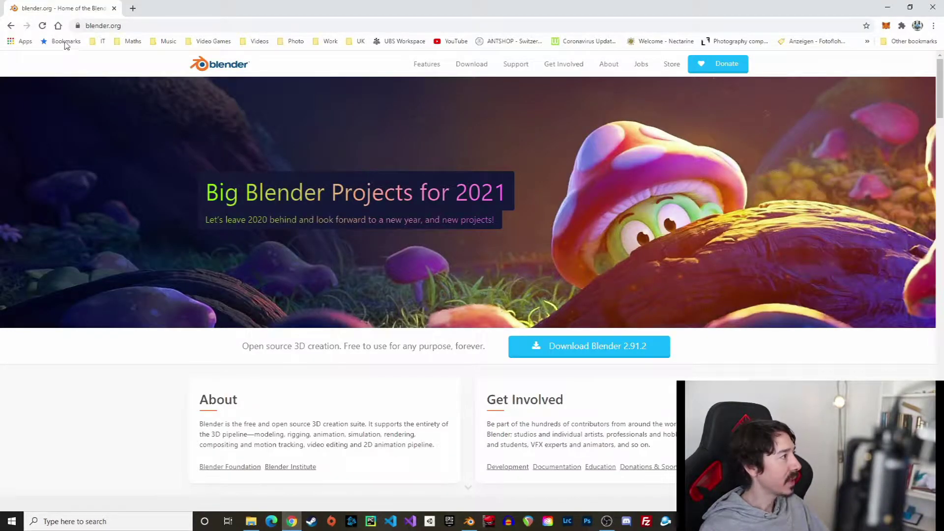
pyautogui.click(58, 26)
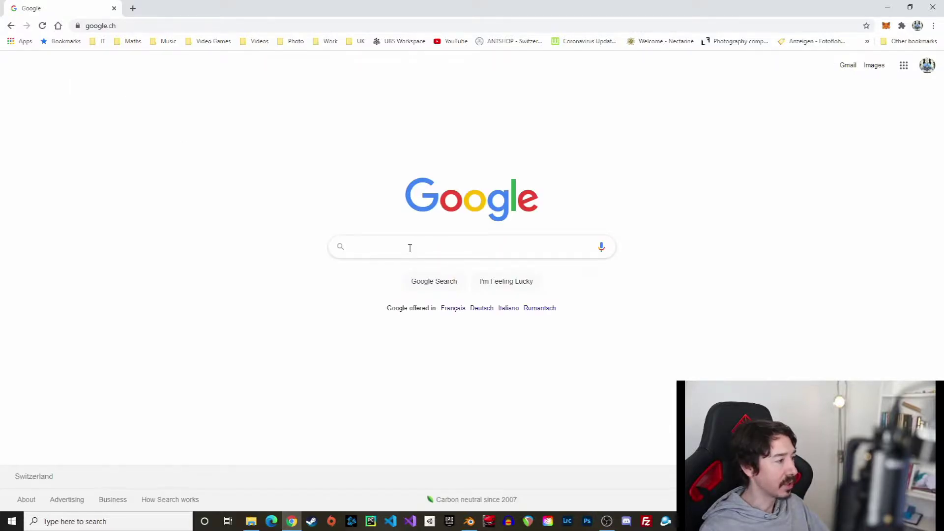
pyautogui.click(408, 248)
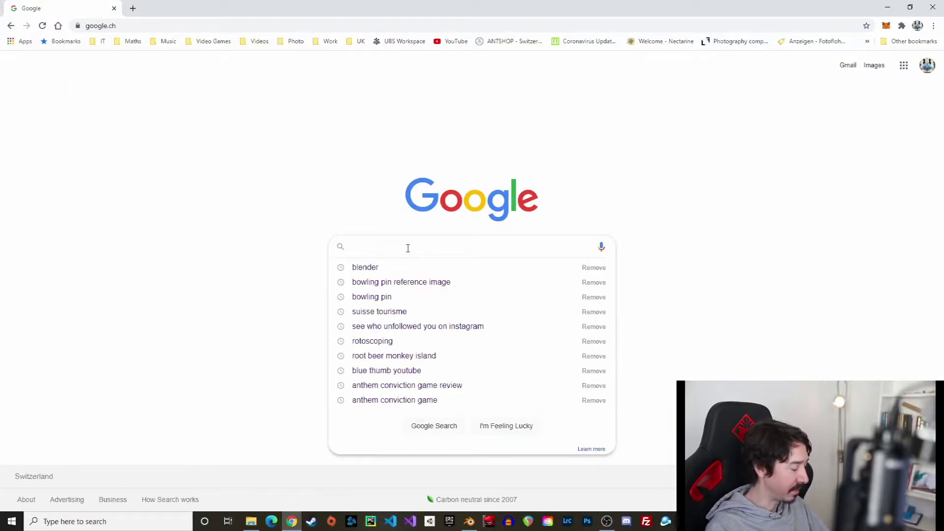
pyautogui.press('Down')
pyautogui.press('Down')
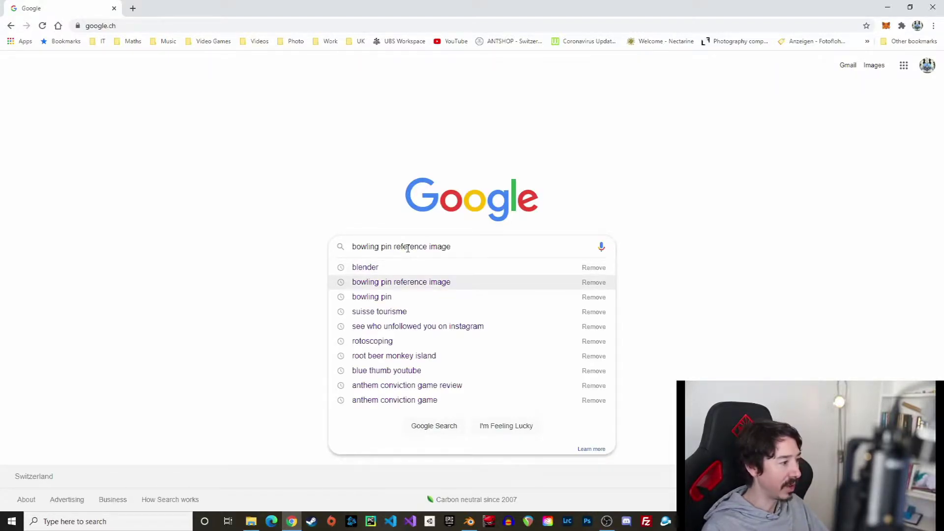
pyautogui.press('Return')
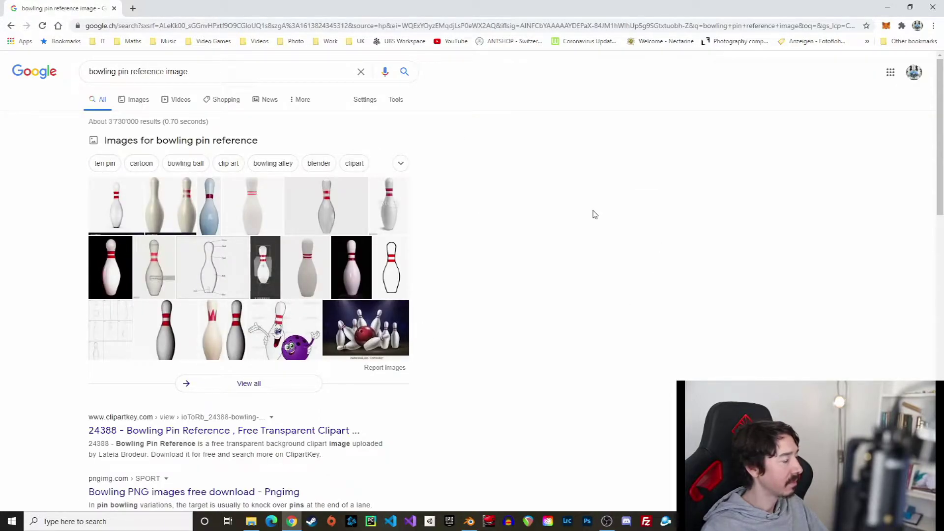
# - Show the image results and open the Ten-Pin Bowling Pin Dimensions drawing along with its save options
pyautogui.click(133, 108)
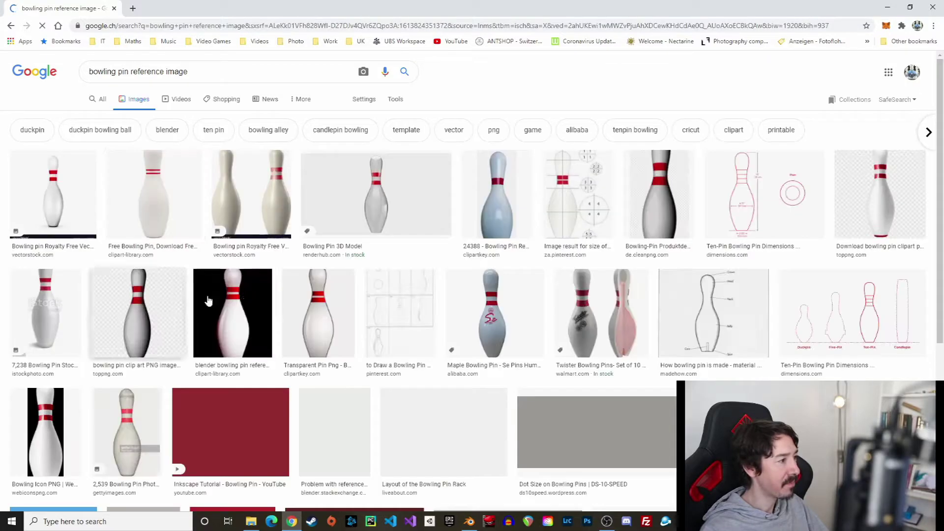
pyautogui.click(773, 203)
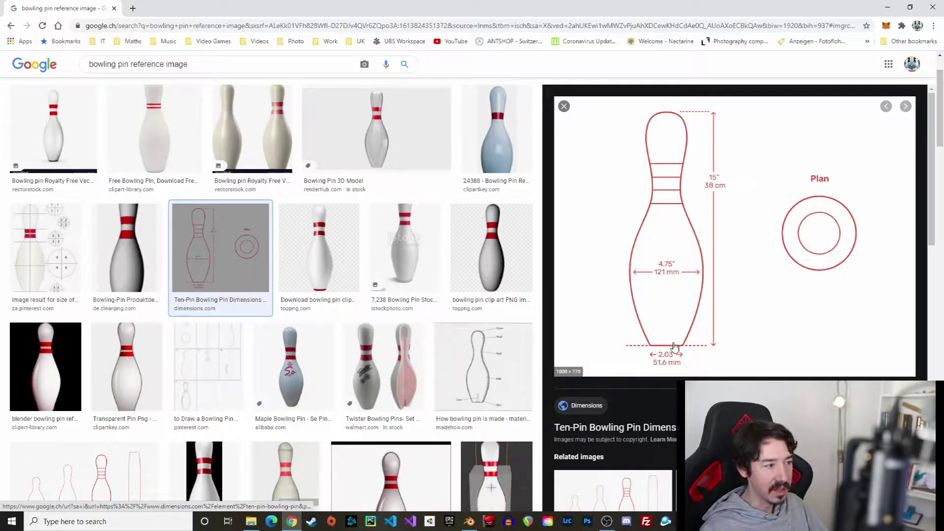
pyautogui.rightClick(751, 268)
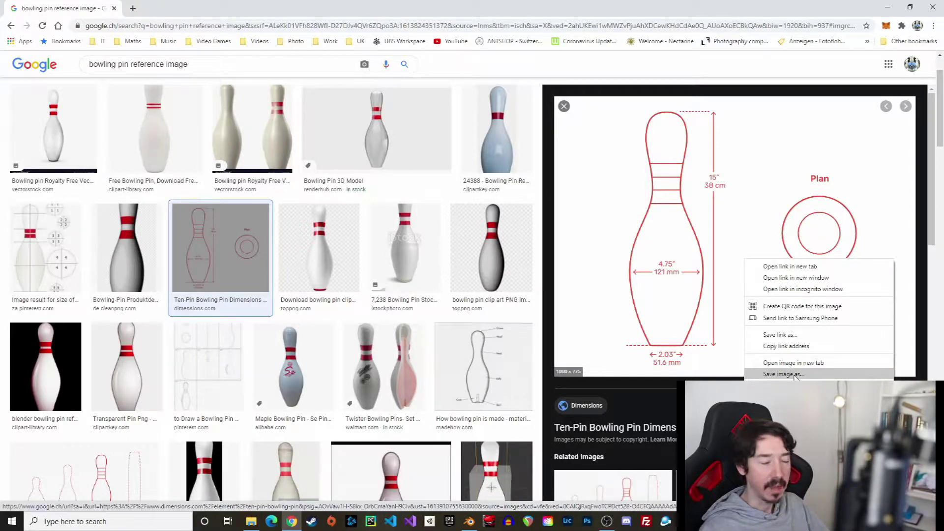
# - Switch to Blender and delete the default cube from the scene
pyautogui.click(470, 524)
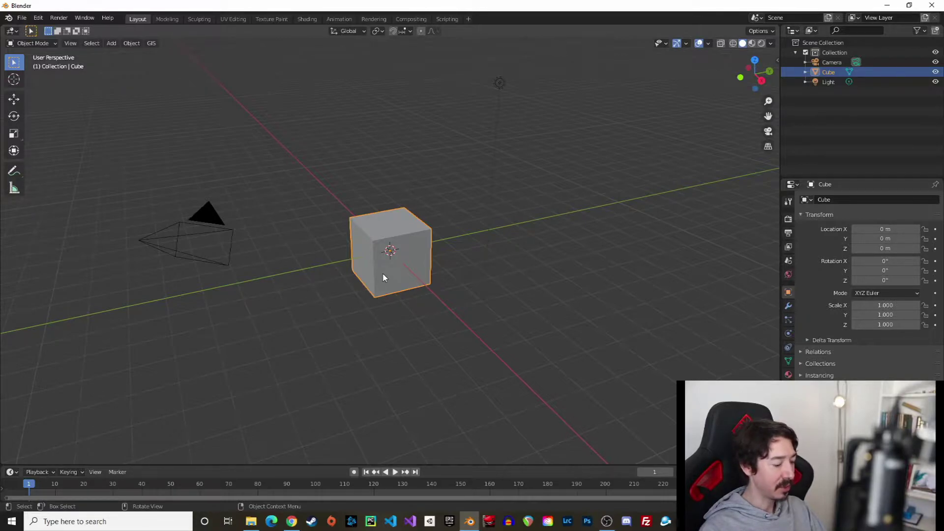
pyautogui.press('Delete')
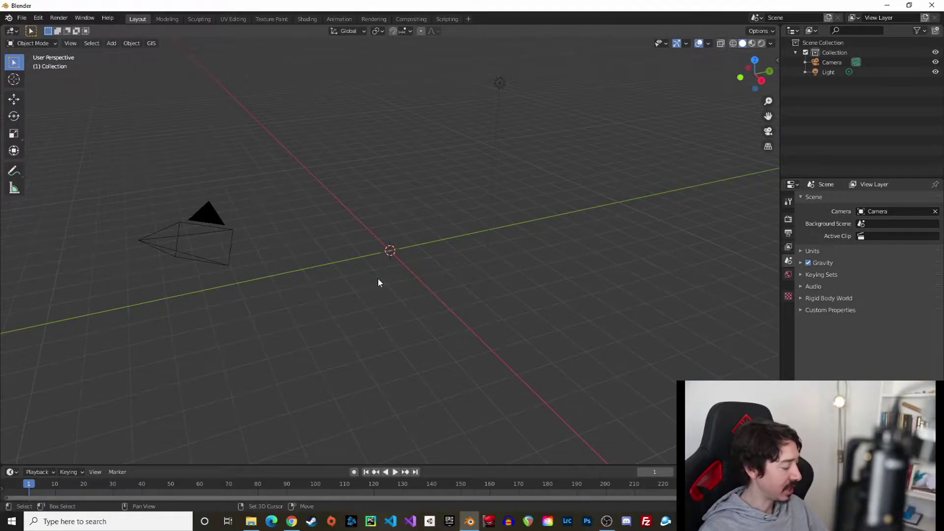
# - Add BowlingPin.png from C:\Development\Coderious\Episodes\Beginners Series\Graphics to the scene as a reference image
pyautogui.hotkey('shift', 'a')
pyautogui.moveTo(379, 280)
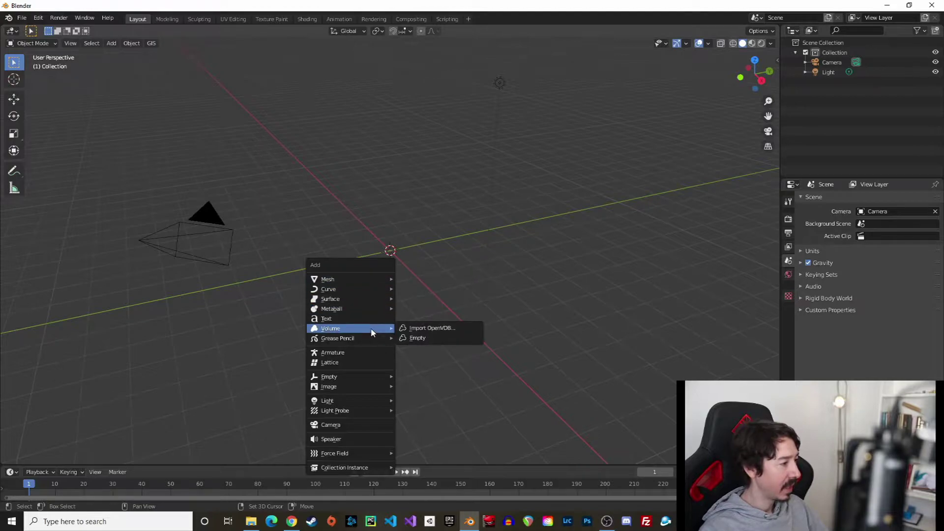
pyautogui.moveTo(343, 387)
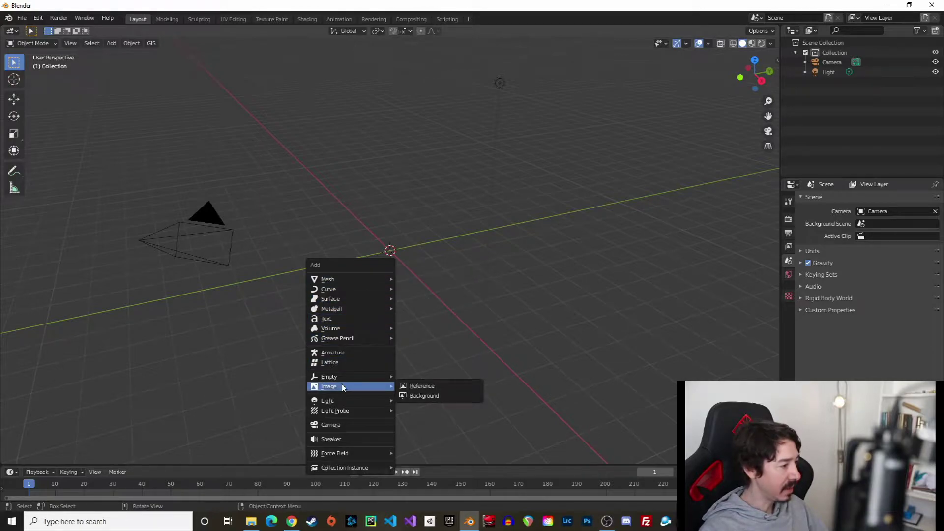
pyautogui.click(415, 386)
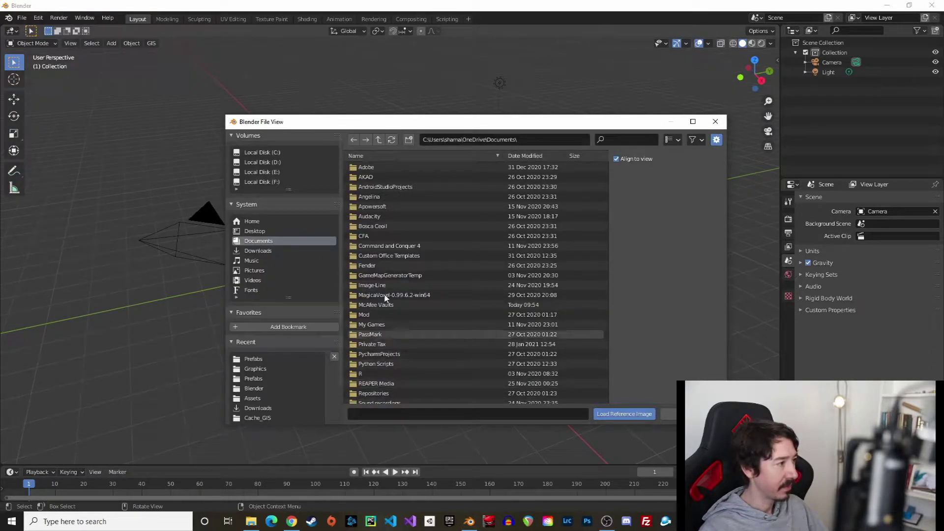
pyautogui.click(278, 152)
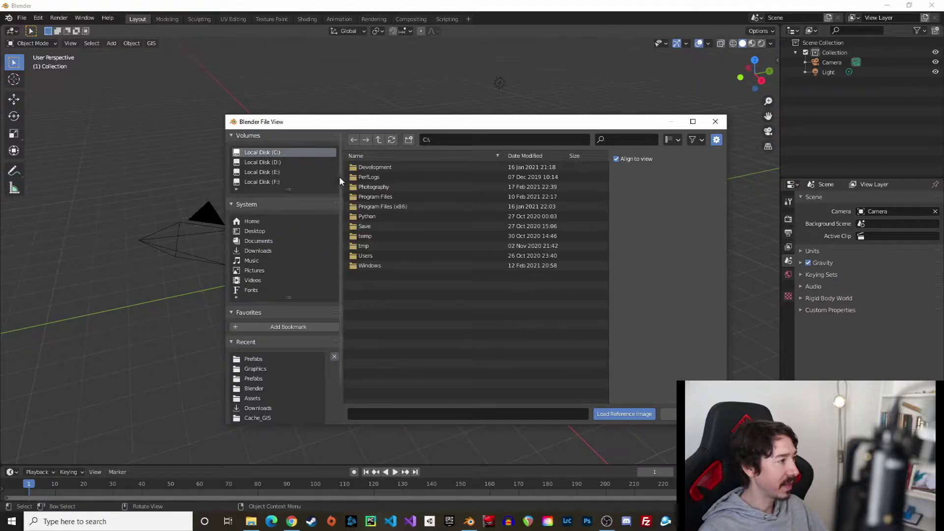
pyautogui.doubleClick(386, 167)
pyautogui.doubleClick(375, 187)
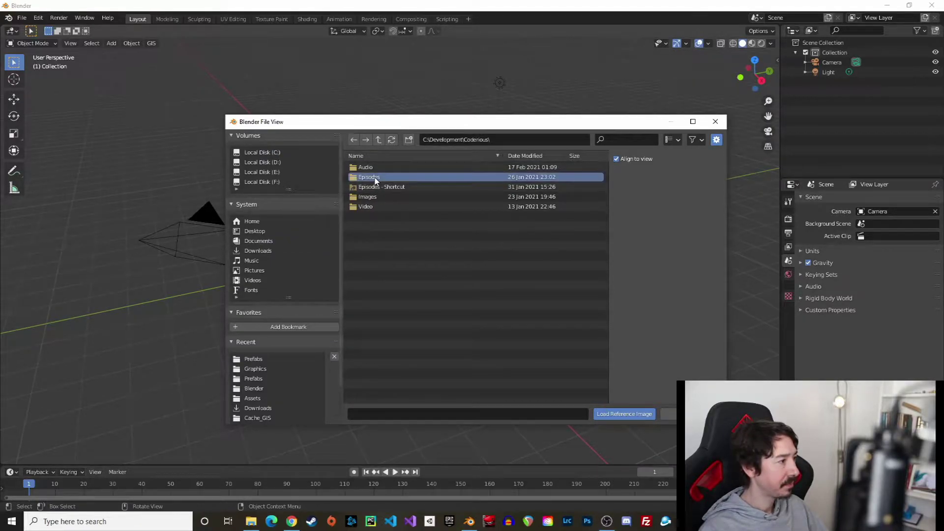
pyautogui.doubleClick(374, 178)
pyautogui.doubleClick(374, 178)
pyautogui.doubleClick(364, 167)
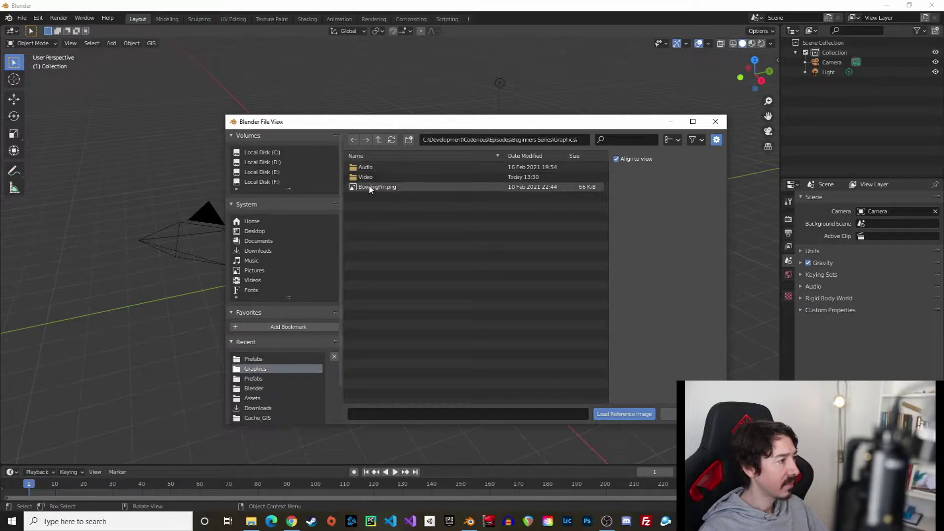
pyautogui.doubleClick(376, 188)
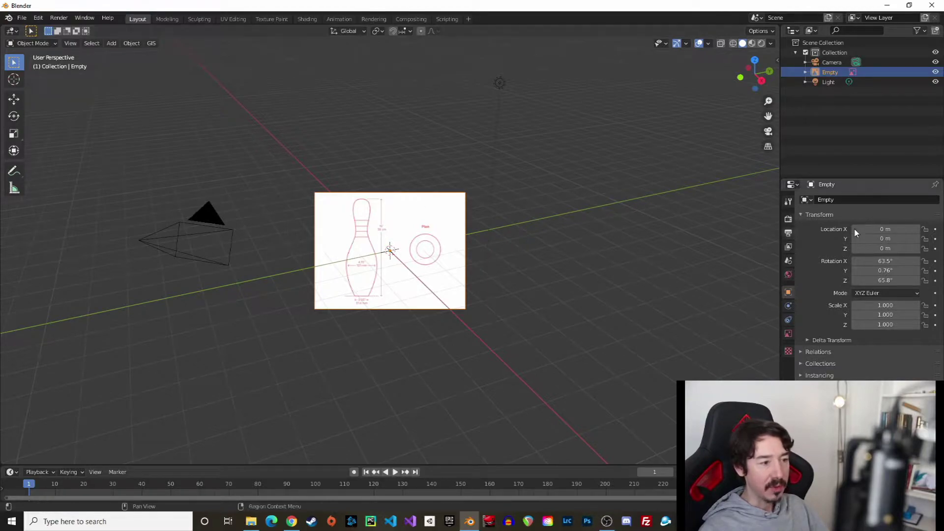
# - Set the reference image's rotation to 90° on X, 0° on Y and 0° on Z
pyautogui.click(894, 261)
pyautogui.write('90')
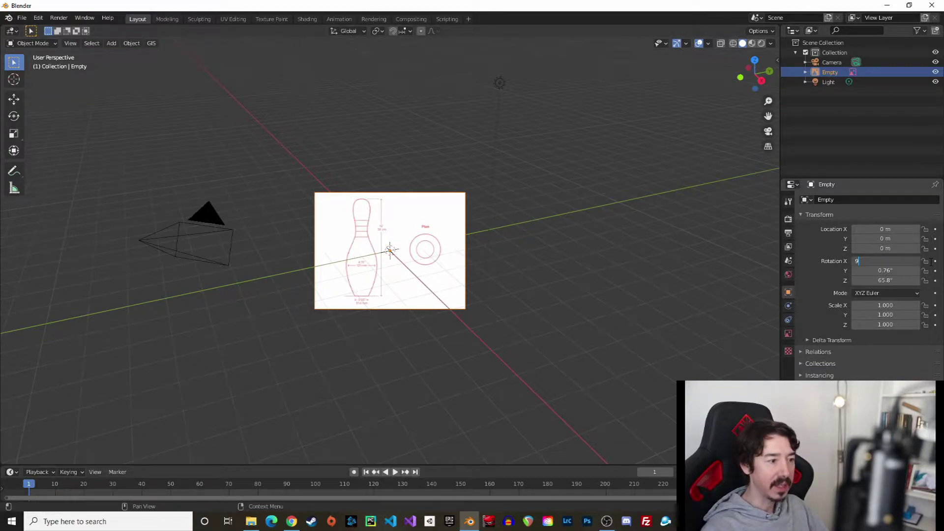
pyautogui.press('Return')
pyautogui.click(910, 270)
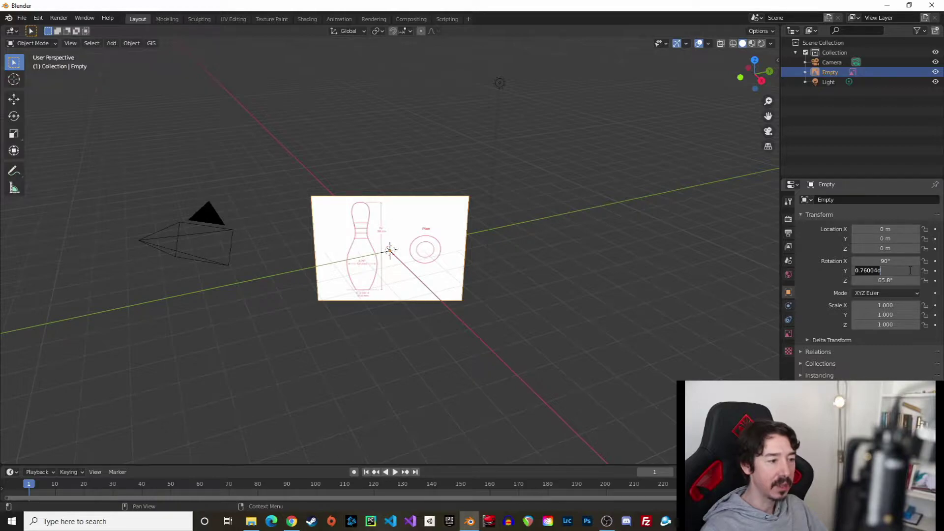
pyautogui.write('0')
pyautogui.press('Tab')
pyautogui.write('0')
pyautogui.press('Return')
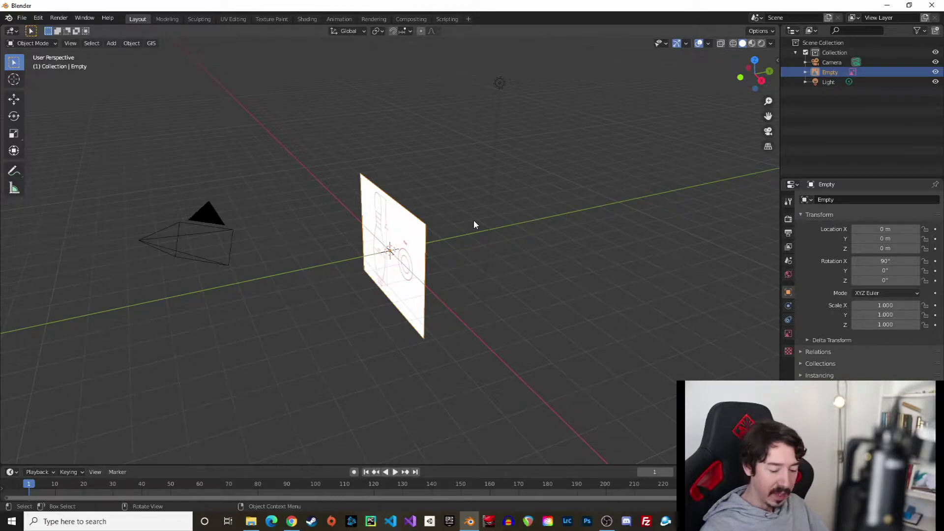
# - Examine the upright reference image in the perspective view by zooming, panning and orbiting around it
pyautogui.scroll(-3, 524, 231)
pyautogui.scroll(4, 526, 236)
pyautogui.scroll(-3, 532, 246)
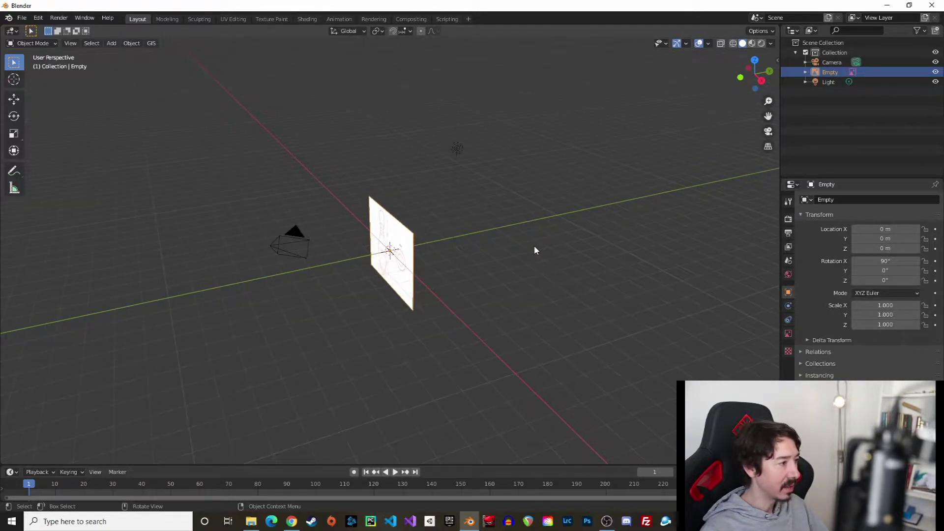
pyautogui.scroll(4, 532, 254)
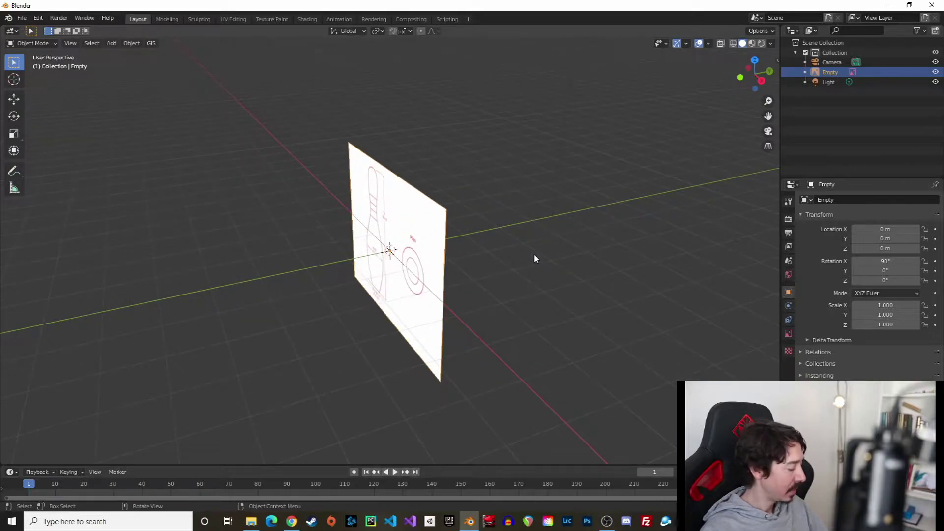
pyautogui.press('shift')
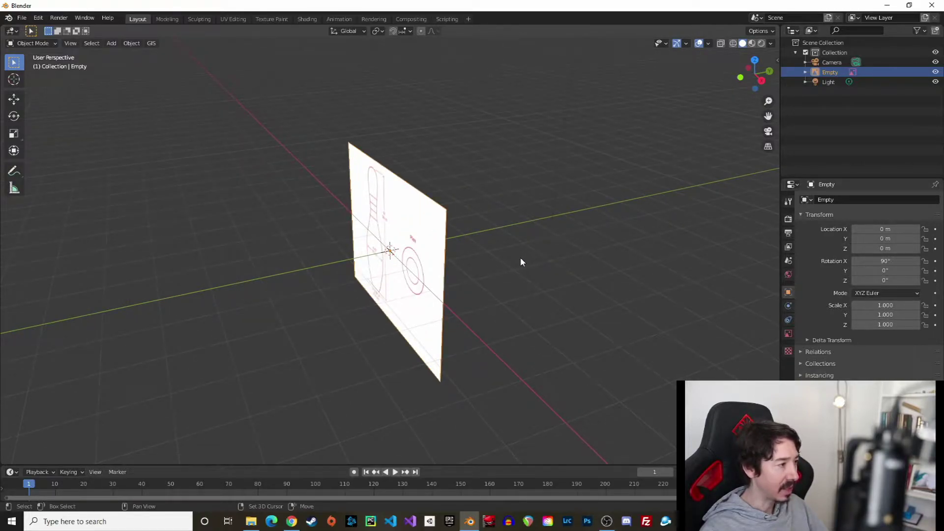
pyautogui.keyDown('shift'); pyautogui.moveTo(517, 258); pyautogui.dragTo(598, 243, button='middle'); pyautogui.keyUp('shift')
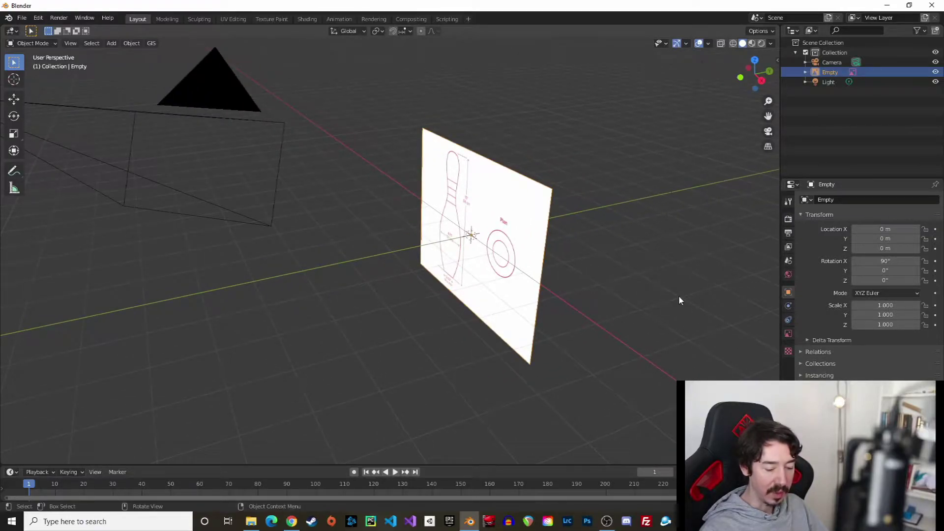
pyautogui.moveTo(662, 256); pyautogui.dragTo(698, 243, button='middle')
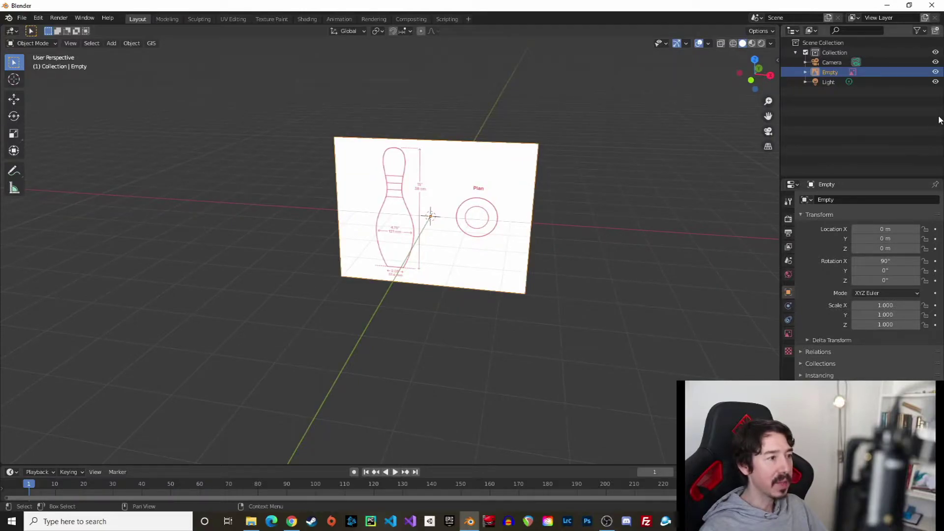
# - Inspect the reference image in axis-aligned orthographic views from the front, side, back and top
pyautogui.click(749, 80)
pyautogui.scroll(5, 516, 163)
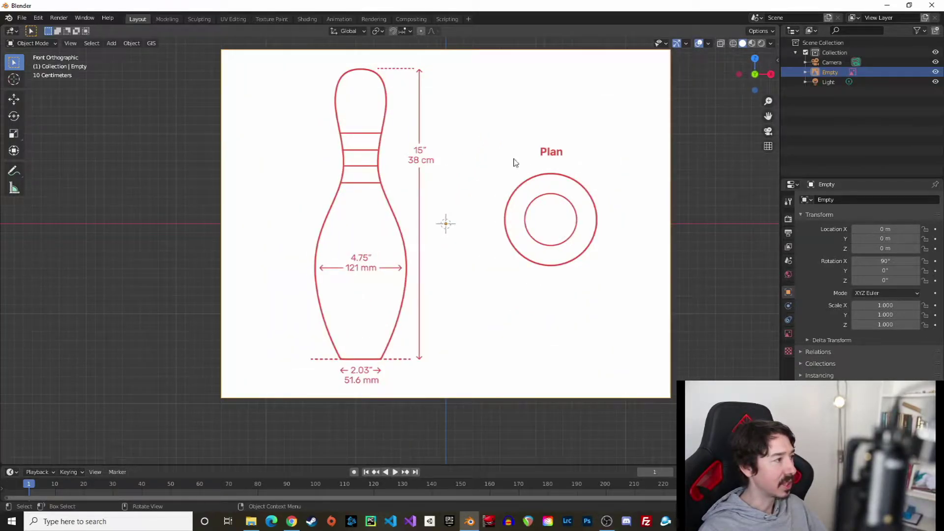
pyautogui.click(738, 74)
pyautogui.click(739, 74)
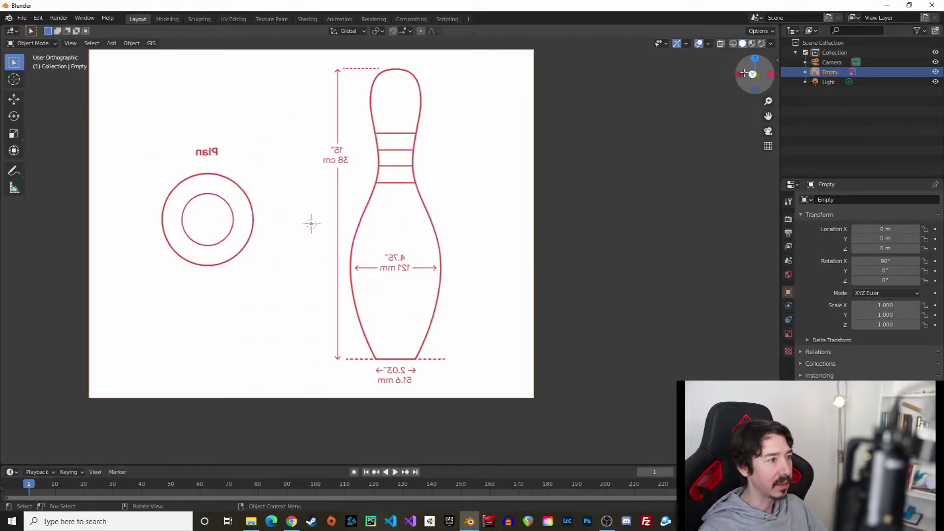
pyautogui.click(755, 59)
pyautogui.click(753, 73)
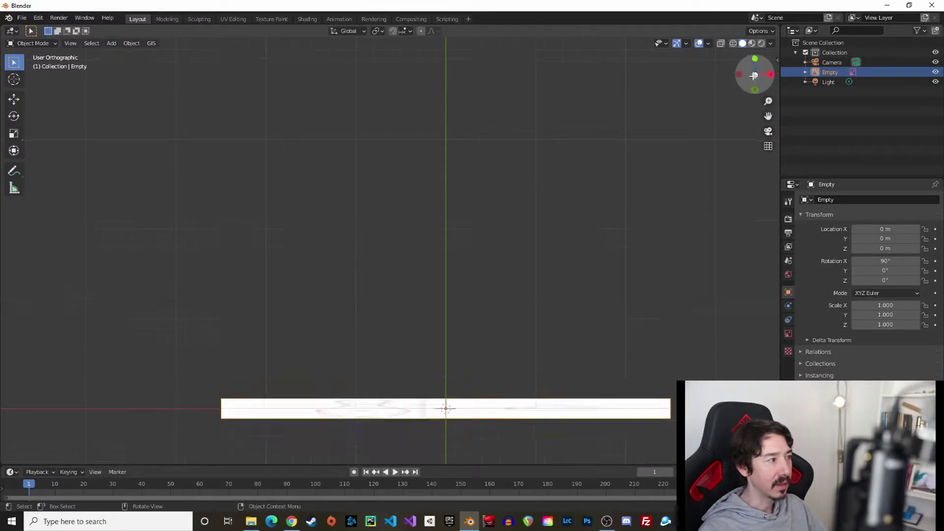
# - Check the reference image from the left and back orthographic views and finish in the front orthographic view
pyautogui.click(737, 75)
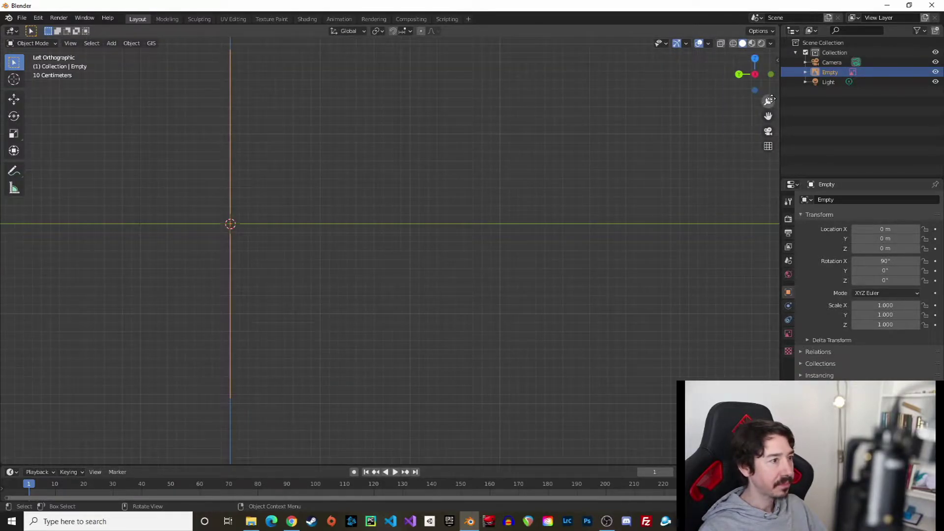
pyautogui.click(752, 75)
pyautogui.click(770, 74)
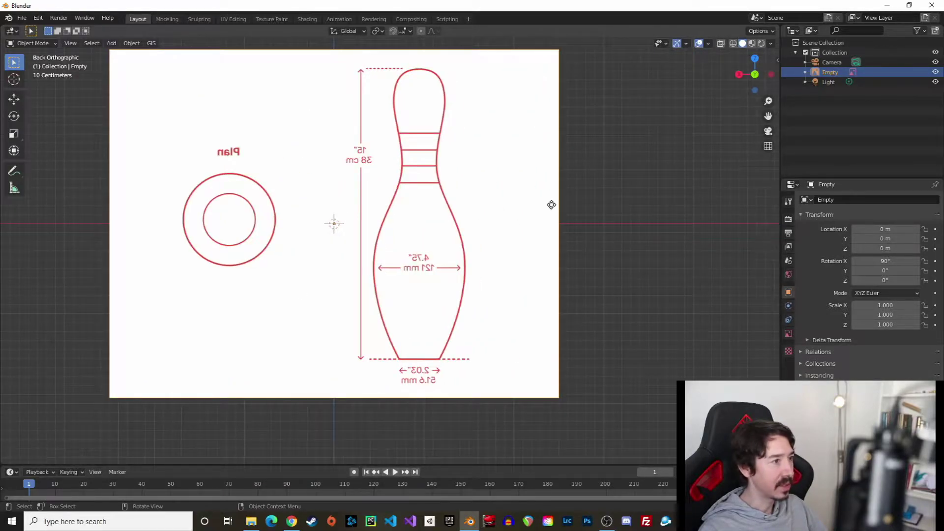
pyautogui.moveTo(754, 75); pyautogui.dragTo(757, 75)
pyautogui.click(756, 75)
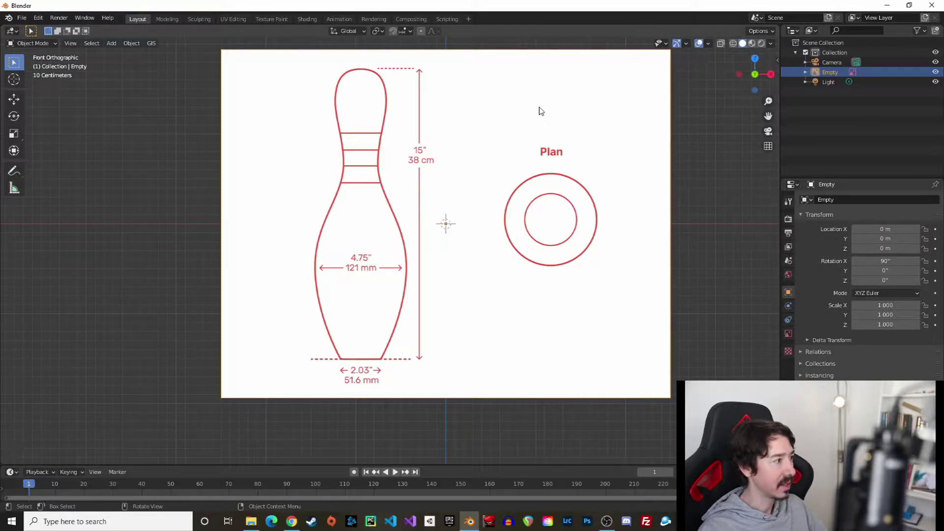
# - Add a cylinder mesh to the scene in the front orthographic view
pyautogui.keyDown('shift'); pyautogui.moveTo(538, 103); pyautogui.dragTo(476, 143, button='middle'); pyautogui.keyUp('shift')
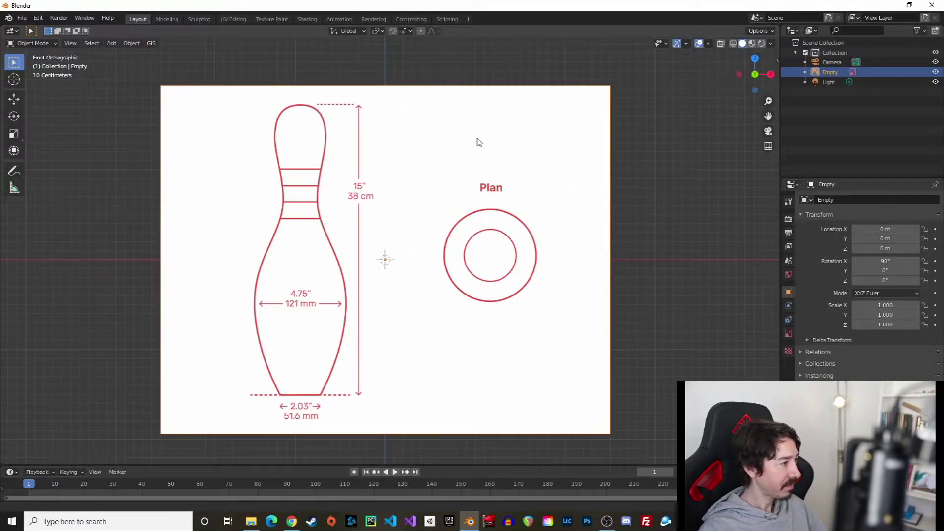
pyautogui.scroll(1, 480, 145)
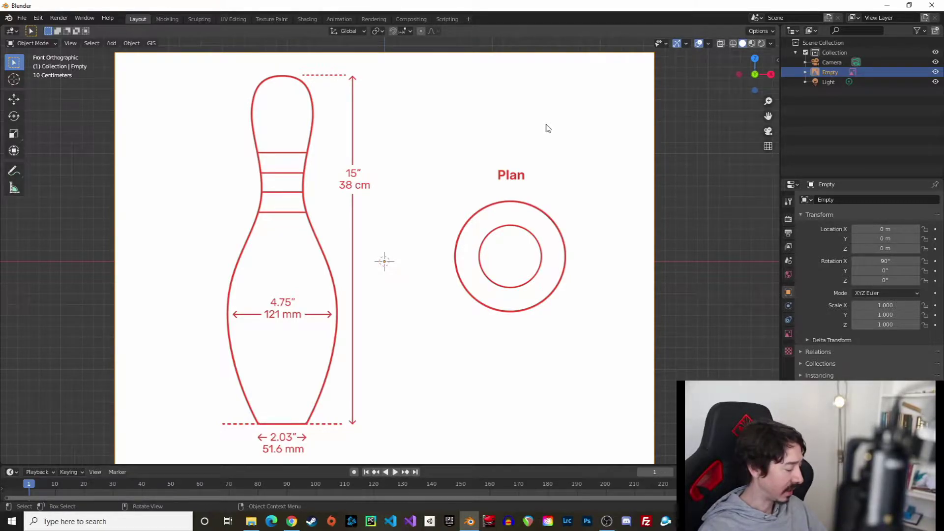
pyautogui.hotkey('shift', 'a')
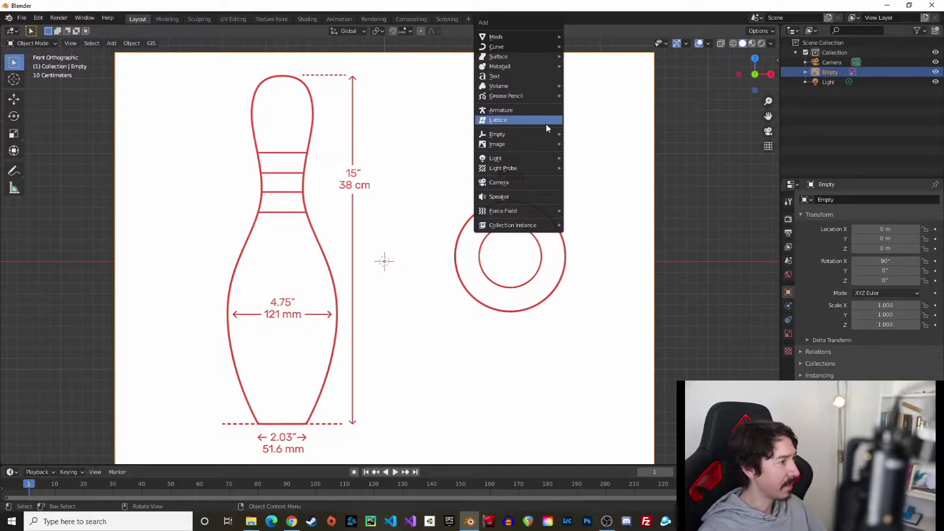
pyautogui.moveTo(512, 41)
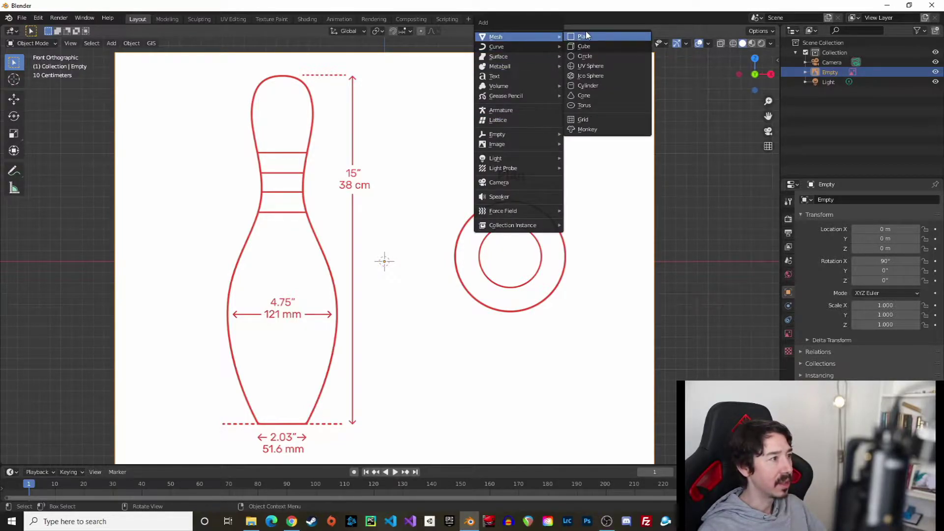
pyautogui.click(588, 86)
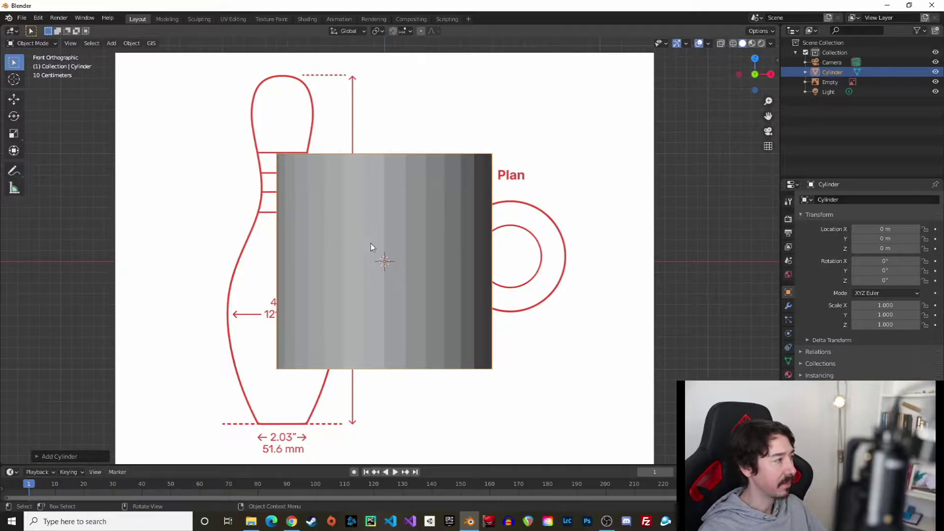
# - Move the cylinder along X to about -0.943 m, centring it over the bowling pin's front elevation
pyautogui.click(18, 100)
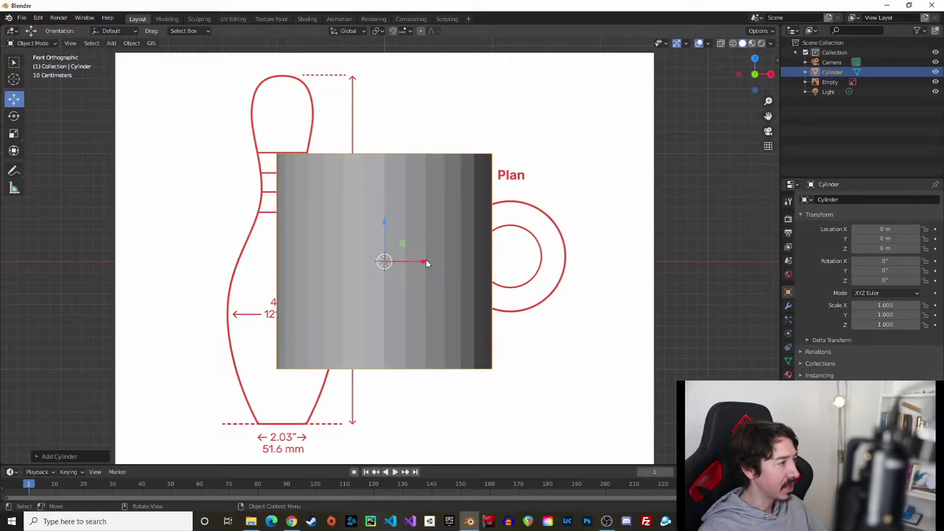
pyautogui.moveTo(426, 261); pyautogui.dragTo(323, 266)
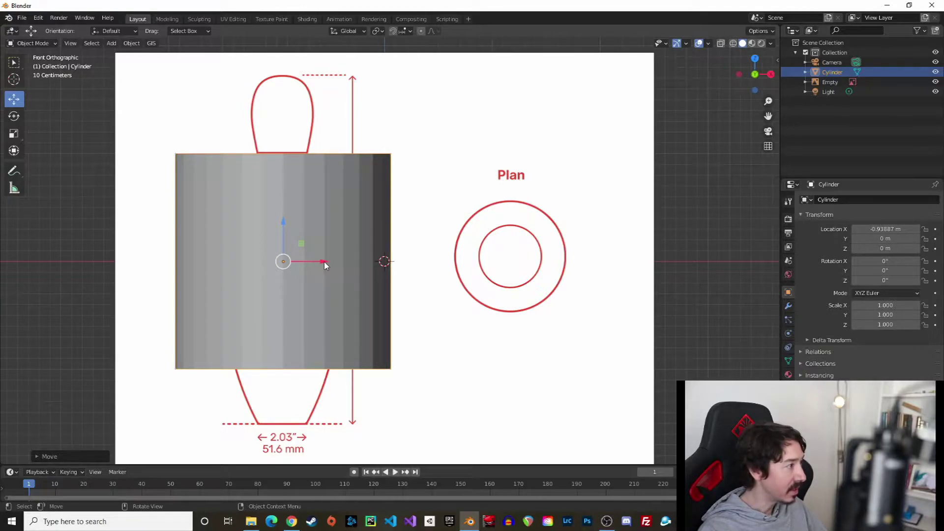
pyautogui.click(316, 219)
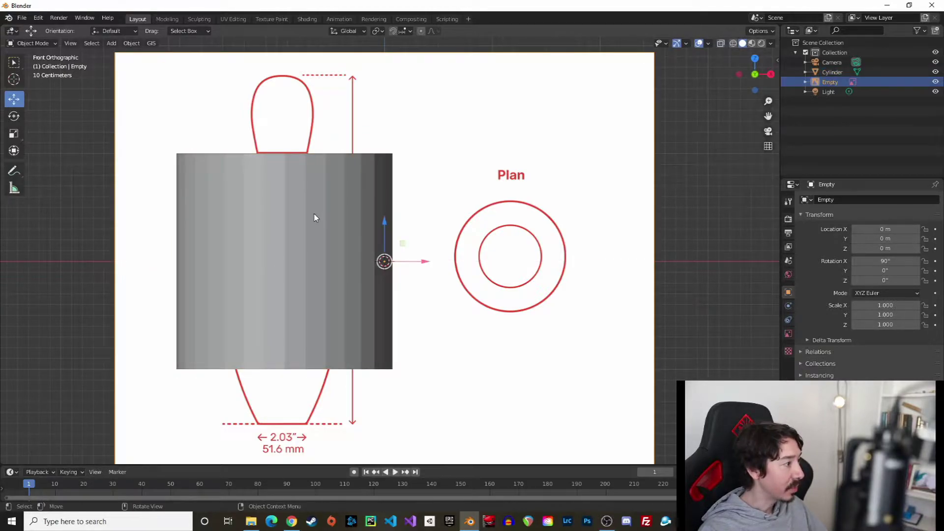
pyautogui.click(315, 218)
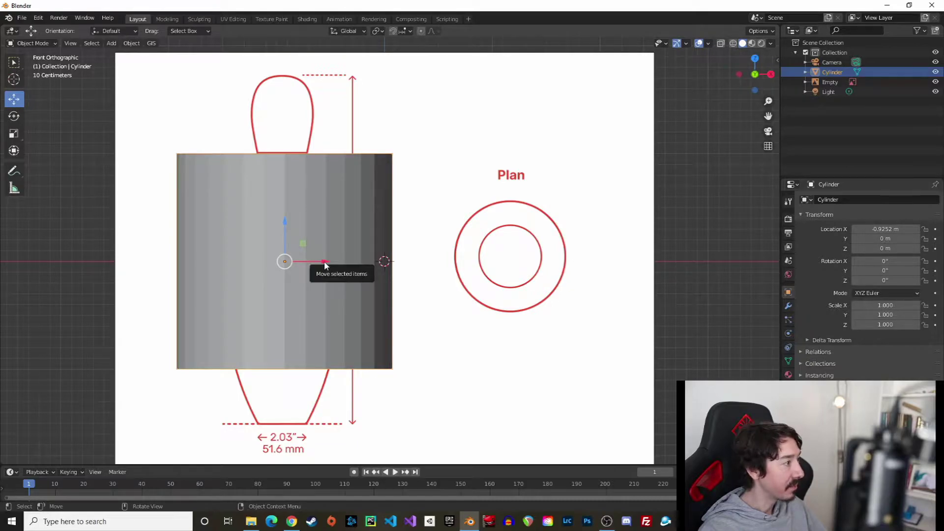
pyautogui.moveTo(323, 264); pyautogui.dragTo(317, 261)
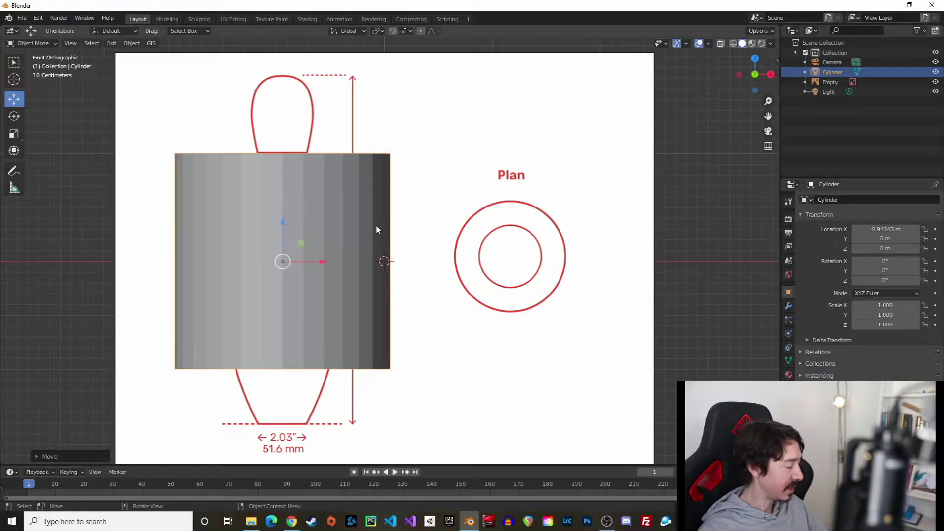
# - Scale the cylinder along Z to about 1.516 so its base meets the bottom line of the pin
pyautogui.press('s')
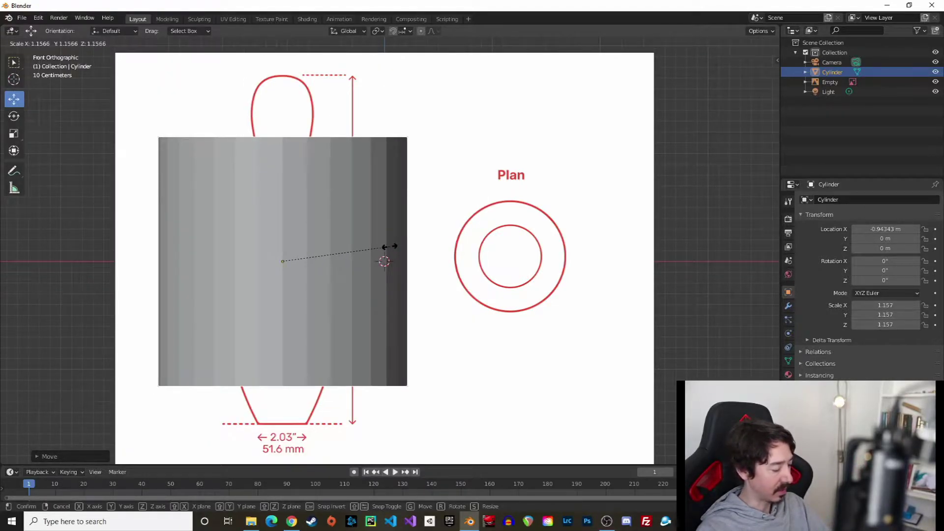
pyautogui.press('z')
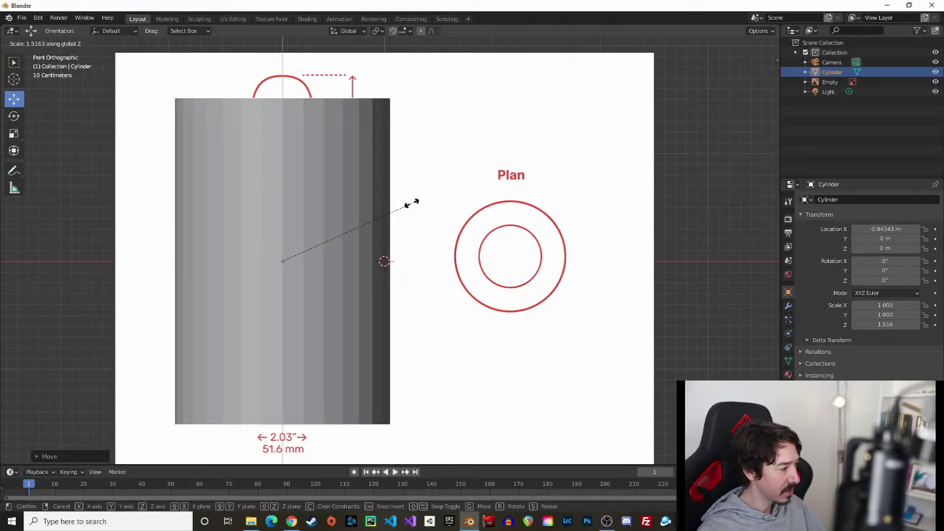
pyautogui.click(411, 203)
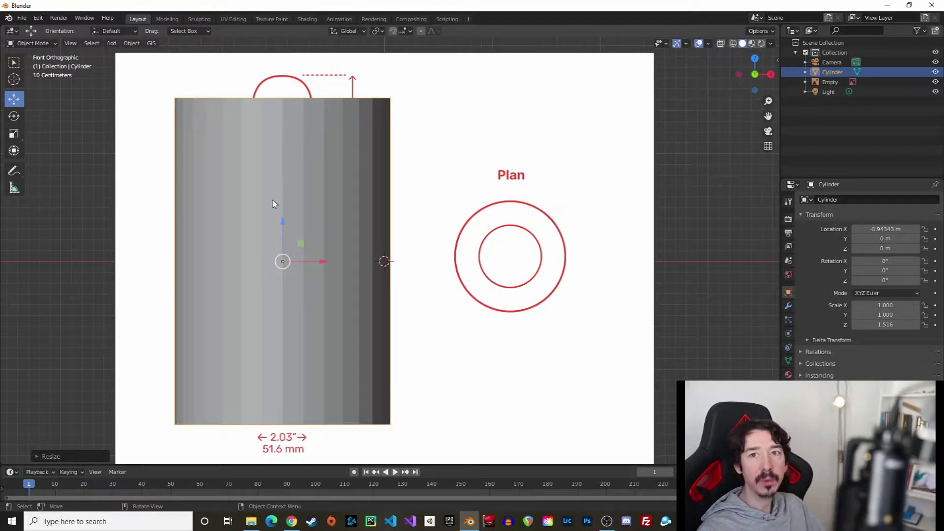
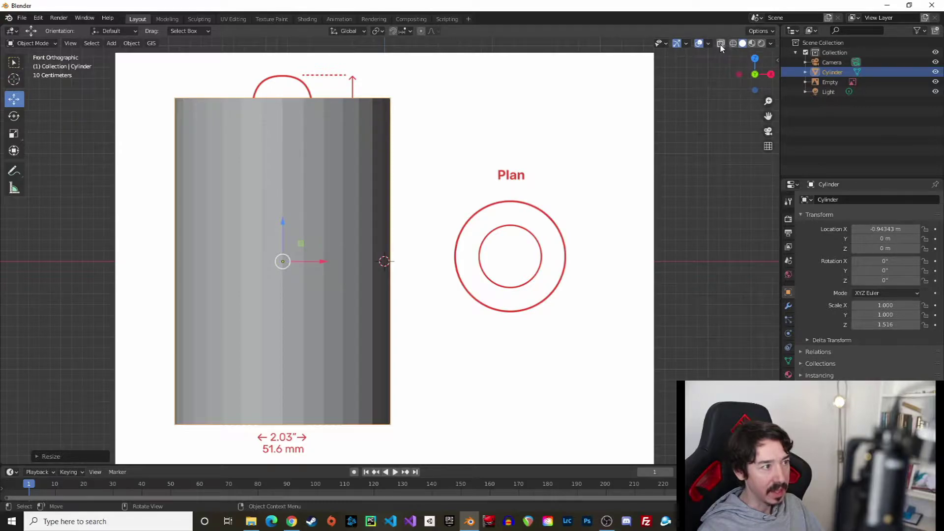
# - Turn on X-ray display to see the pin drawing through the cylinder, and enter Edit Mode on the cylinder
pyautogui.click(721, 43)
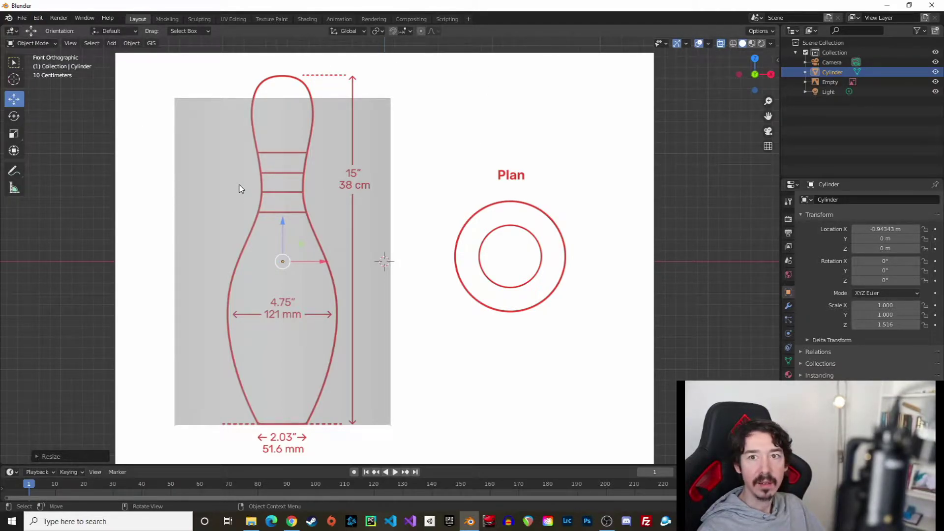
pyautogui.click(34, 43)
pyautogui.click(32, 65)
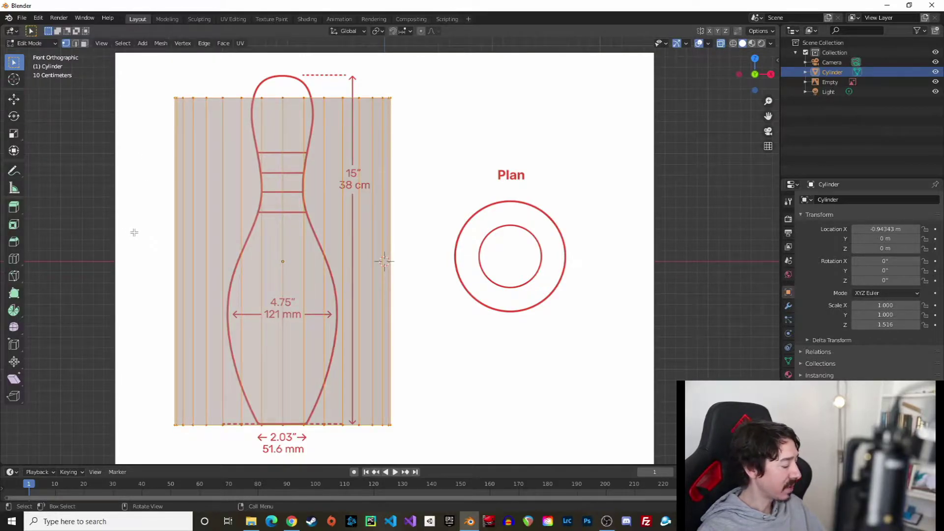
pyautogui.press('Tab')
pyautogui.press('Tab')
pyautogui.press('Tab')
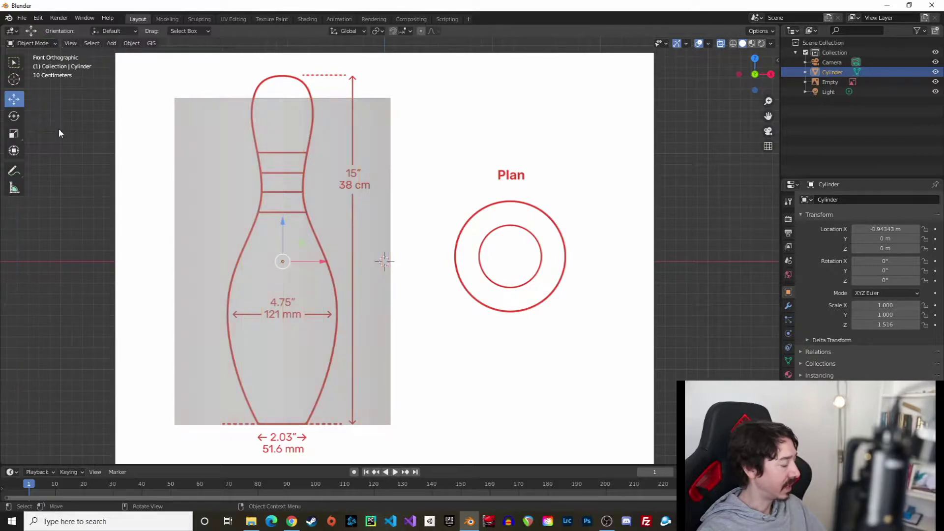
pyautogui.click(44, 44)
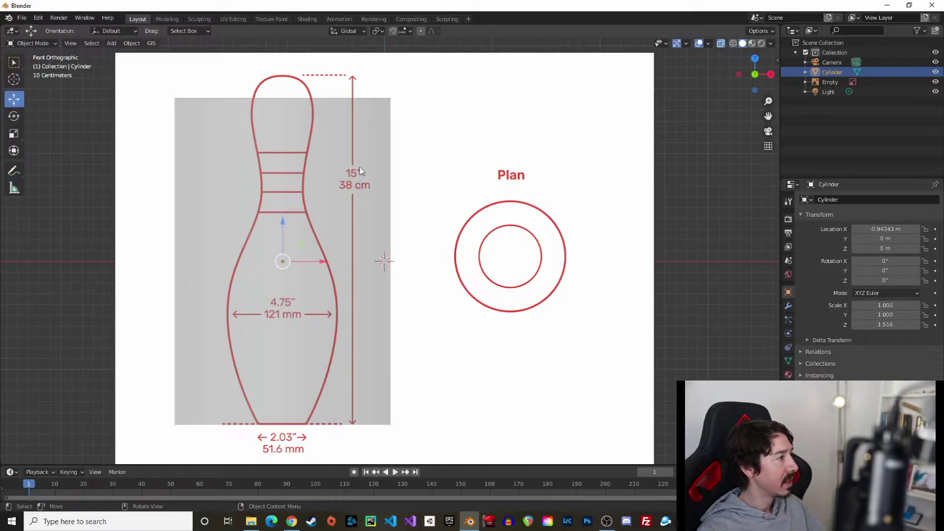
pyautogui.press('Tab')
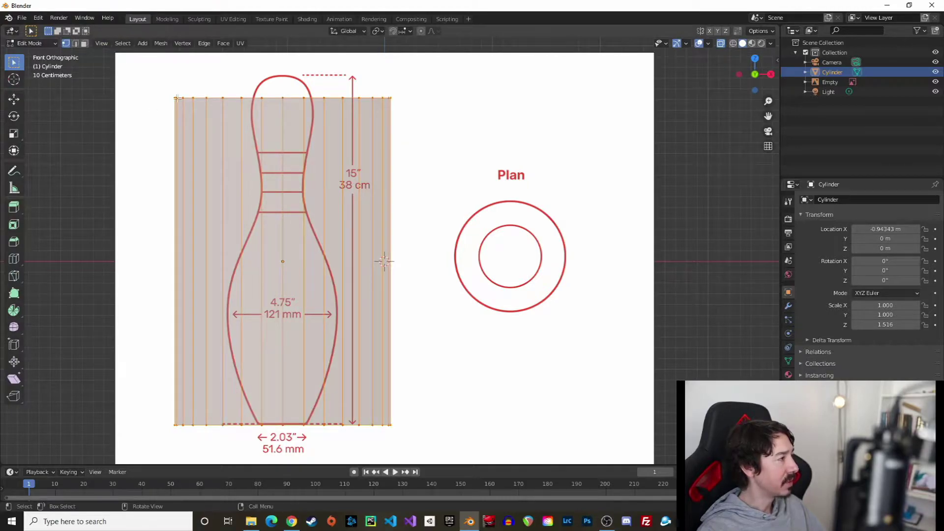
# - Turn off X-ray, box-select the cylinder's top vertices from the front, and check the selection from an angled view
pyautogui.click(721, 46)
pyautogui.moveTo(144, 72); pyautogui.dragTo(479, 121)
pyautogui.moveTo(489, 109); pyautogui.dragTo(350, 160, button='middle')
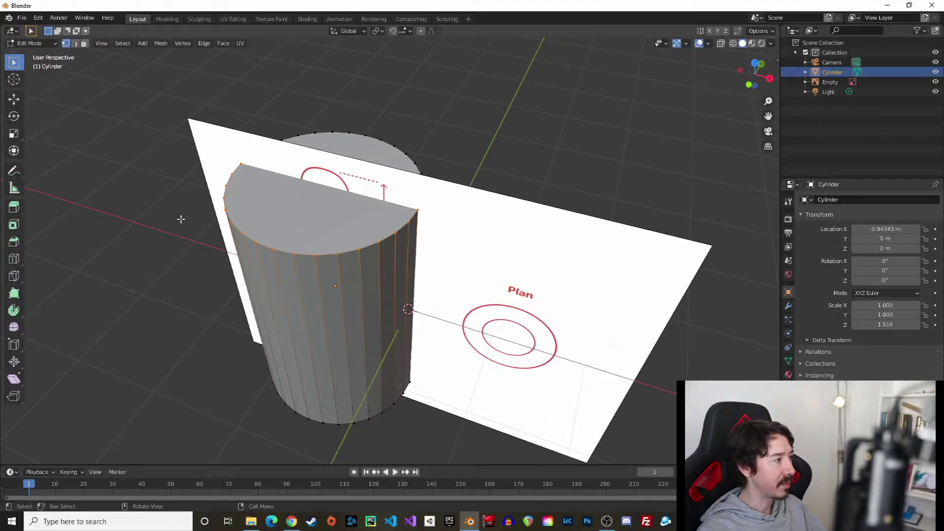
# - Turn X-ray back on, select the cylinder's entire top ring of vertices, check it in perspective and return to front view
pyautogui.click(721, 44)
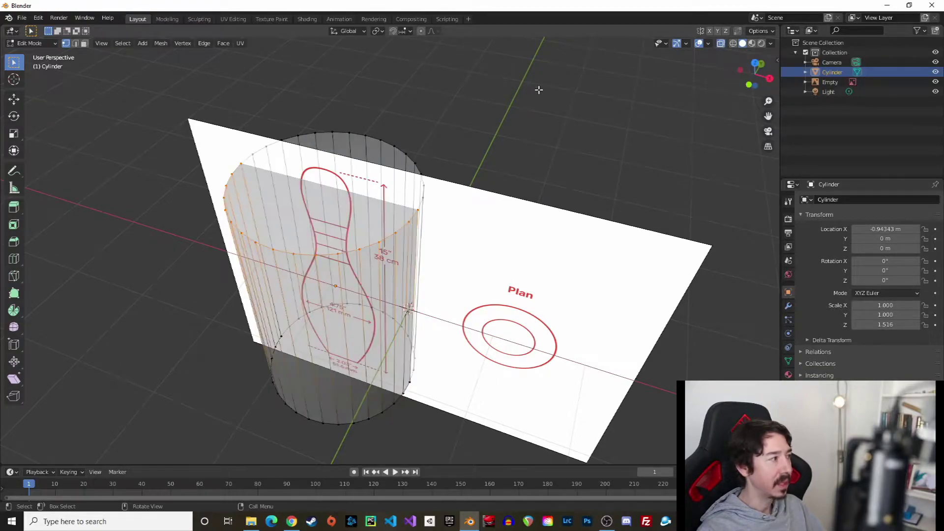
pyautogui.click(748, 86)
pyautogui.moveTo(160, 214); pyautogui.dragTo(468, 253)
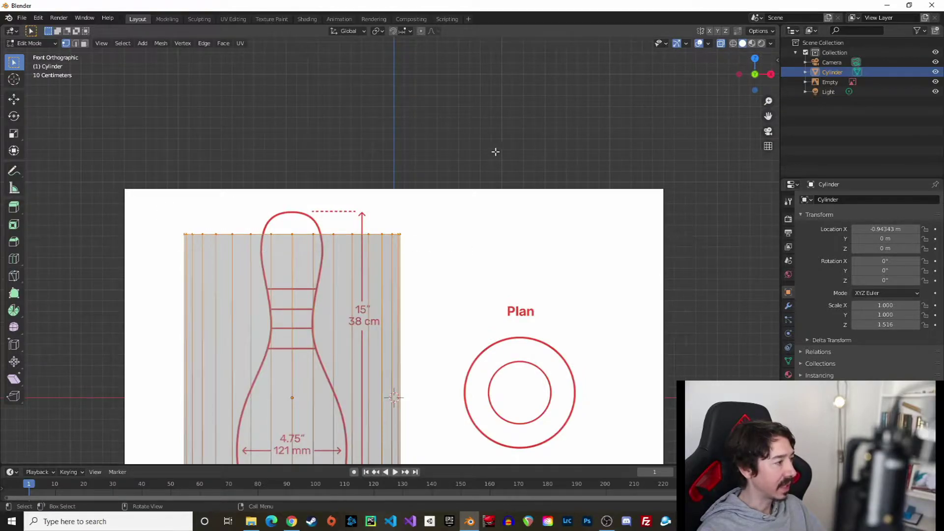
pyautogui.moveTo(510, 118); pyautogui.dragTo(482, 163, button='middle')
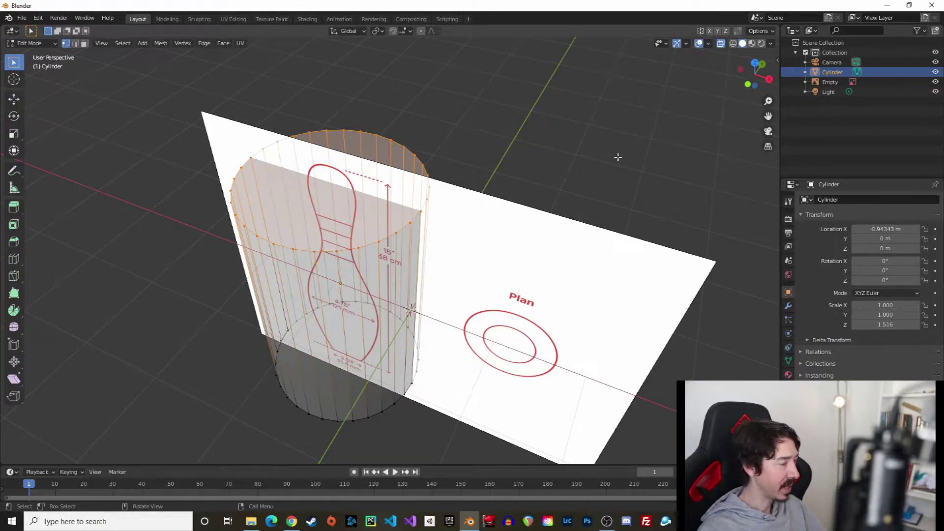
pyautogui.click(747, 84)
pyautogui.keyDown('shift'); pyautogui.moveTo(468, 280); pyautogui.dragTo(483, 129, button='middle'); pyautogui.keyUp('shift')
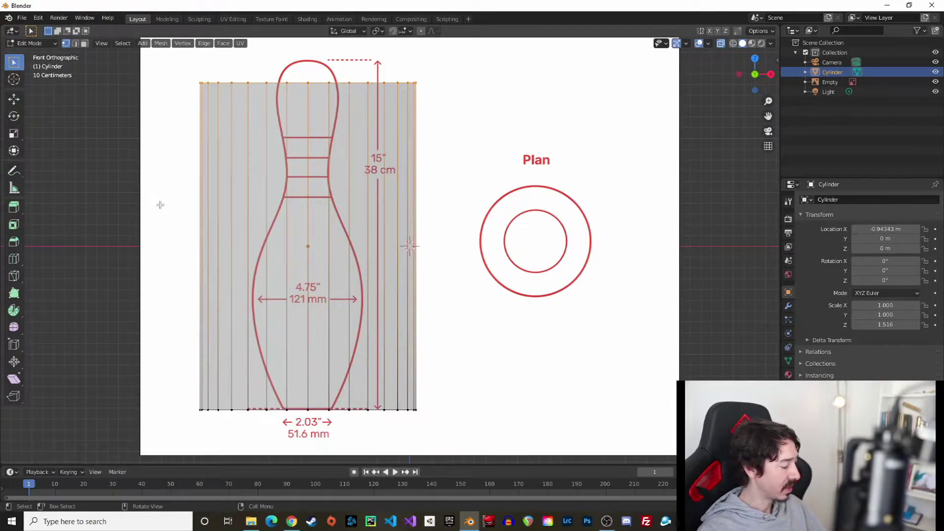
# - Try placing two single loop cuts across the lower part of the cylinder, and undo both
pyautogui.hotkey('ctrl', 'r')
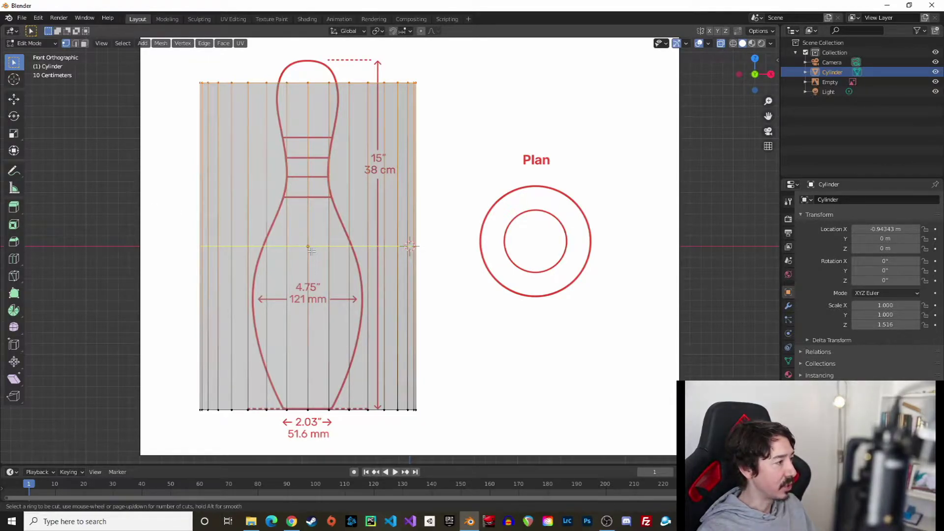
pyautogui.click(311, 251)
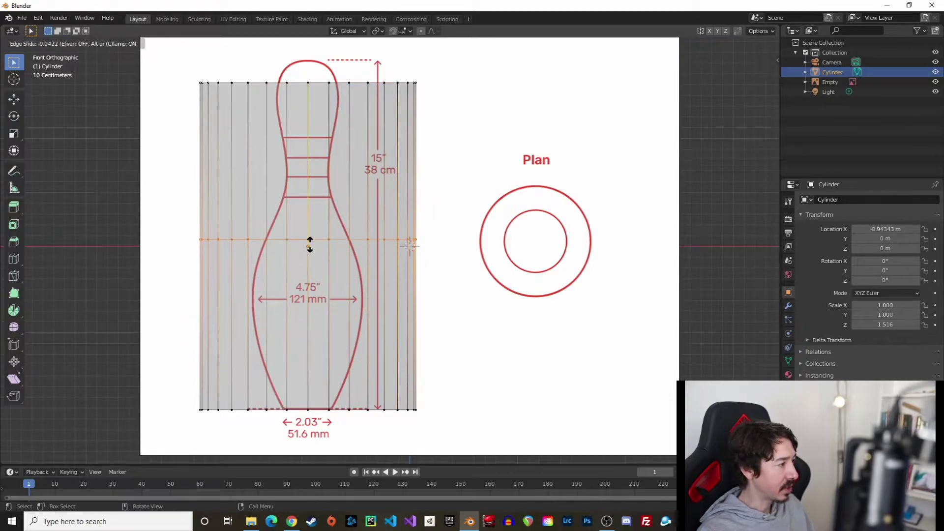
pyautogui.click(308, 376)
pyautogui.hotkey('ctrl', 'r')
pyautogui.click(337, 269)
pyautogui.click(320, 372)
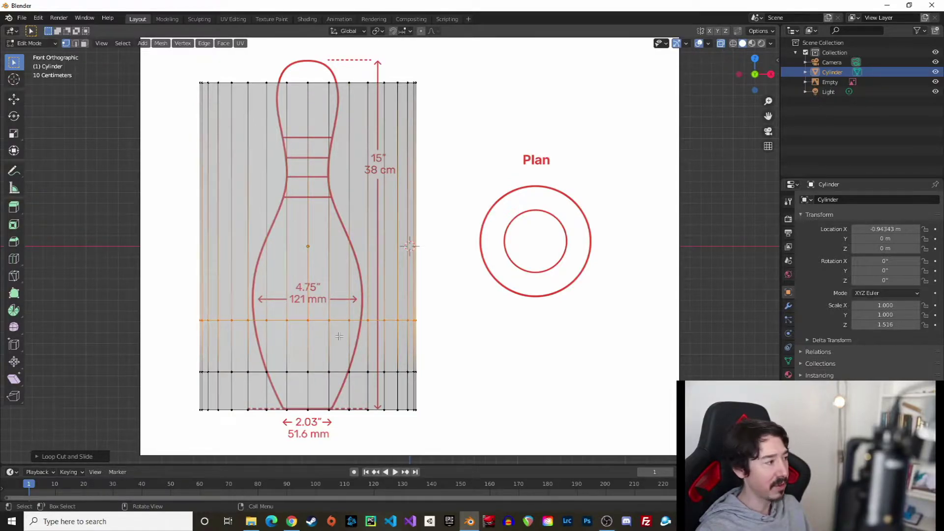
pyautogui.hotkey('ctrl', 'z')
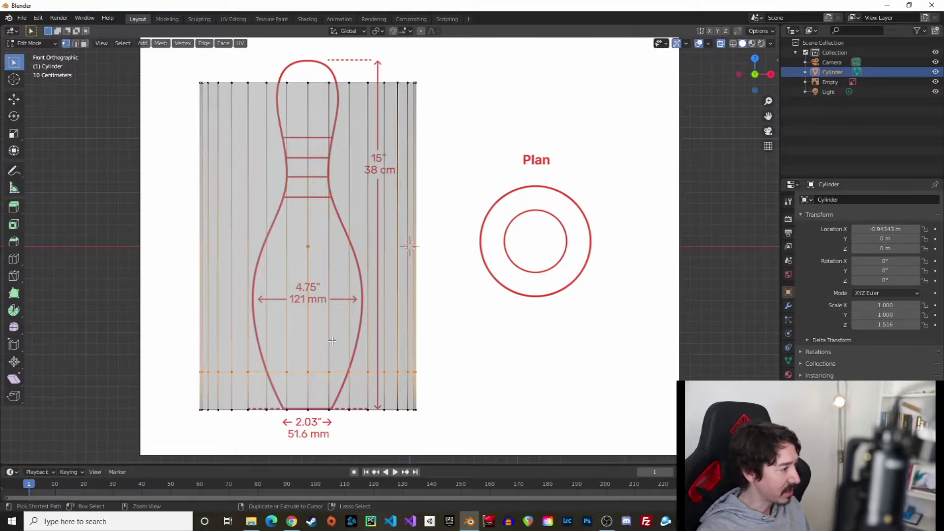
pyautogui.hotkey('ctrl', 'z')
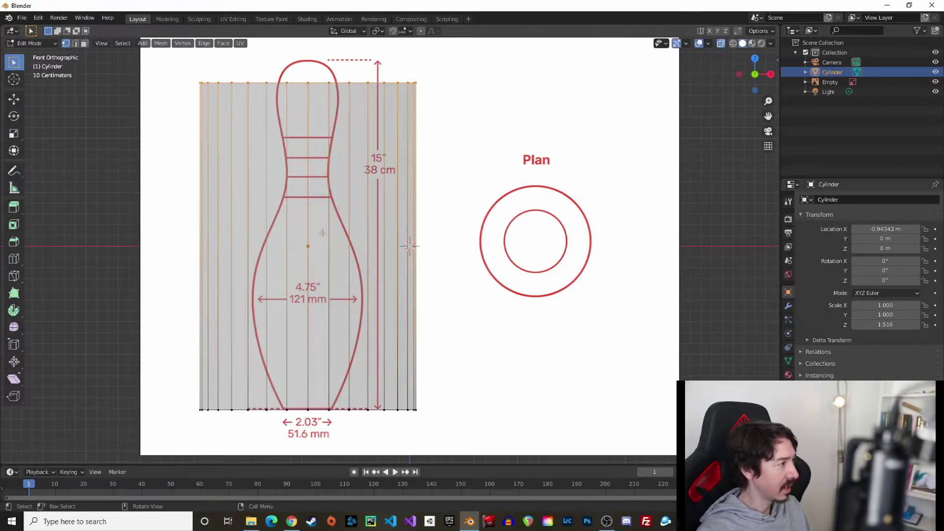
# - Add 12 evenly spaced horizontal loop cuts to the cylinder, leaving them at their default unslid positions
pyautogui.hotkey('ctrl', 'r')
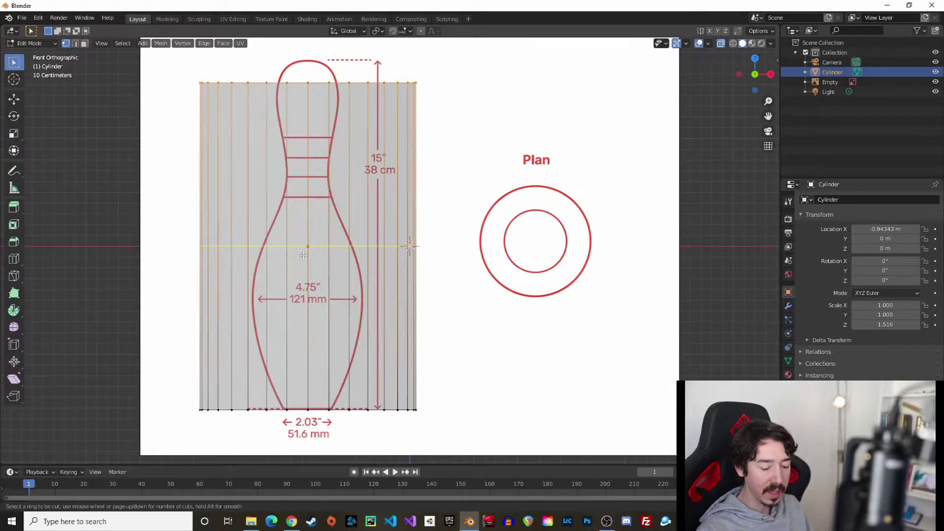
pyautogui.scroll(6, 306, 256)
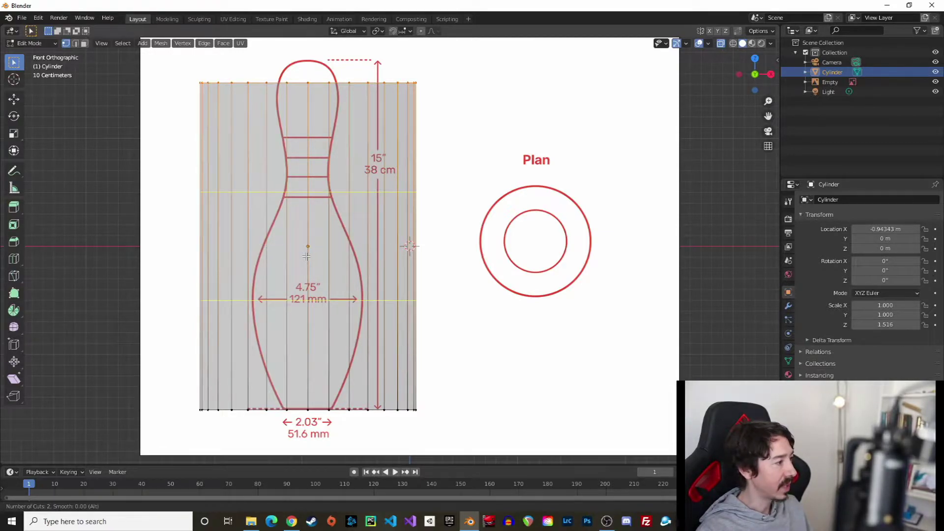
pyautogui.scroll(3, 304, 256)
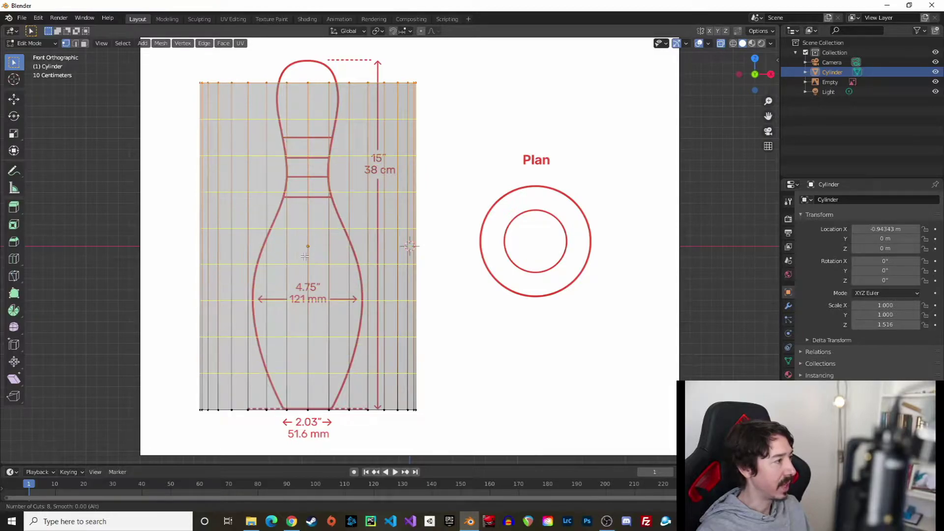
pyautogui.scroll(1, 301, 258)
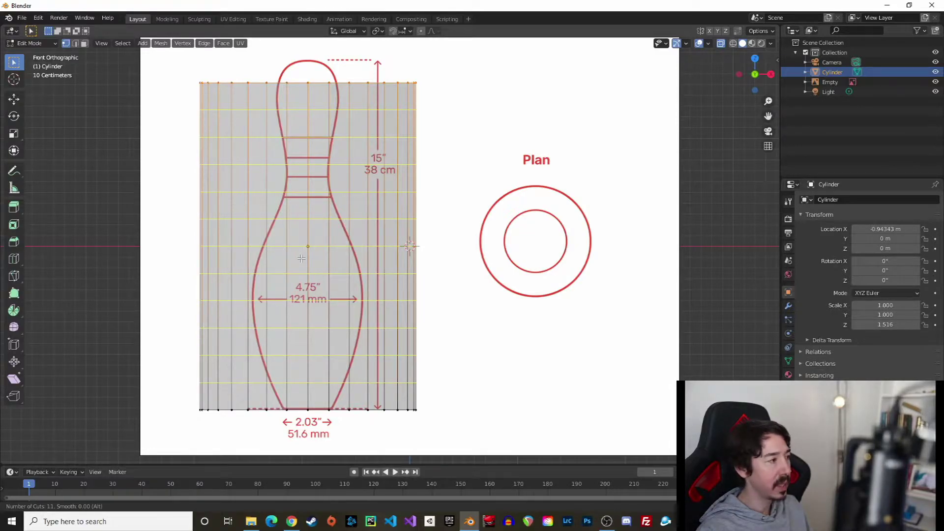
pyautogui.scroll(1, 301, 258)
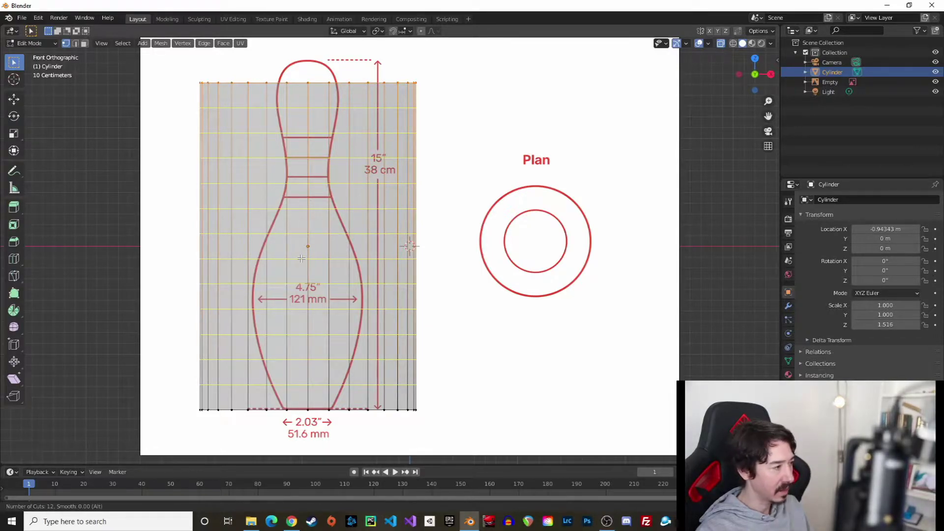
pyautogui.click(301, 259)
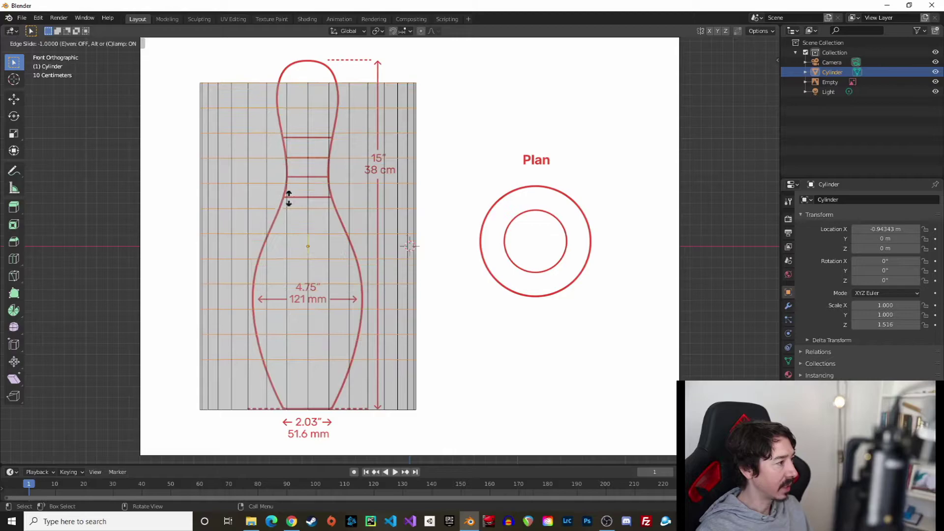
pyautogui.rightClick(324, 246)
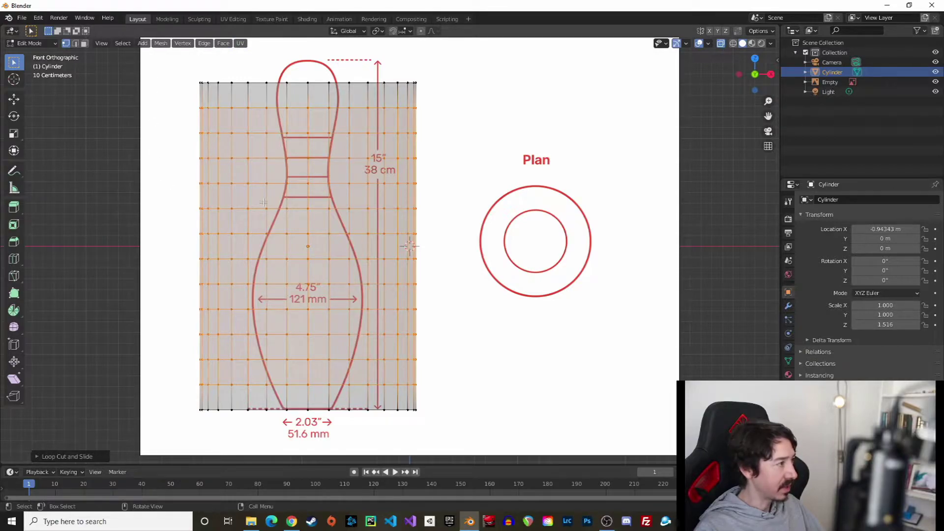
# - Select the cylinder's bottom ring of vertices and scale it to about 0.23 to match the 51.6 mm base of the pin outline
pyautogui.moveTo(174, 397); pyautogui.dragTo(472, 423)
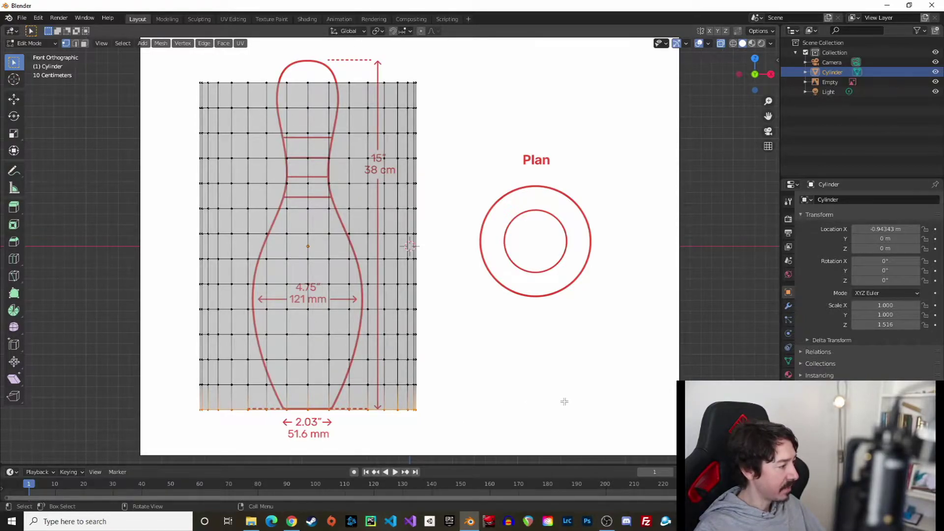
pyautogui.scroll(2, 534, 403)
pyautogui.keyDown('shift'); pyautogui.moveTo(530, 405); pyautogui.dragTo(605, 206, button='middle'); pyautogui.keyUp('shift')
pyautogui.scroll(1, 554, 286)
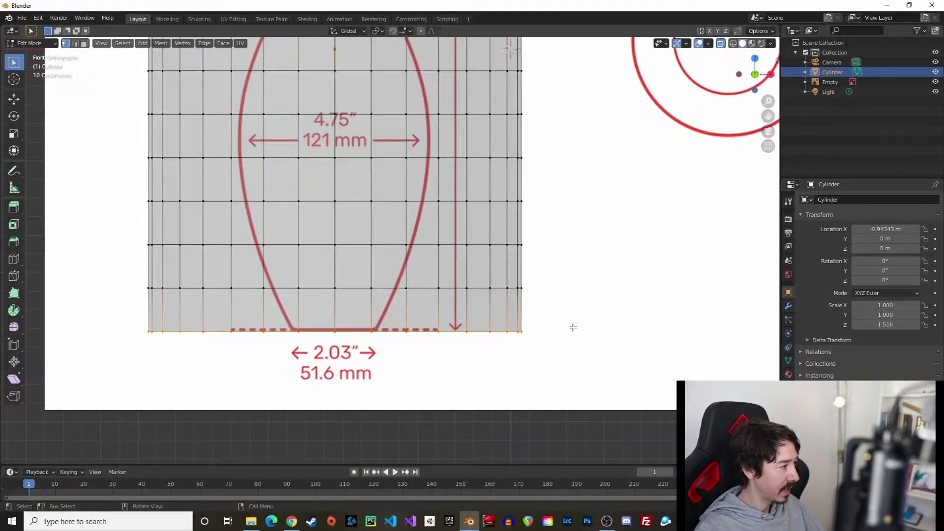
pyautogui.press('s')
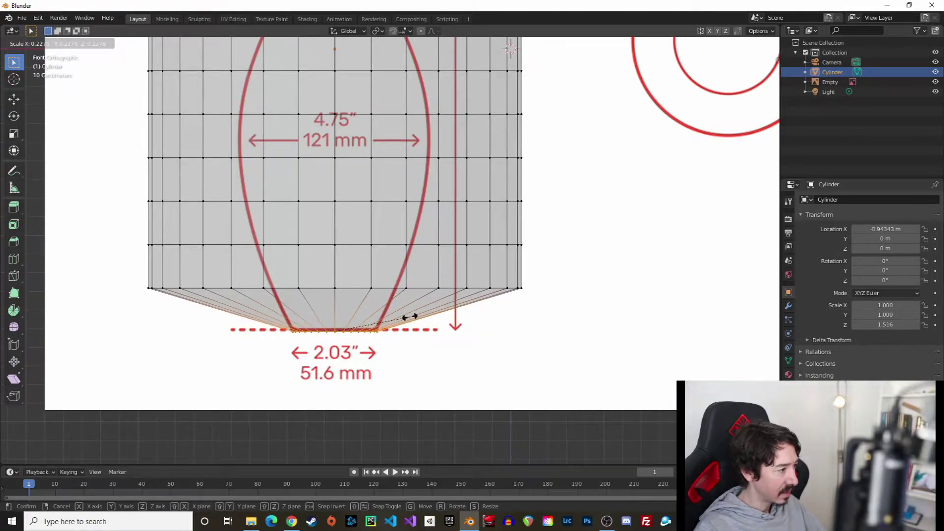
pyautogui.click(409, 317)
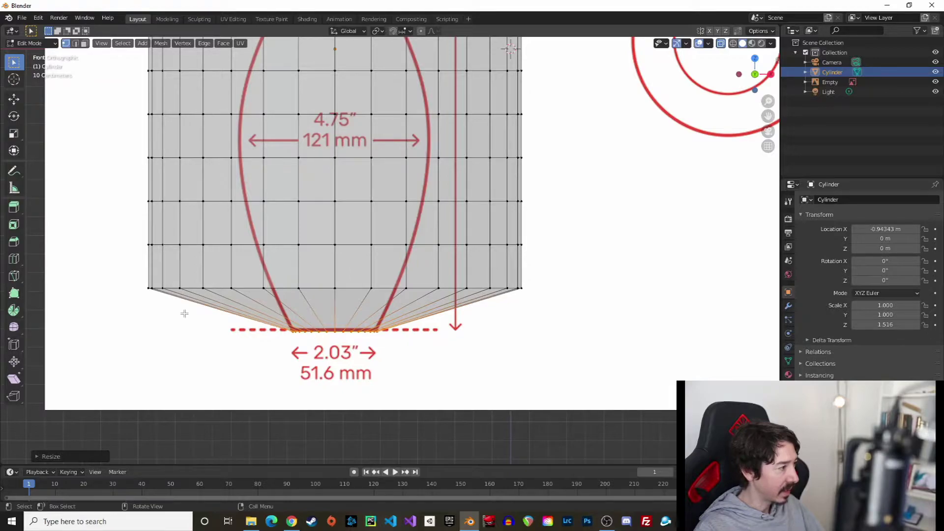
# - Select the second ring from the bottom and scale it inward until its edges meet the pin outline
pyautogui.moveTo(128, 272); pyautogui.dragTo(596, 299)
pyautogui.press('s')
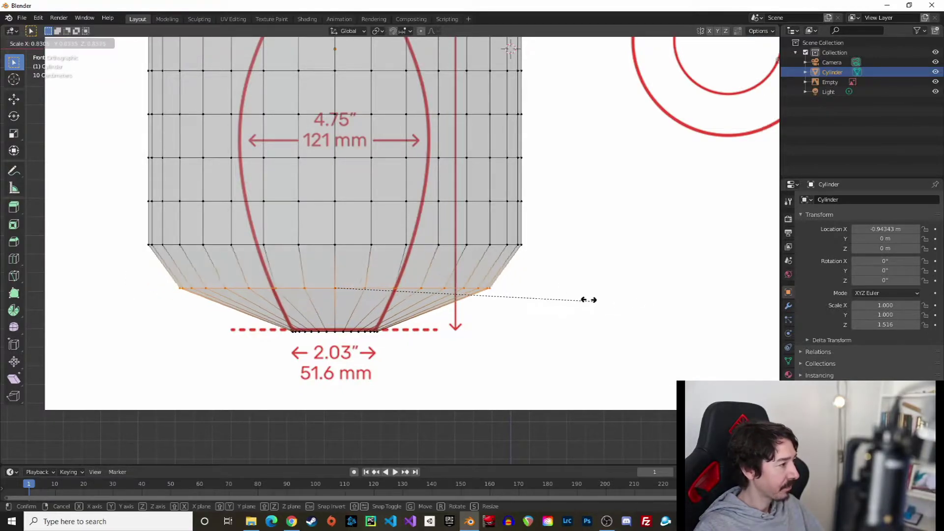
pyautogui.click(439, 296)
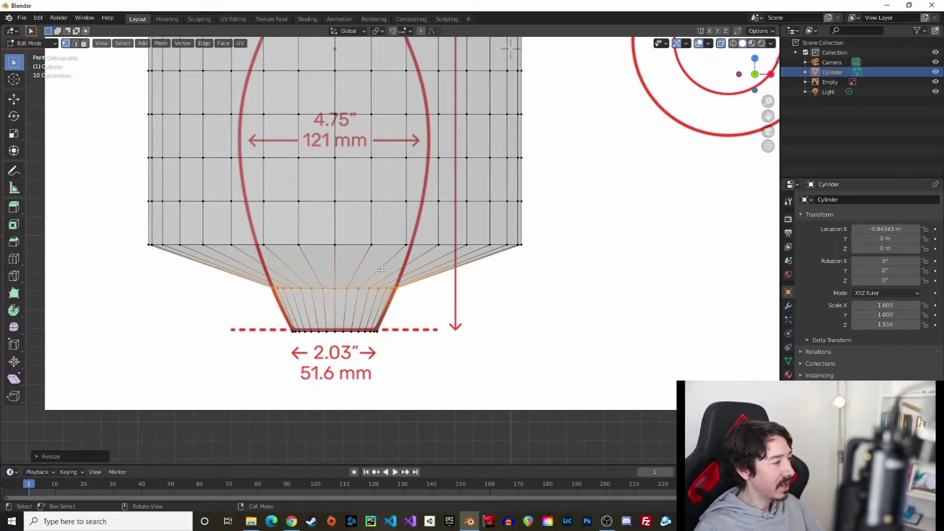
# - Lower the third ring from the bottom slightly along Z and scale it to about 0.42 to fit the pin outline
pyautogui.moveTo(122, 227); pyautogui.dragTo(642, 257)
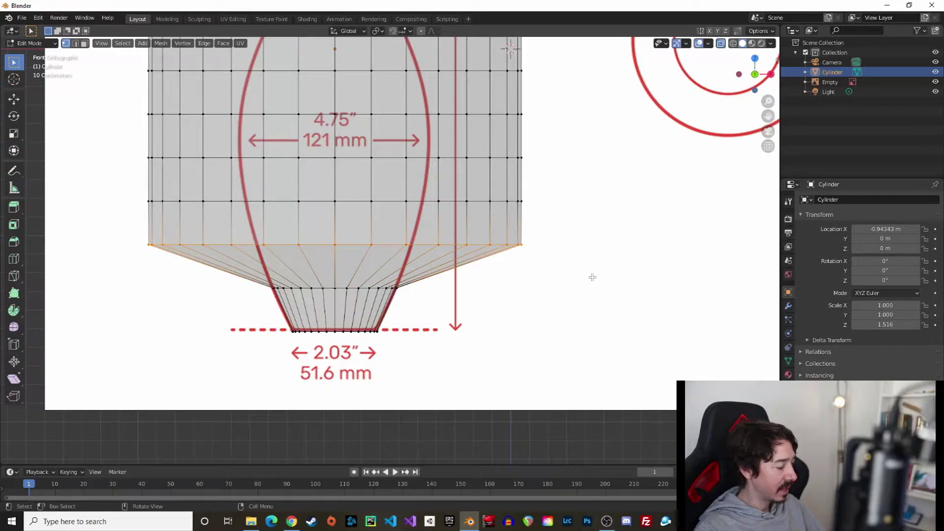
pyautogui.press('g')
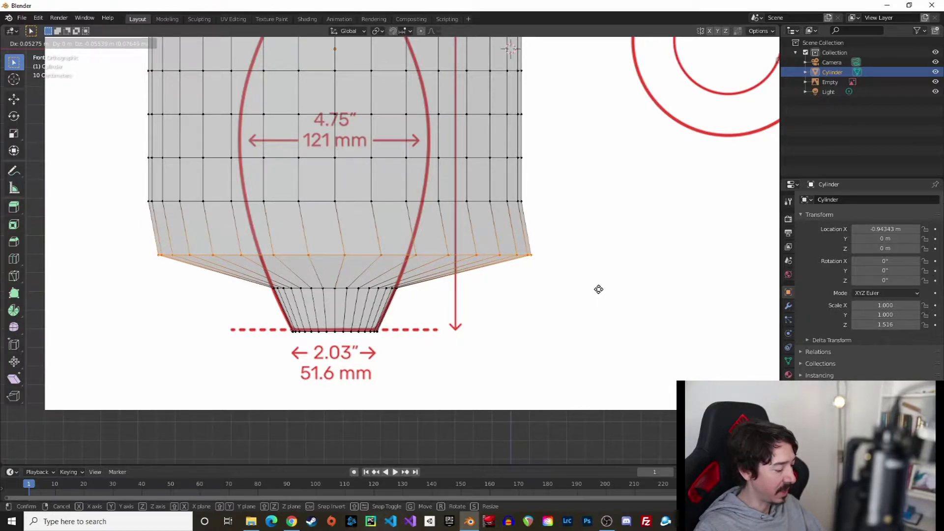
pyautogui.press('z')
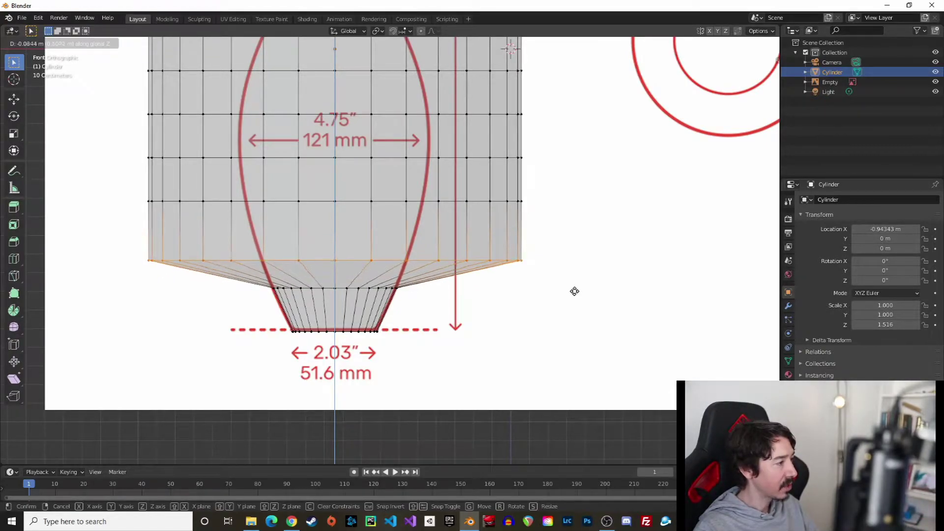
pyautogui.click(578, 284)
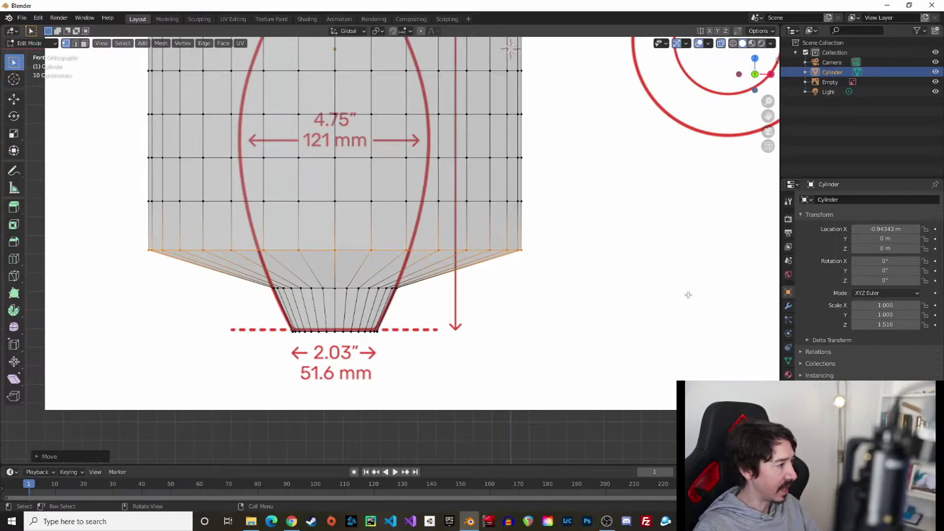
pyautogui.press('s')
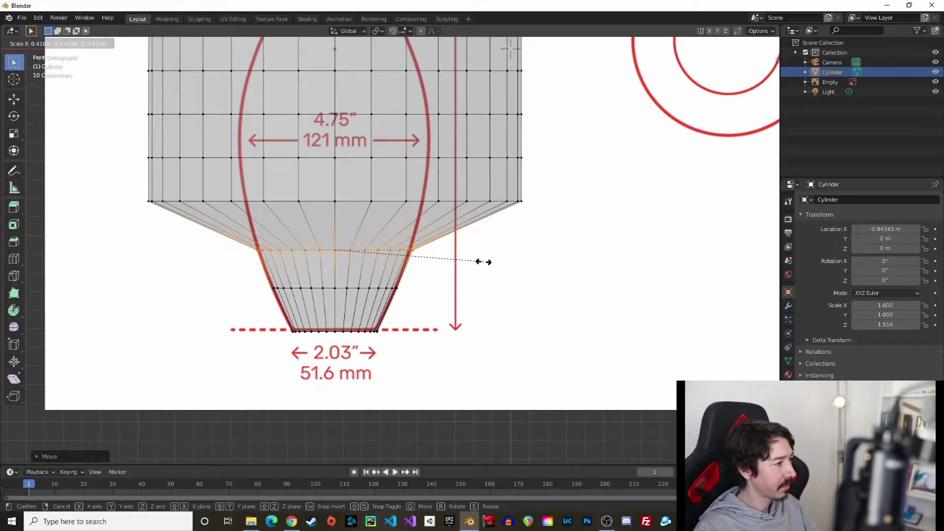
pyautogui.click(483, 262)
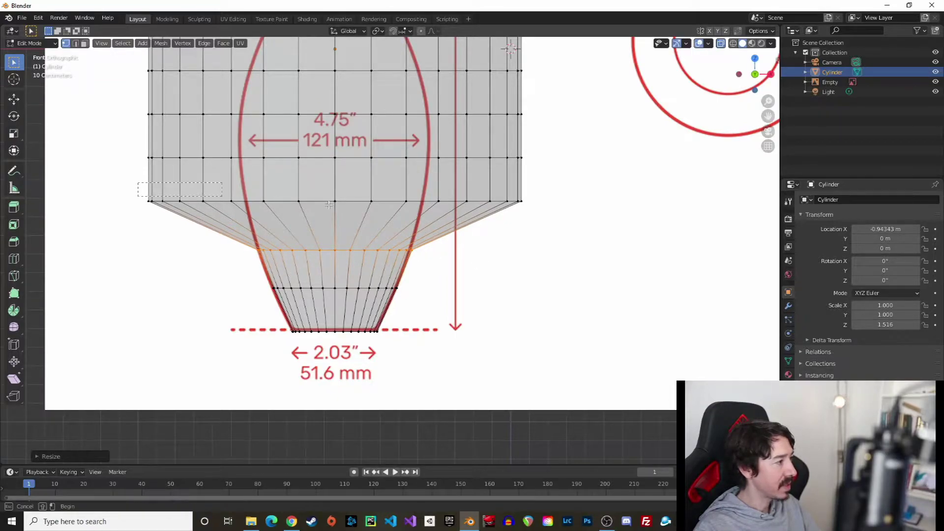
# - Select the fourth ring from the bottom and scale it to about 0.47 to fit the pin outline
pyautogui.keyDown('alt'); pyautogui.click(277, 201); pyautogui.keyUp('alt')
pyautogui.press('s')
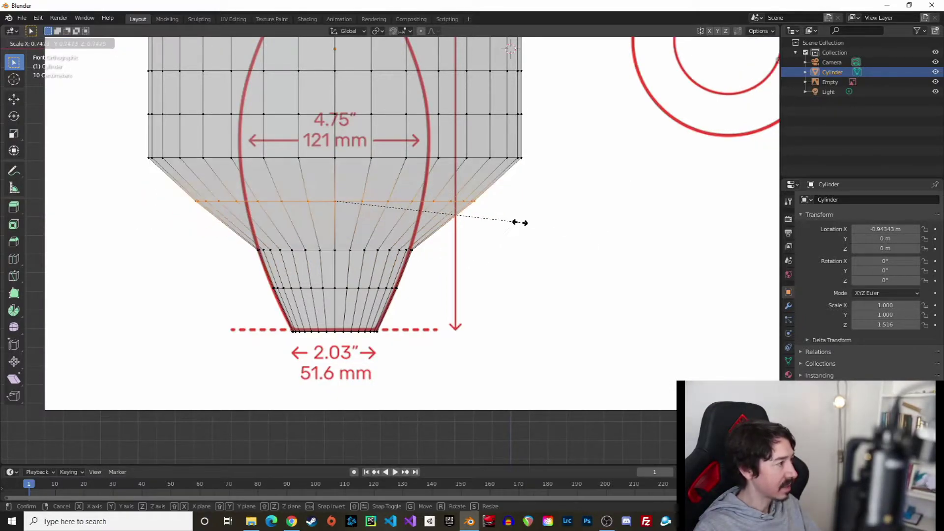
pyautogui.rightClick(470, 217)
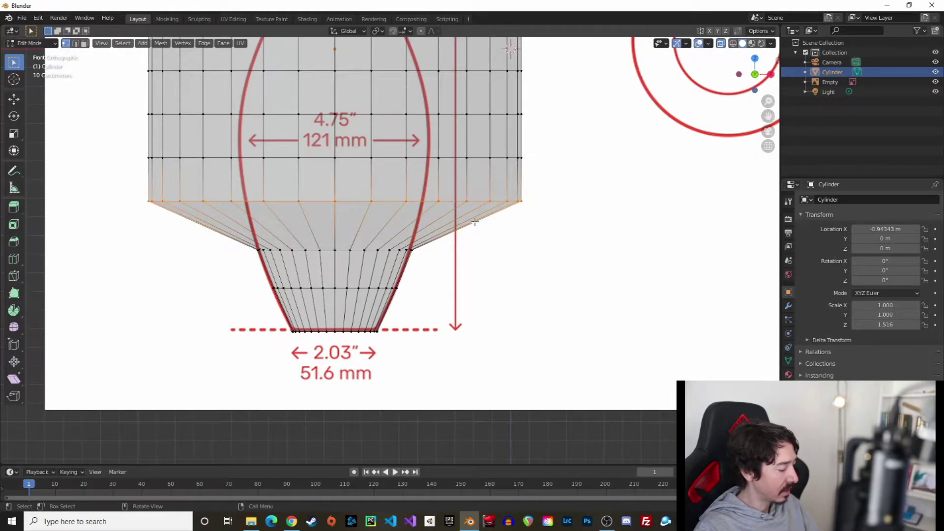
pyautogui.press('s')
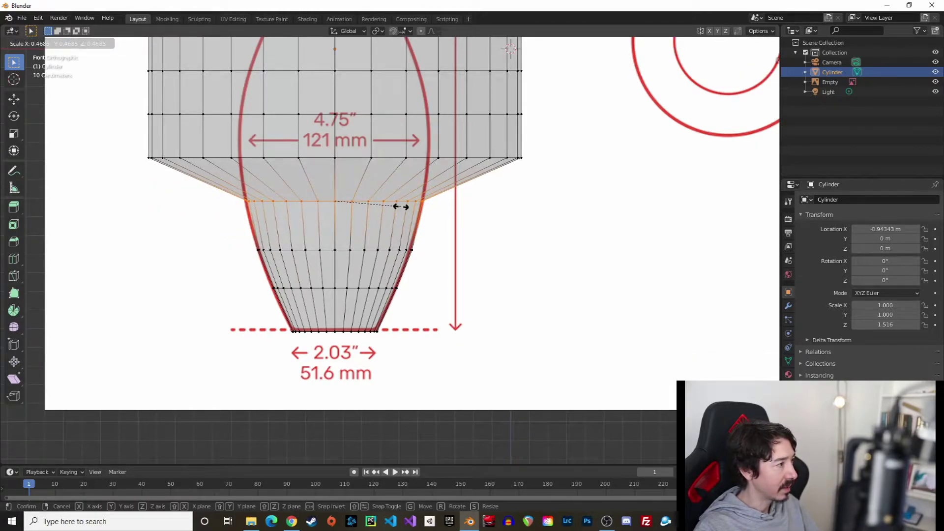
pyautogui.click(401, 207)
# - Scale the fifth and sixth rings from the bottom inward, one at a time, to fit the pin's widest section
pyautogui.keyDown('shift'); pyautogui.moveTo(553, 221); pyautogui.dragTo(541, 331, button='middle'); pyautogui.keyUp('shift')
pyautogui.moveTo(126, 283); pyautogui.dragTo(636, 325)
pyautogui.press('s')
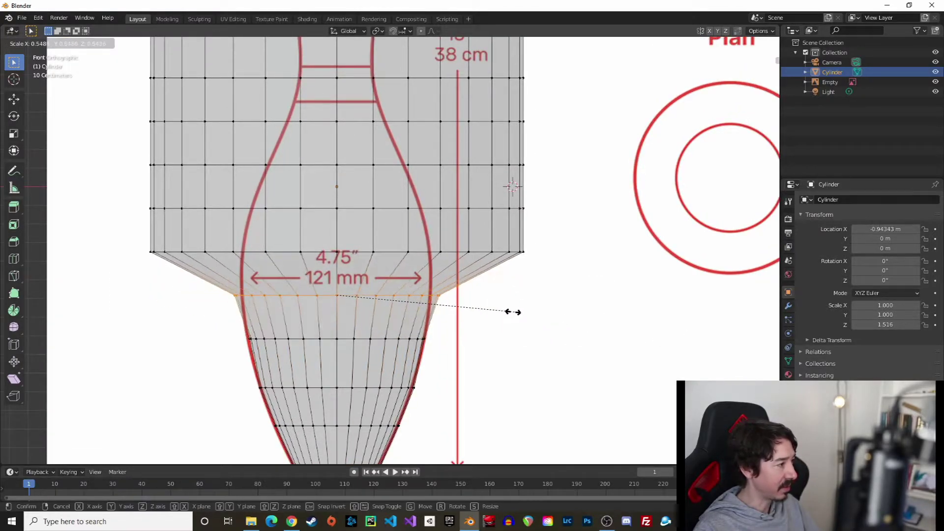
pyautogui.click(502, 311)
pyautogui.moveTo(132, 236); pyautogui.dragTo(605, 263)
pyautogui.press('s')
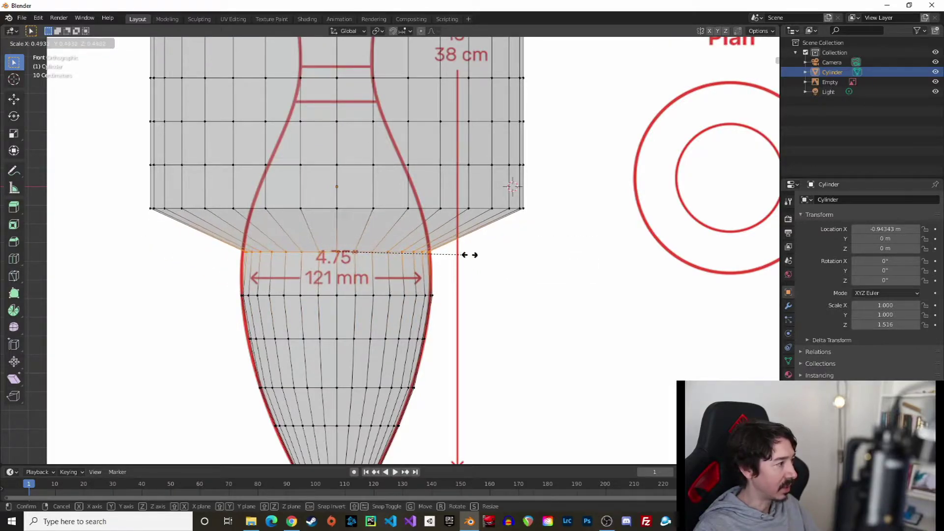
pyautogui.click(467, 256)
# - Scale the seventh and eighth rings from the bottom inward, one at a time, following the outline as it narrows above the belly
pyautogui.moveTo(138, 192); pyautogui.dragTo(583, 221)
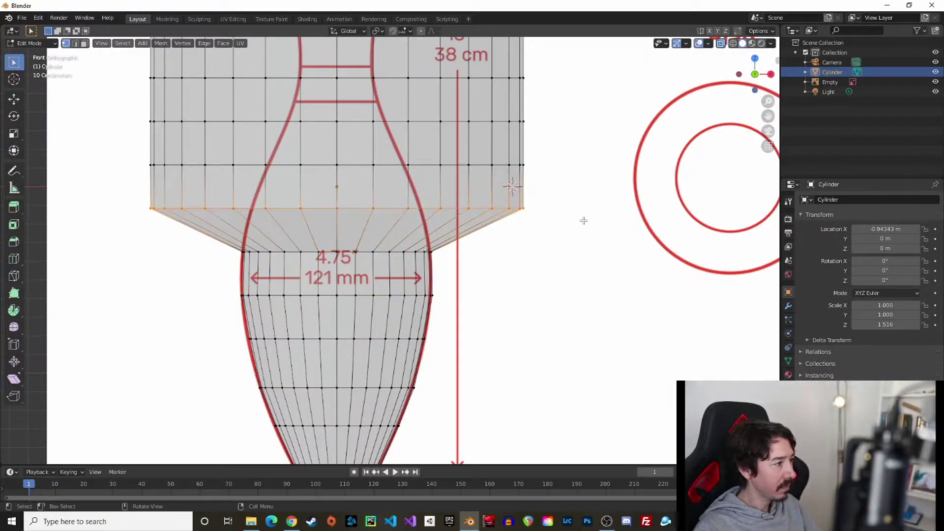
pyautogui.press('s')
pyautogui.click(446, 209)
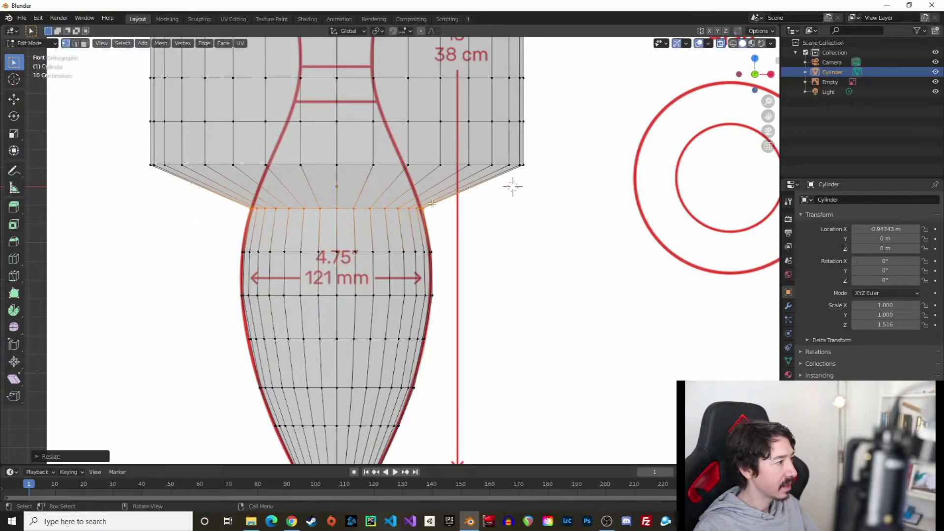
pyautogui.moveTo(130, 153); pyautogui.dragTo(585, 179)
pyautogui.press('s')
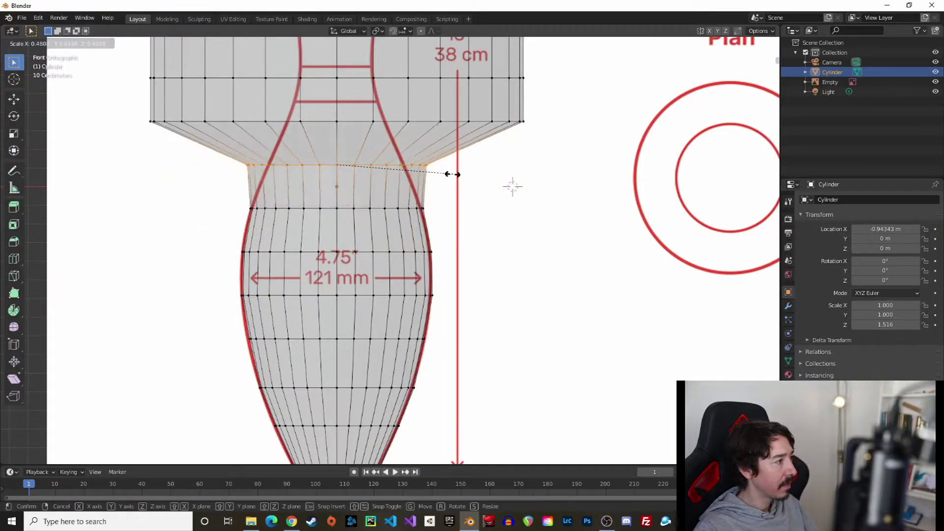
pyautogui.click(435, 173)
# - Lower the ninth ring from the bottom about 0.063 m along Z and scale it inward to the outline just below the neck
pyautogui.keyDown('shift'); pyautogui.moveTo(539, 177); pyautogui.dragTo(571, 370, button='middle'); pyautogui.keyUp('shift')
pyautogui.moveTo(639, 334); pyautogui.dragTo(658, 339)
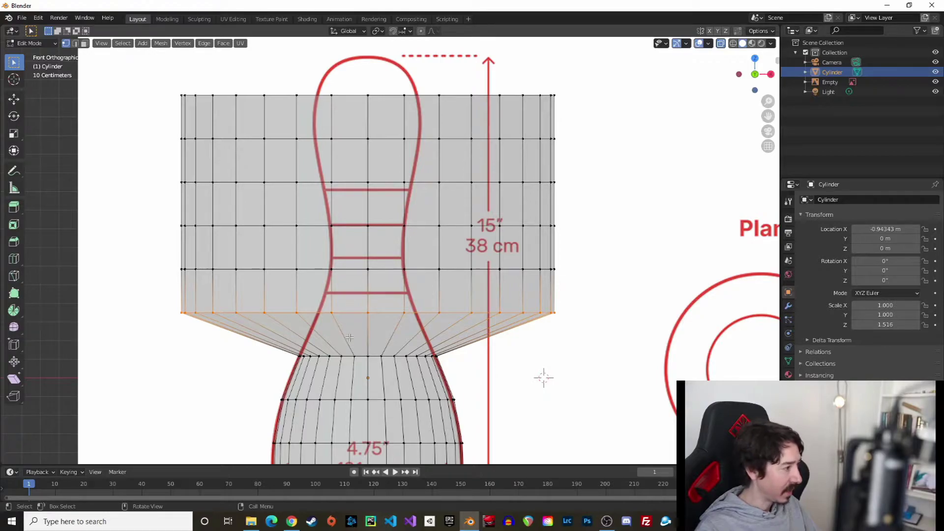
pyautogui.press('g')
pyautogui.press('z')
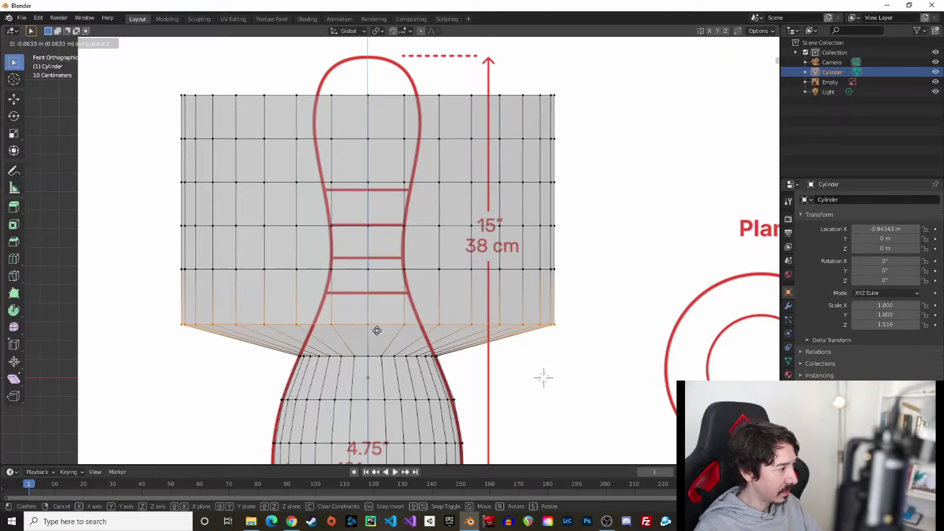
pyautogui.click(377, 330)
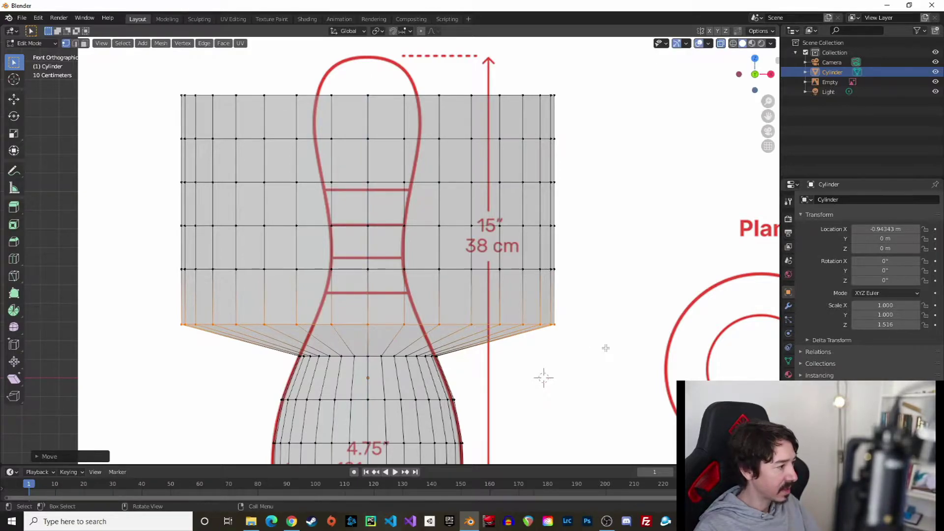
pyautogui.press('s')
pyautogui.click(439, 325)
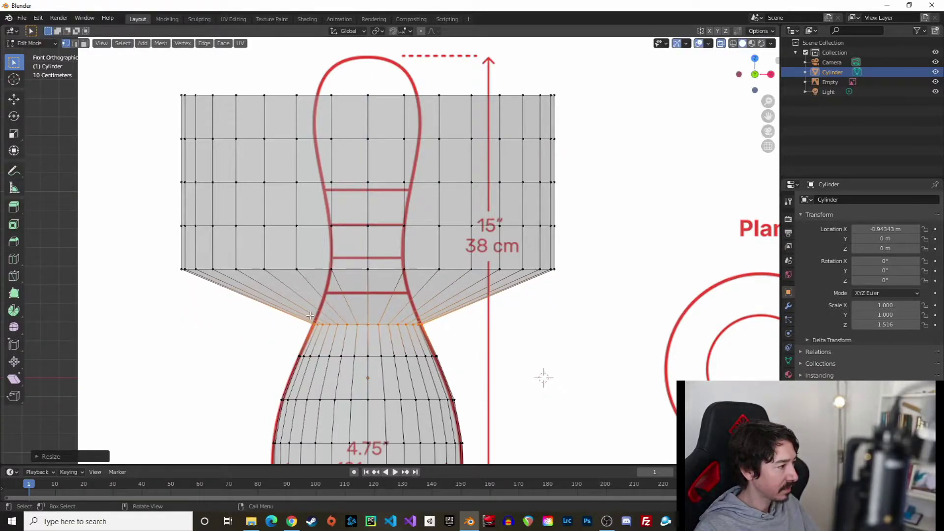
# - Lower the ring just above the fitted section along Z to the lowest neck line and scale it inward to the pin outline
pyautogui.moveTo(146, 261); pyautogui.dragTo(652, 283)
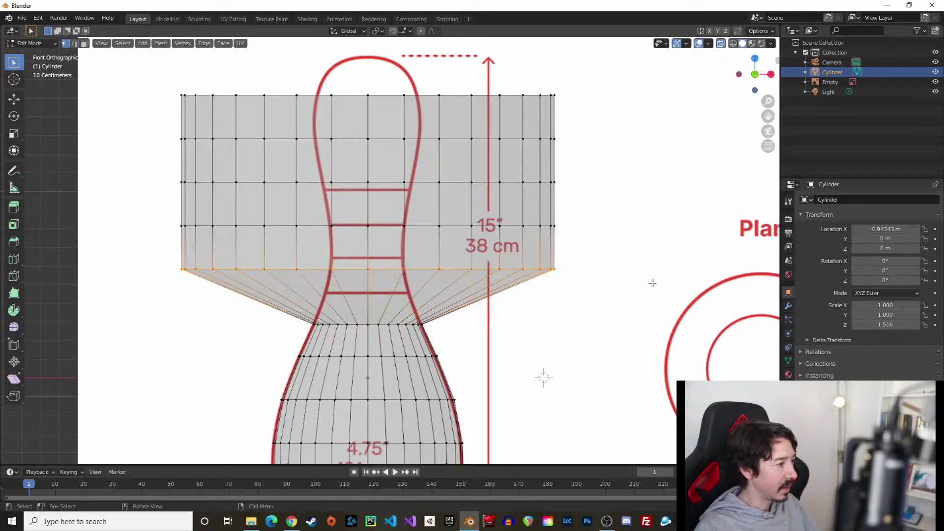
pyautogui.press('g')
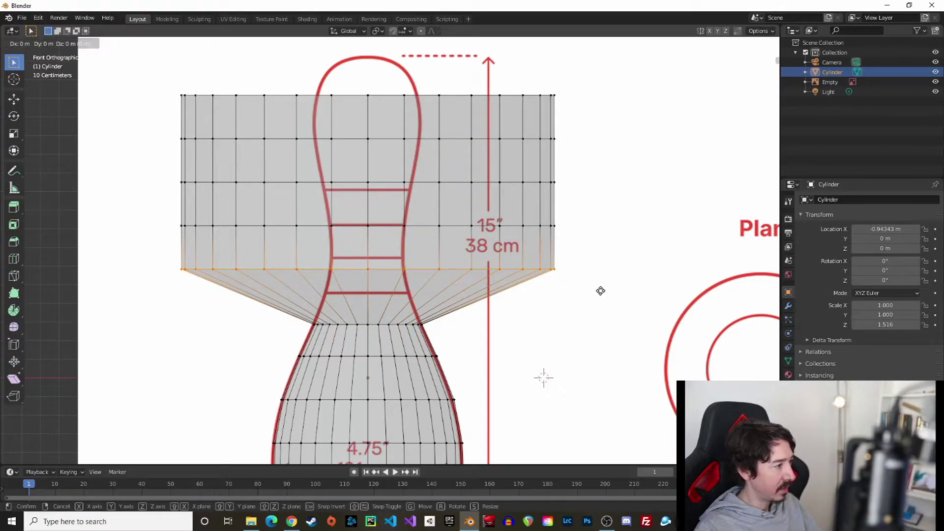
pyautogui.press('z')
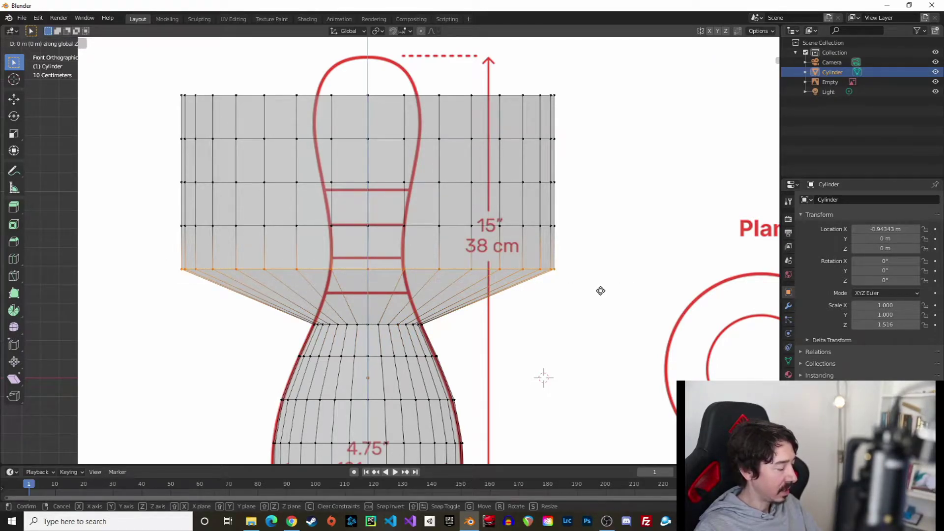
pyautogui.click(596, 314)
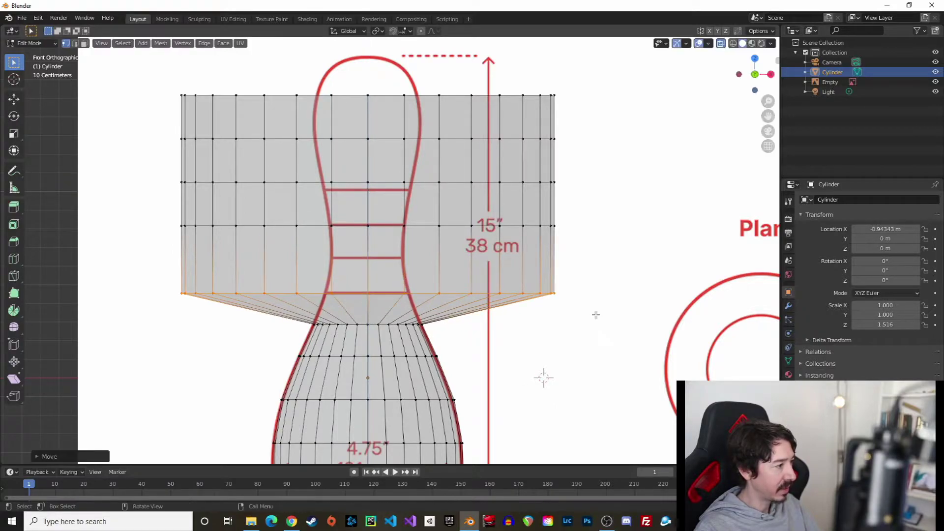
pyautogui.press('s')
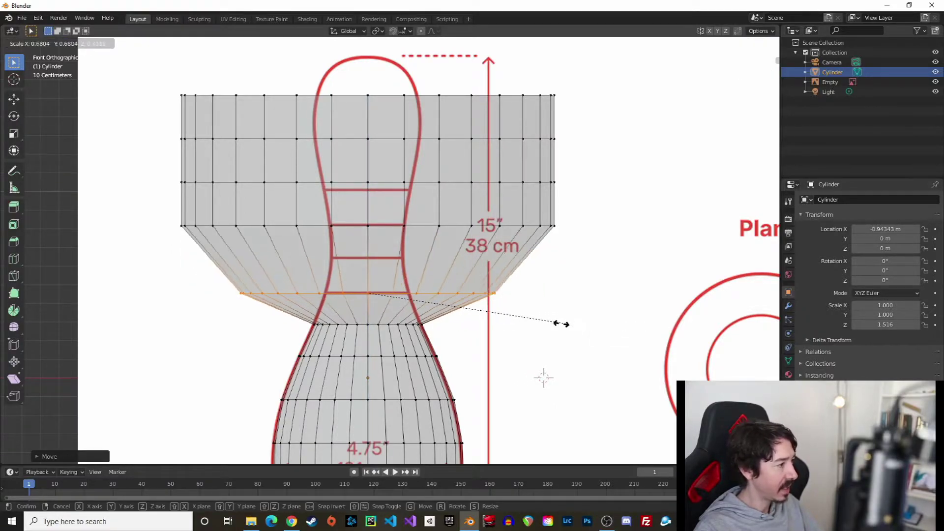
pyautogui.click(426, 305)
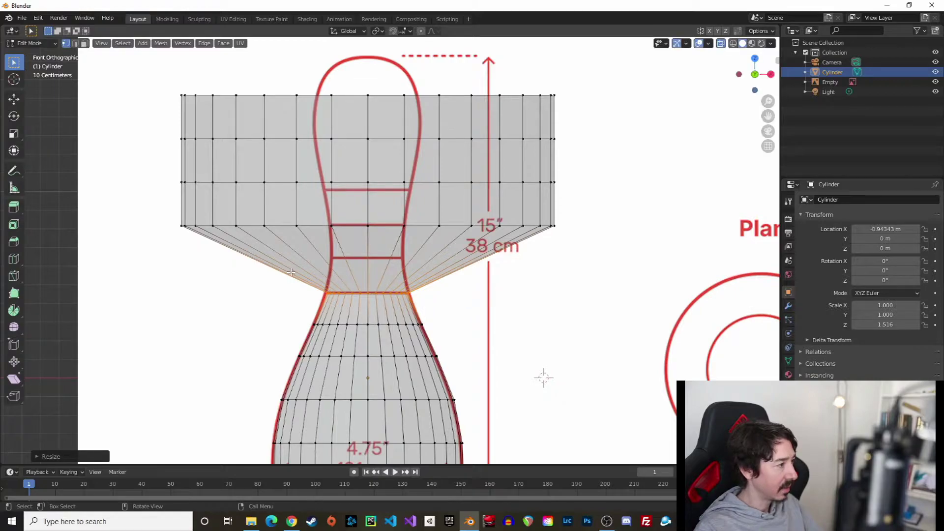
# - Add a loop cut at the second neck line from the bottom and scale it inward to the pin outline
pyautogui.hotkey('ctrl', 'r')
pyautogui.click(348, 271)
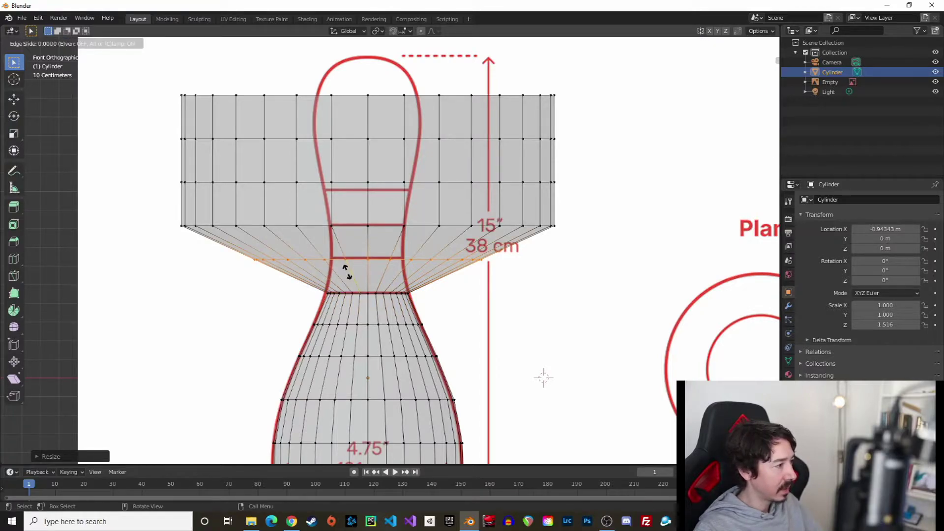
pyautogui.click(352, 268)
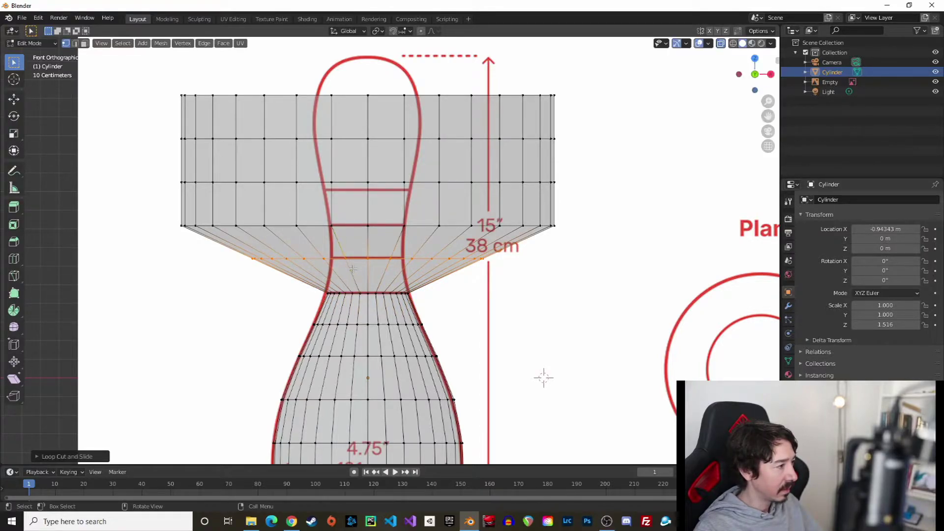
pyautogui.press('s')
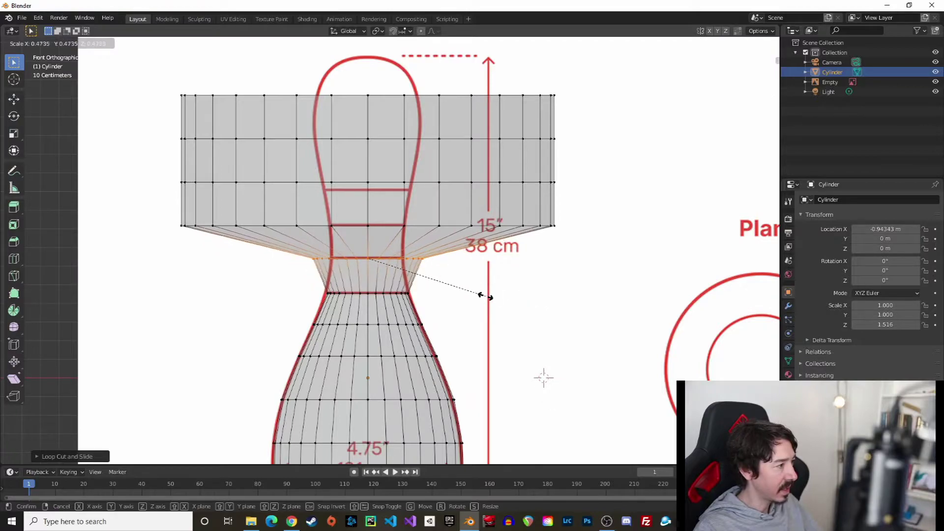
pyautogui.click(437, 291)
# - Select the ring at the third neck line from the bottom and scale it inward to the outline
pyautogui.moveTo(153, 230); pyautogui.dragTo(620, 251)
pyautogui.moveTo(159, 202); pyautogui.dragTo(619, 244)
pyautogui.press('s')
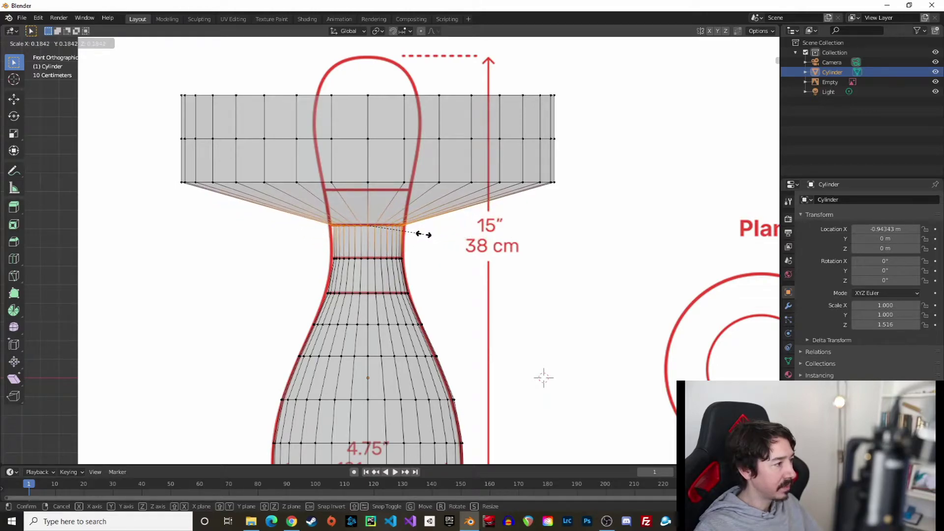
pyautogui.click(432, 234)
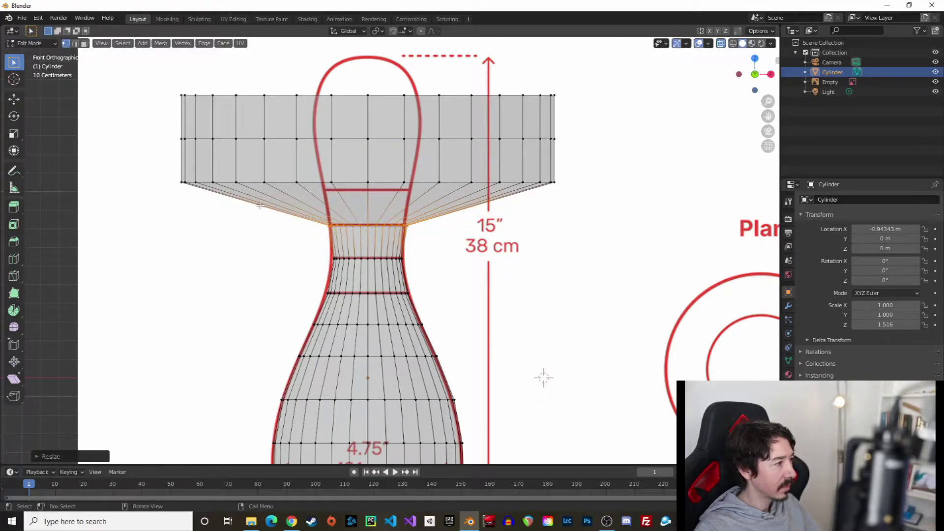
# - Lower the third ring from the top onto the uppermost neck line and scale it to about 0.24 to fit the outline
pyautogui.moveTo(142, 168); pyautogui.dragTo(650, 205)
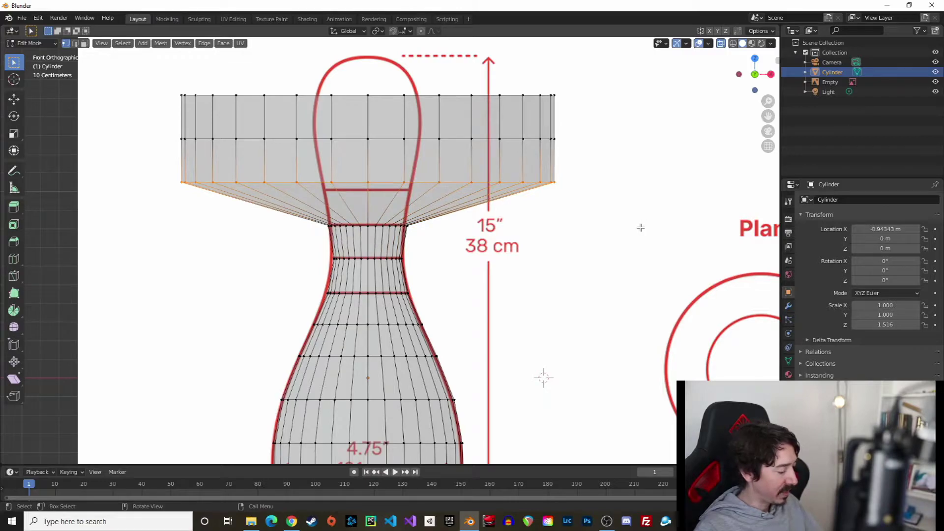
pyautogui.press('g')
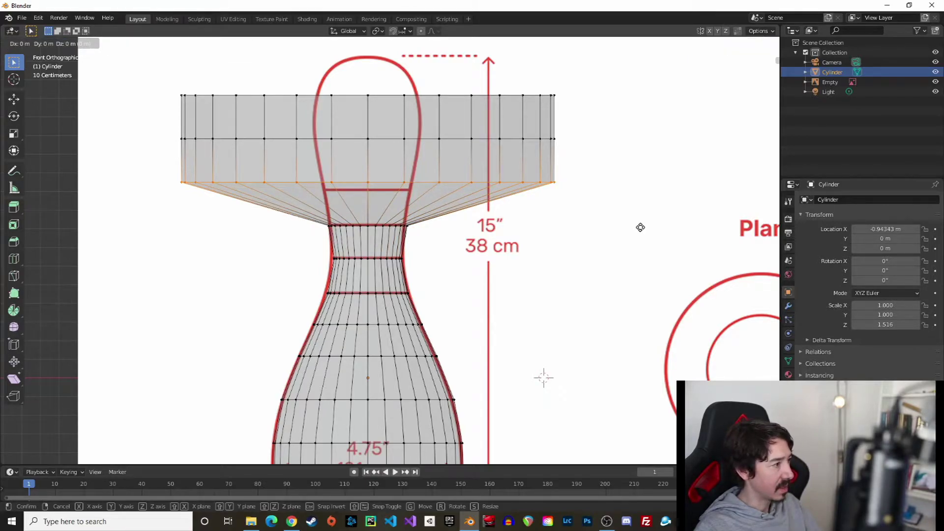
pyautogui.click(640, 235)
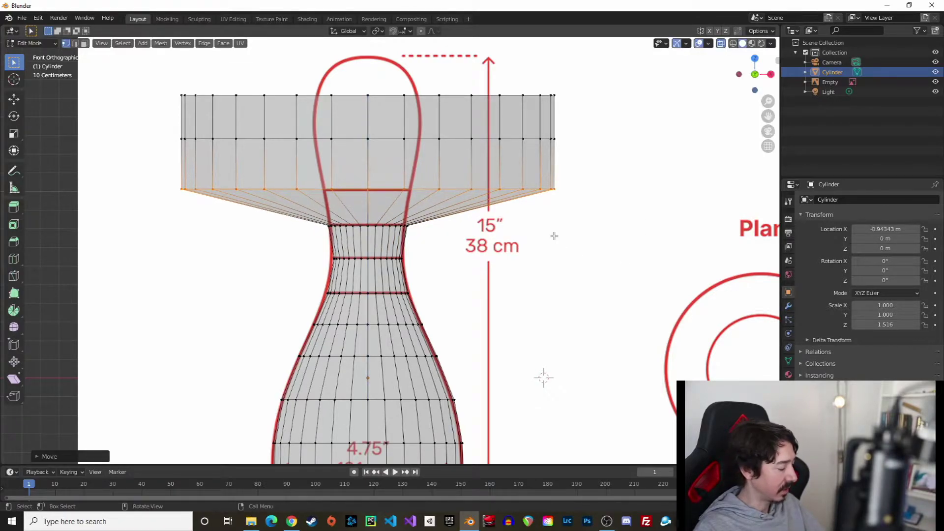
pyautogui.press('s')
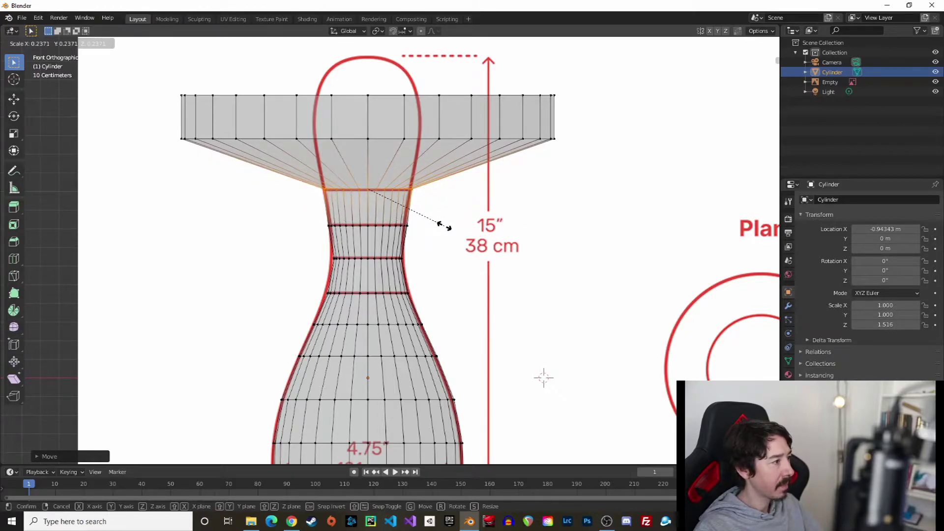
pyautogui.click(444, 226)
# - Scale the second ring from the top to about 0.30, and scale the top ring inward to the head's outline
pyautogui.moveTo(156, 124); pyautogui.dragTo(664, 161)
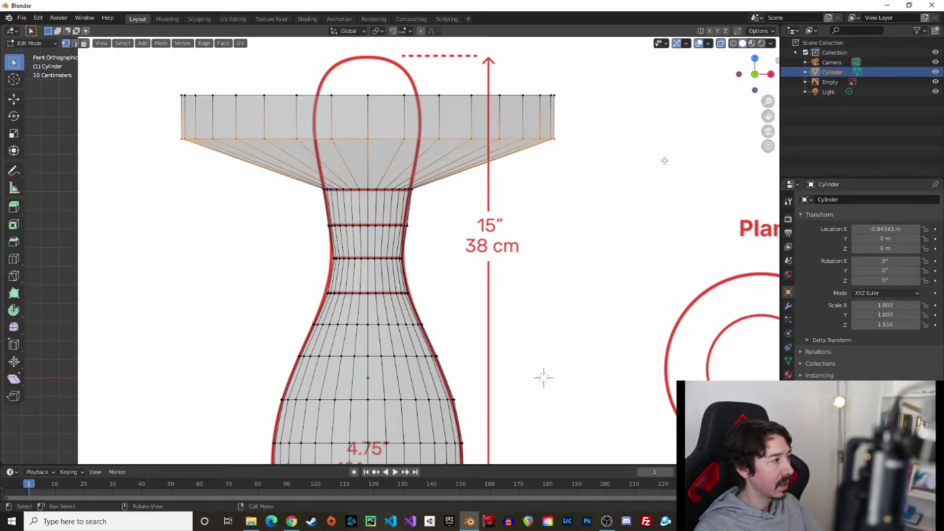
pyautogui.press('s')
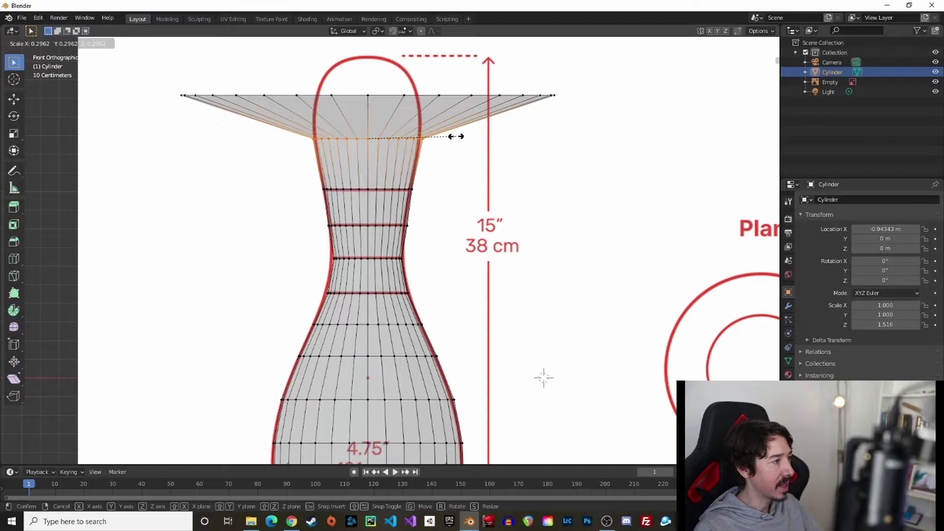
pyautogui.click(455, 136)
pyautogui.moveTo(147, 75); pyautogui.dragTo(686, 106)
pyautogui.press('s')
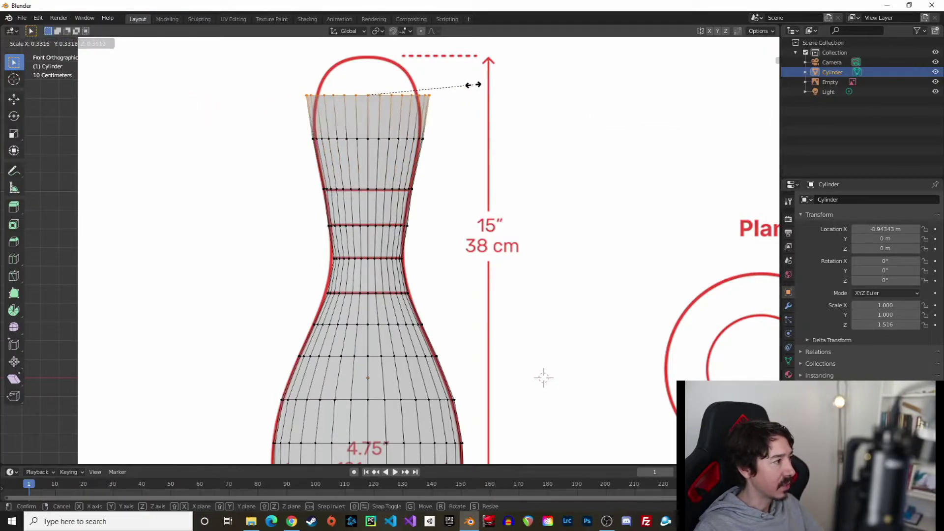
pyautogui.click(453, 84)
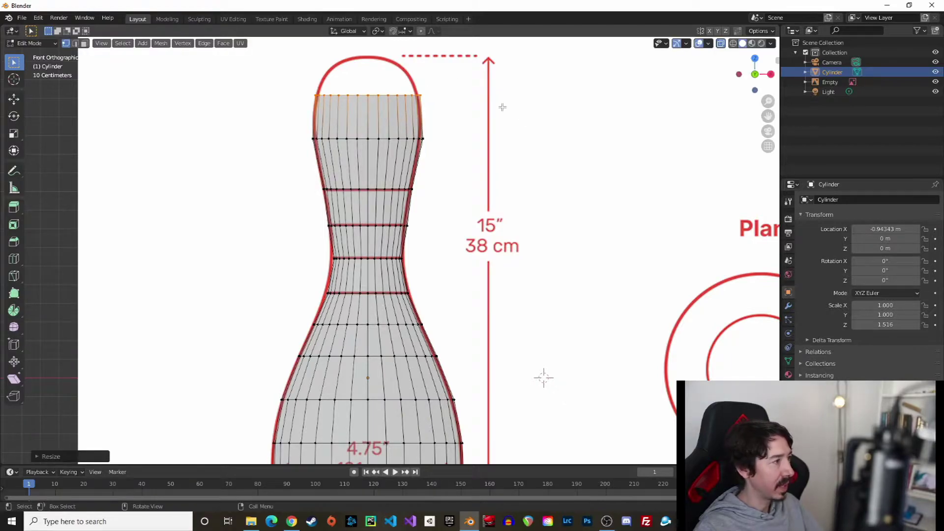
# - Add a loop cut midway between the top two rings and scale it slightly outward to match the head's widest part
pyautogui.scroll(3, 481, 226)
pyautogui.scroll(1, 480, 228)
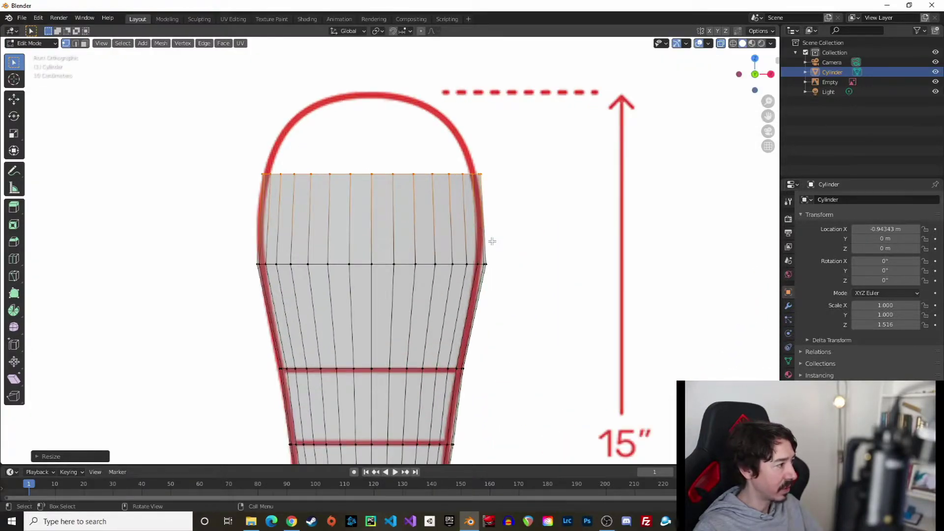
pyautogui.hotkey('ctrl', 'r')
pyautogui.click(491, 240)
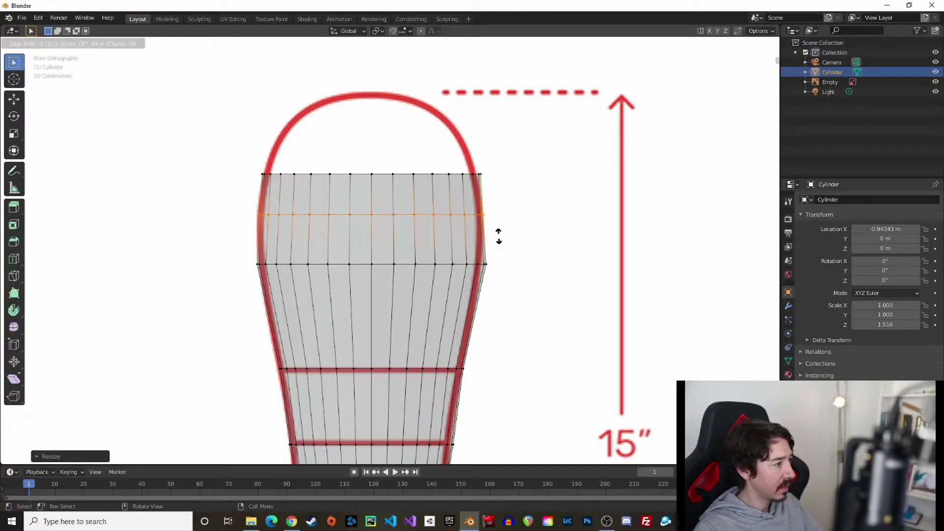
pyautogui.click(499, 237)
pyautogui.press('s')
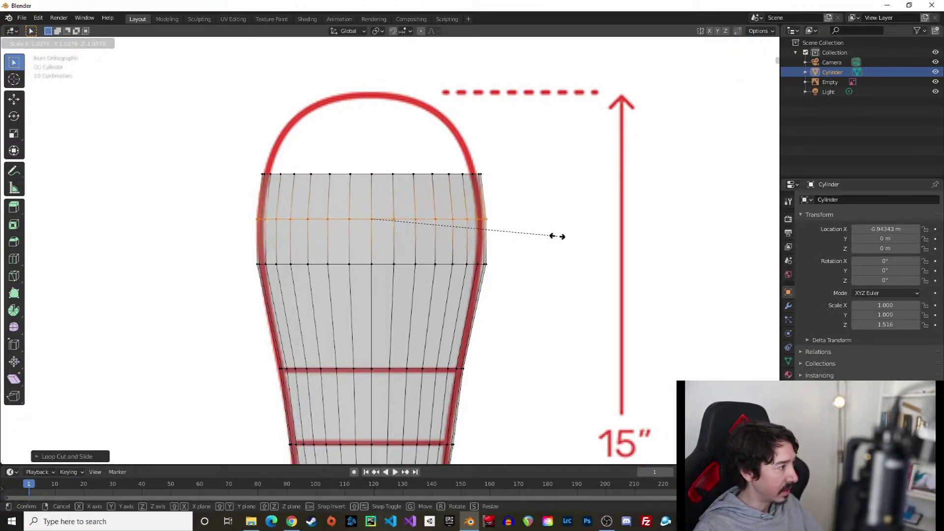
pyautogui.click(557, 236)
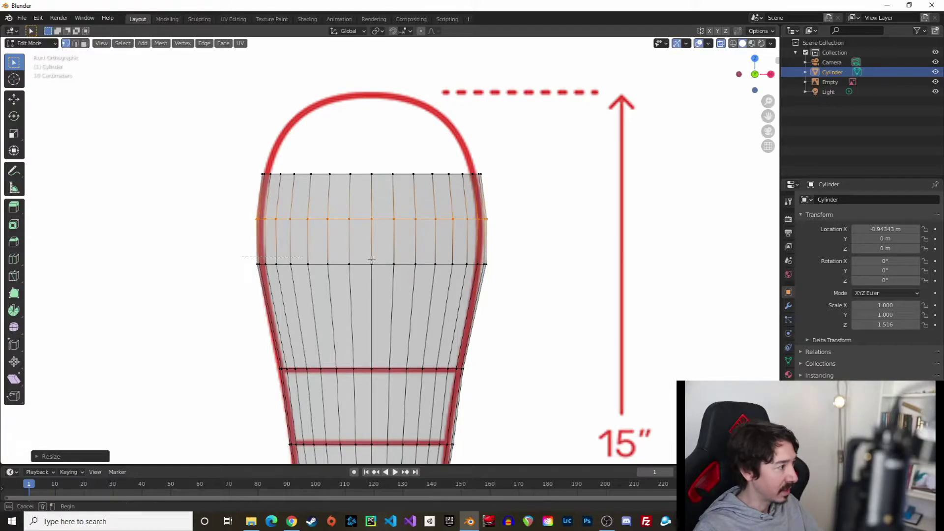
# - Select the third ring from the top and scale it slightly inward to follow the outline below the head's widest part
pyautogui.keyDown('alt'); pyautogui.click(497, 266); pyautogui.keyUp('alt')
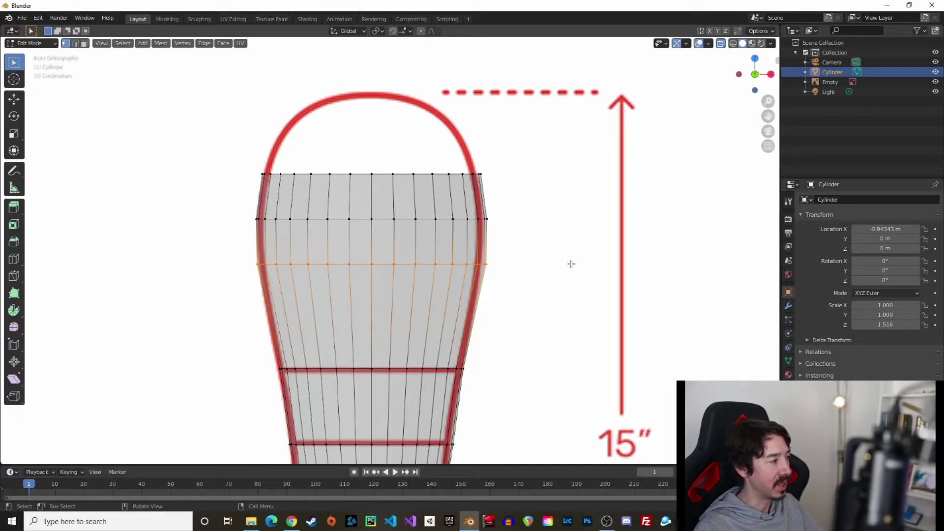
pyautogui.press('s')
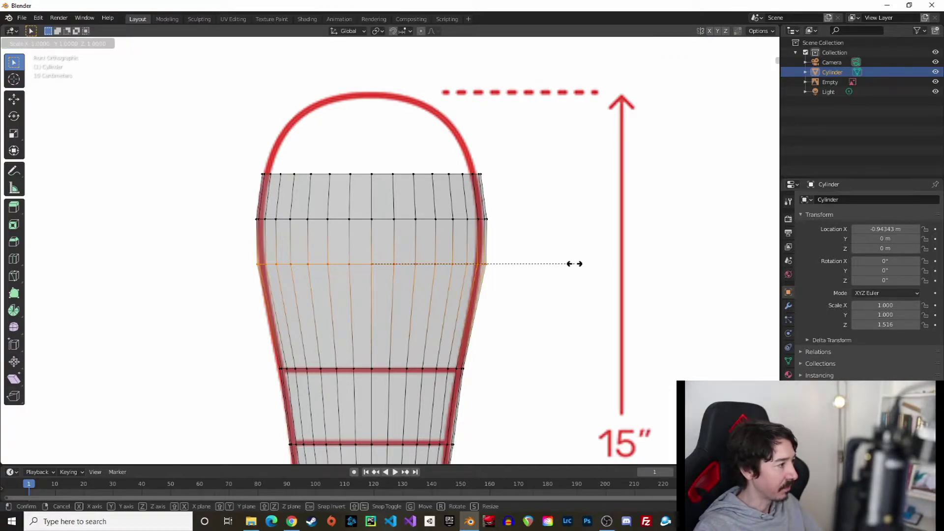
pyautogui.click(569, 264)
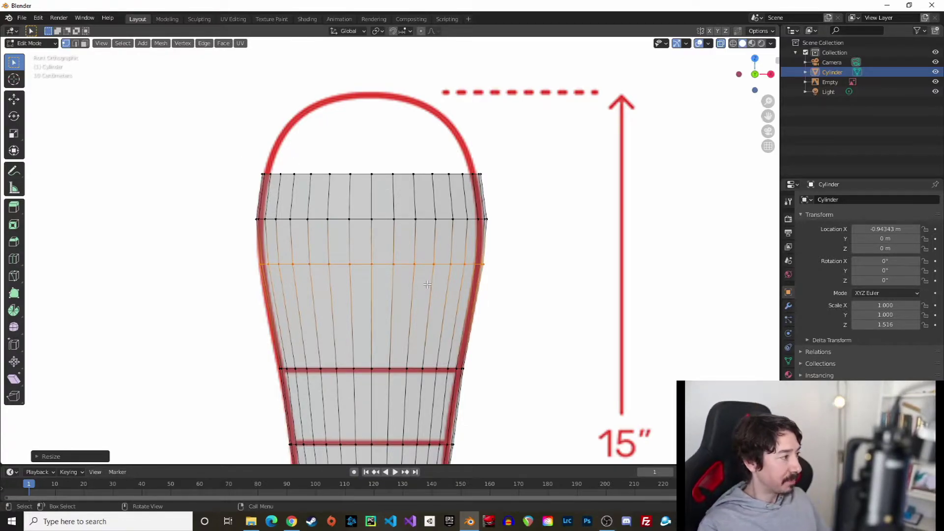
# - Select the top ring of the cylinder and inset its cap face with a thickness of about 0.072 m
pyautogui.keyDown('shift'); pyautogui.scroll(5, 499, 160); pyautogui.keyUp('shift')
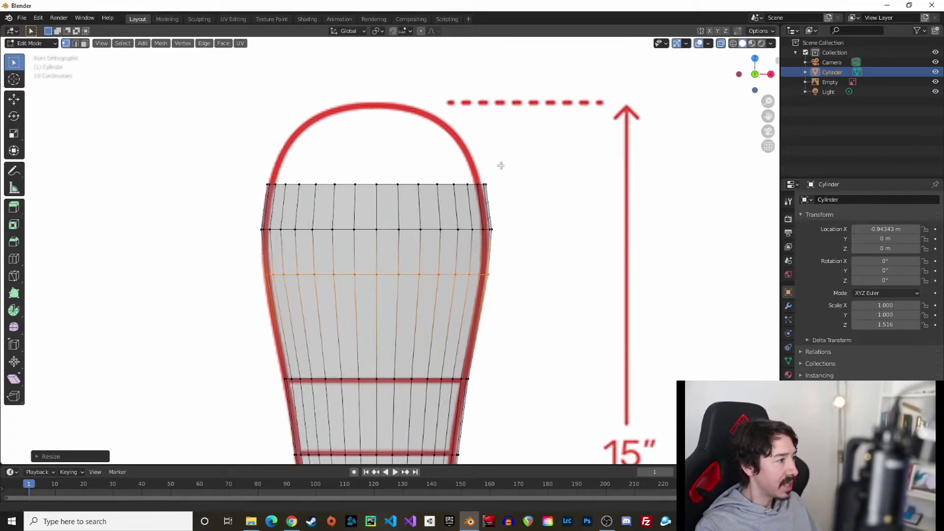
pyautogui.scroll(-1, 485, 213)
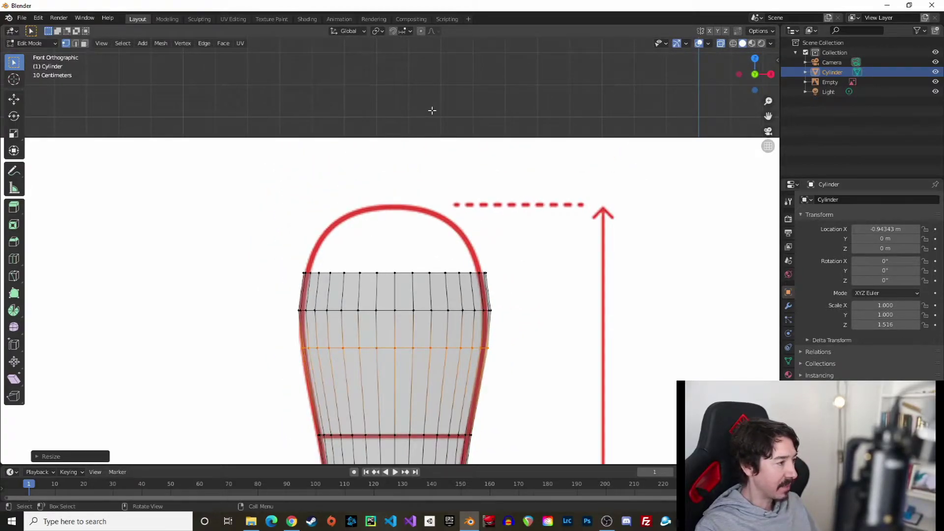
pyautogui.moveTo(452, 104); pyautogui.dragTo(457, 133, button='middle')
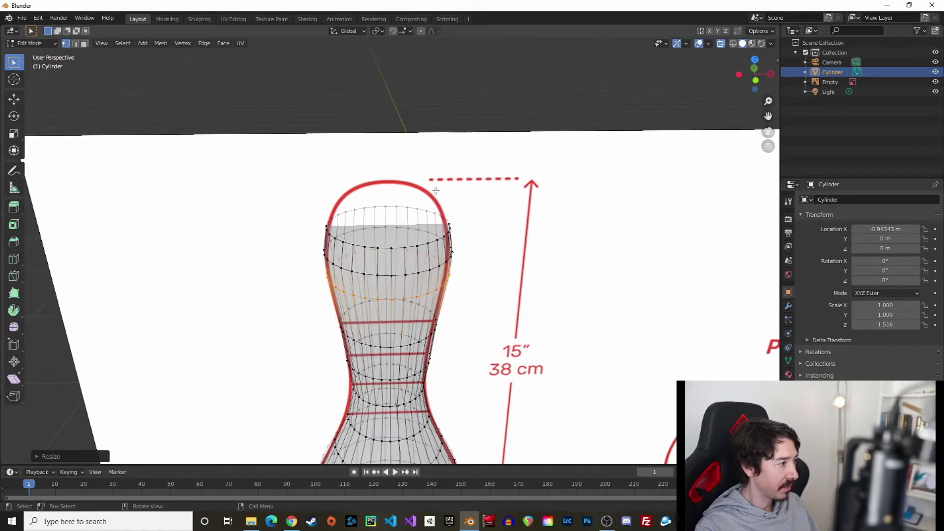
pyautogui.click(755, 81)
pyautogui.moveTo(287, 246); pyautogui.dragTo(552, 276)
pyautogui.moveTo(549, 111); pyautogui.dragTo(547, 145, button='middle')
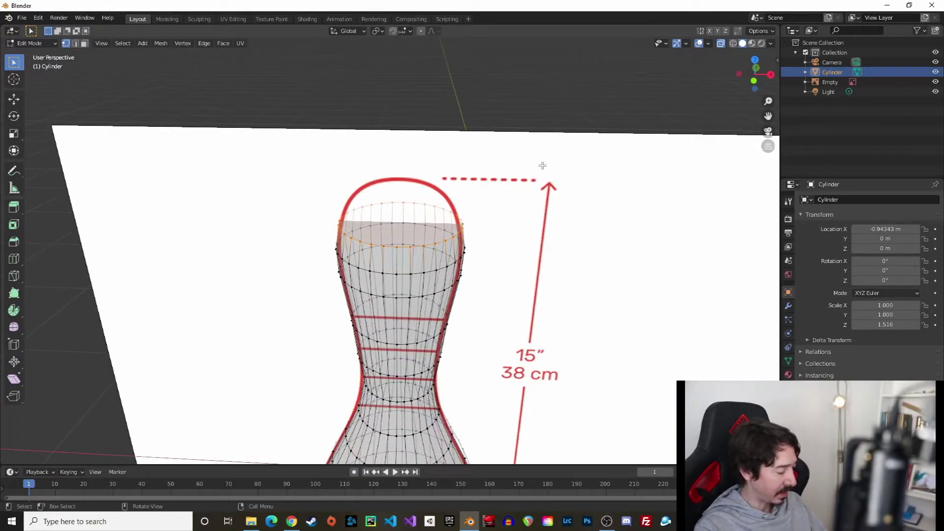
pyautogui.press('i')
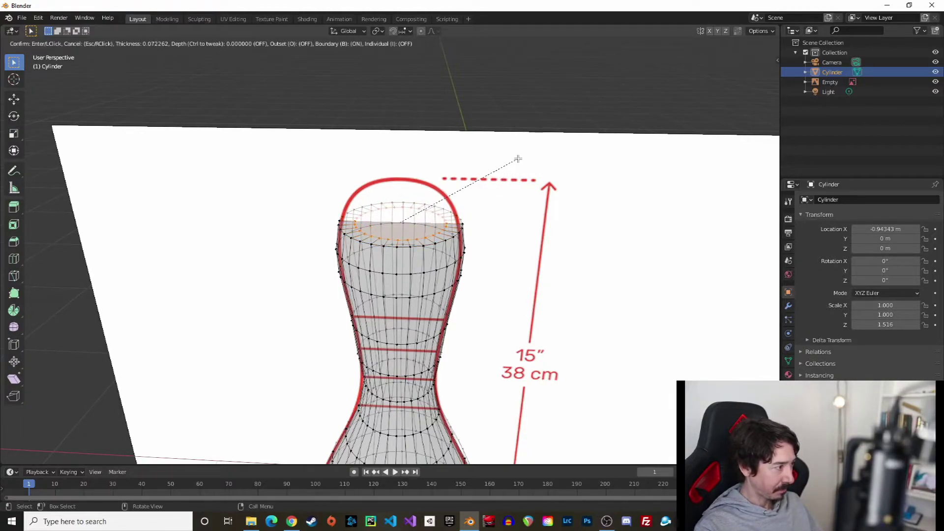
pyautogui.click(519, 159)
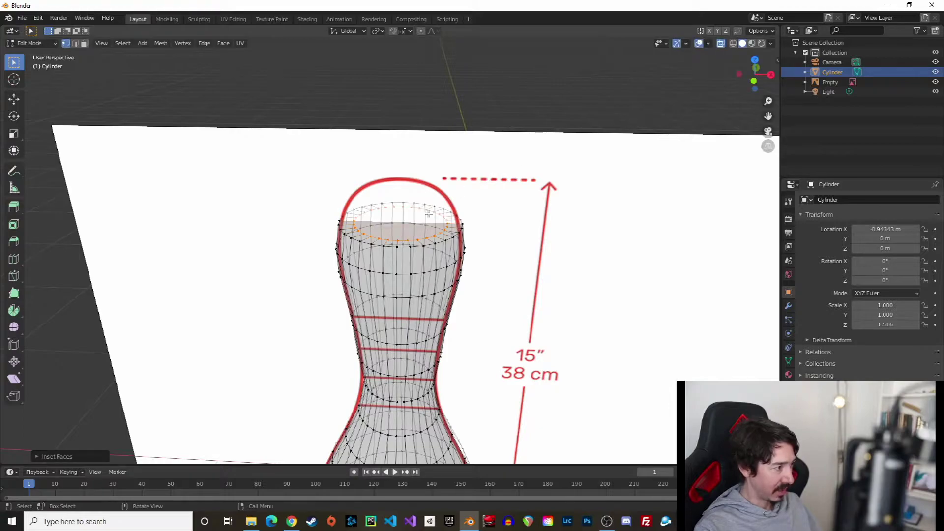
# - Raise the inset ring about 0.044 m along Z in front view and scale it outward to the head's outline
pyautogui.click(754, 82)
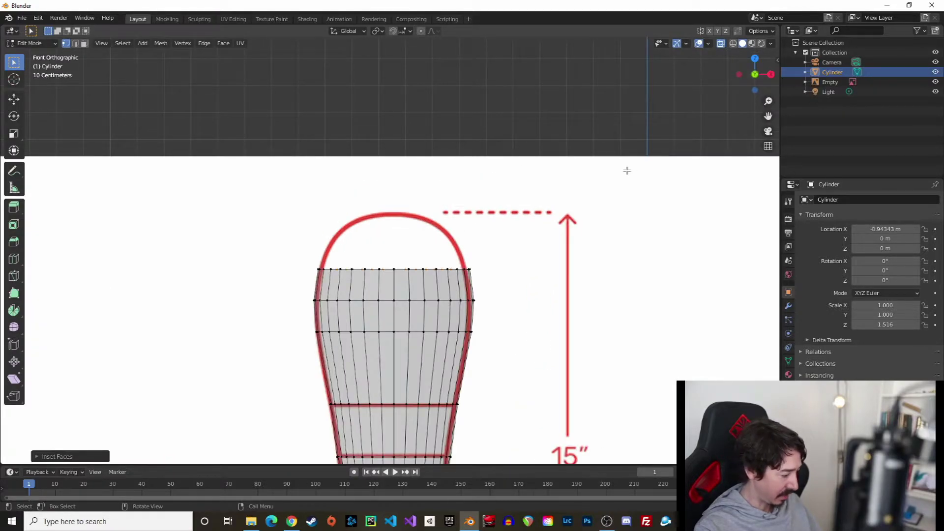
pyautogui.press('g')
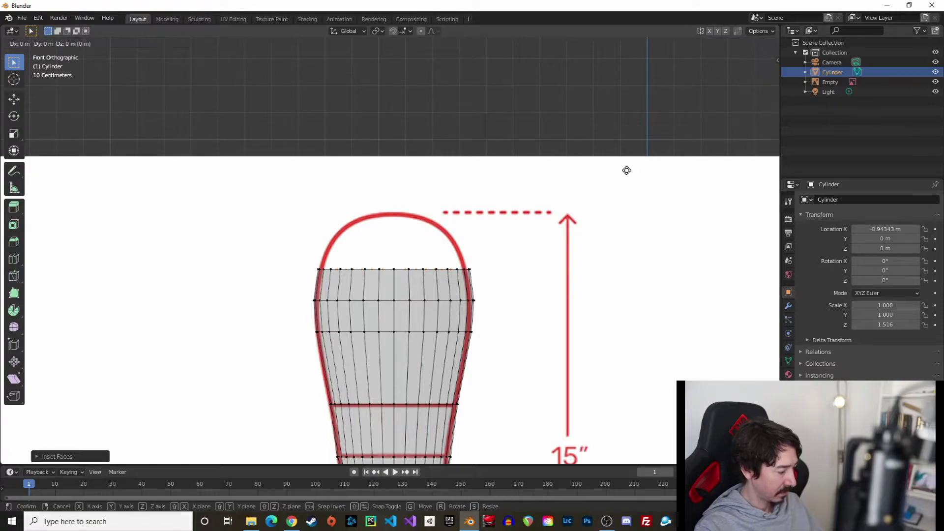
pyautogui.press('z')
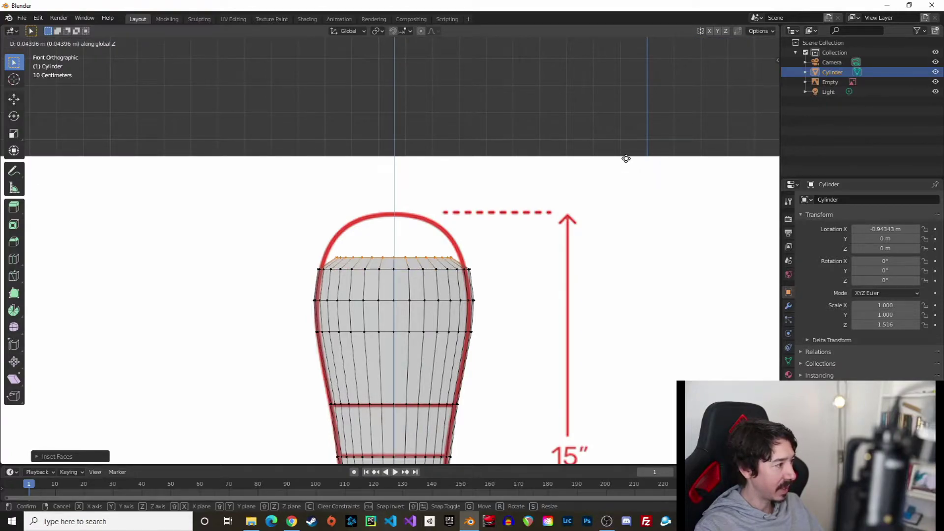
pyautogui.click(626, 159)
pyautogui.press('s')
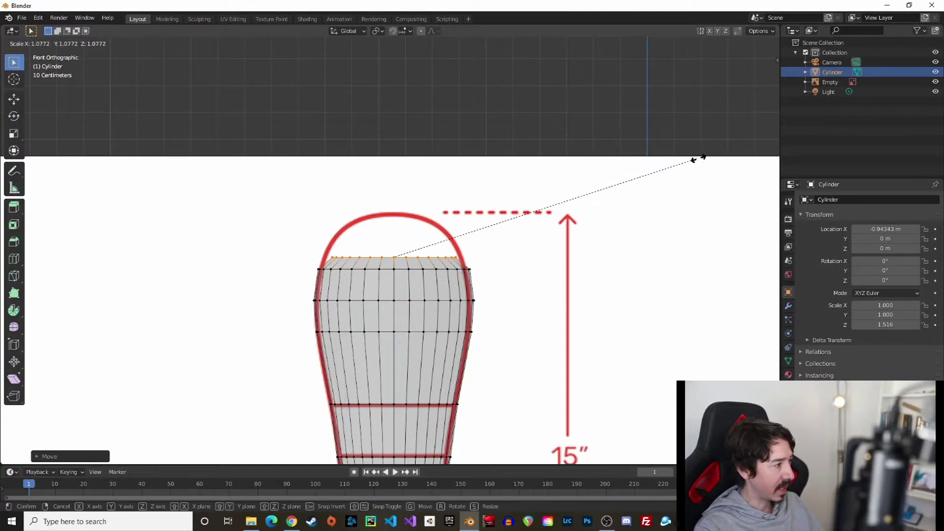
pyautogui.click(738, 155)
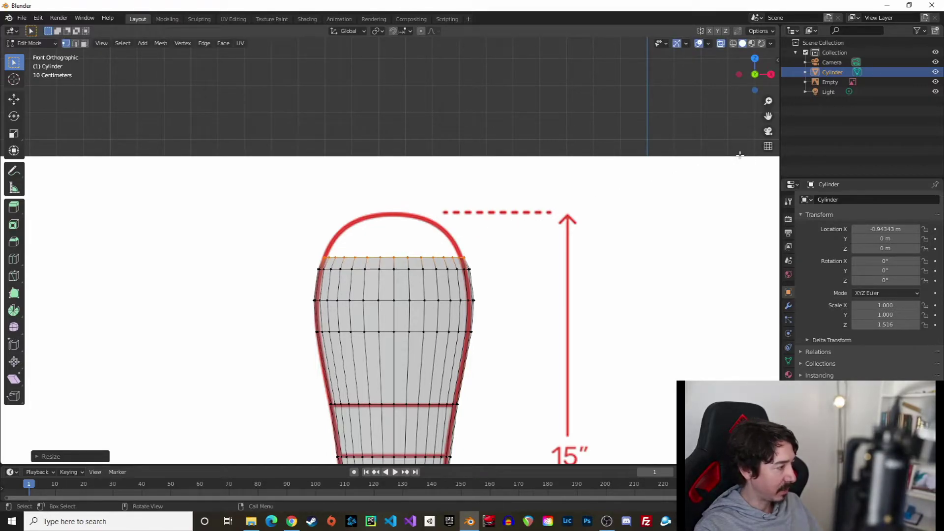
# - Raise the top ring slightly further along Z and fine-tune its scale to fit the reference outline
pyautogui.press('g')
pyautogui.press('z')
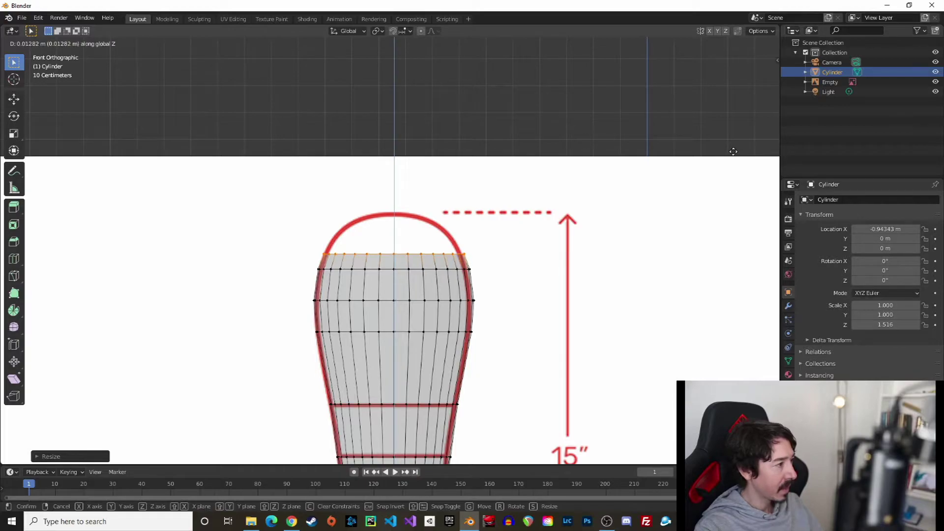
pyautogui.click(731, 148)
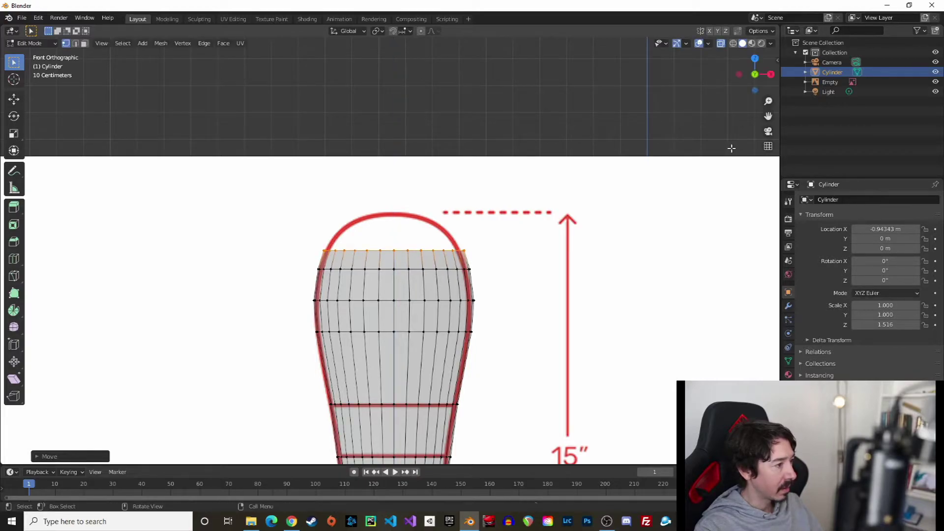
pyautogui.press('s')
pyautogui.click(726, 173)
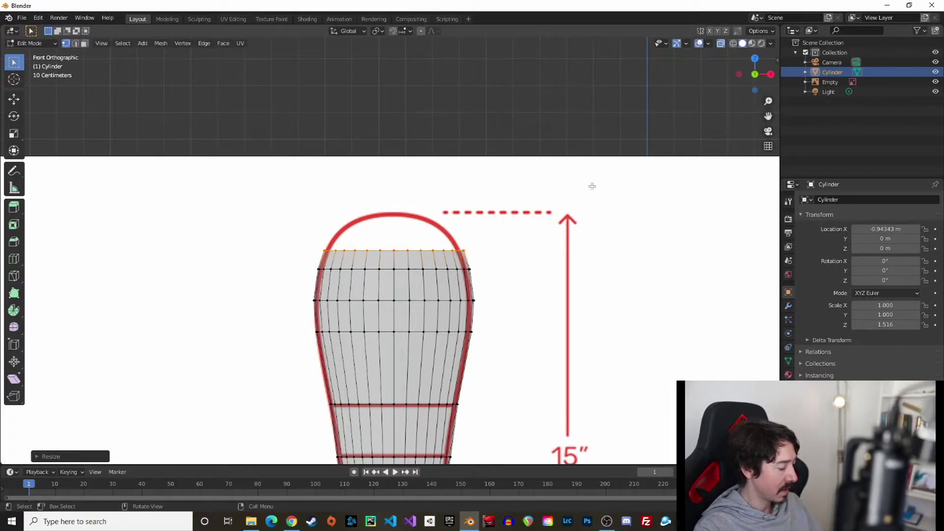
# - Inset the cap face by about 0.056 m and raise the new ring about 0.07 m along Z to the outline
pyautogui.moveTo(585, 190)
pyautogui.mouseDown(button='middle')
pyautogui.moveTo(579, 167)
pyautogui.moveTo(585, 194)
pyautogui.mouseUp(button='middle')
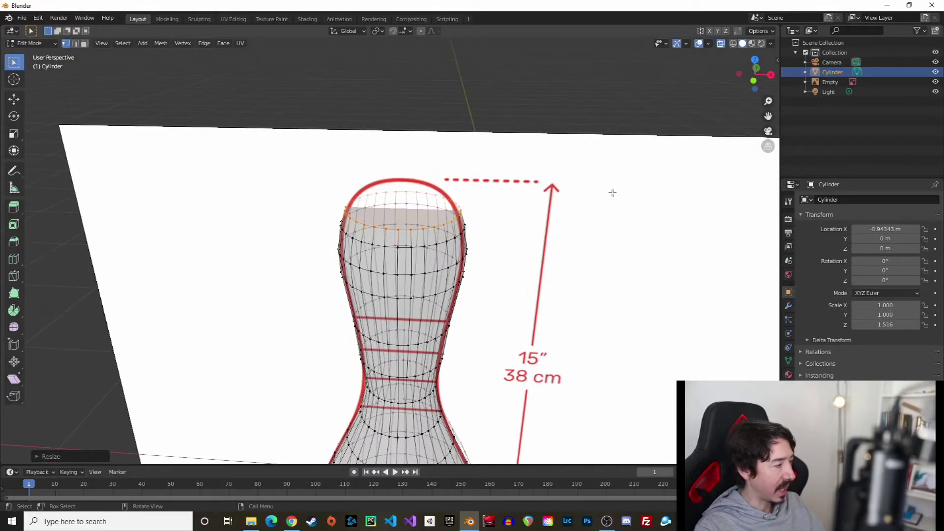
pyautogui.press('i')
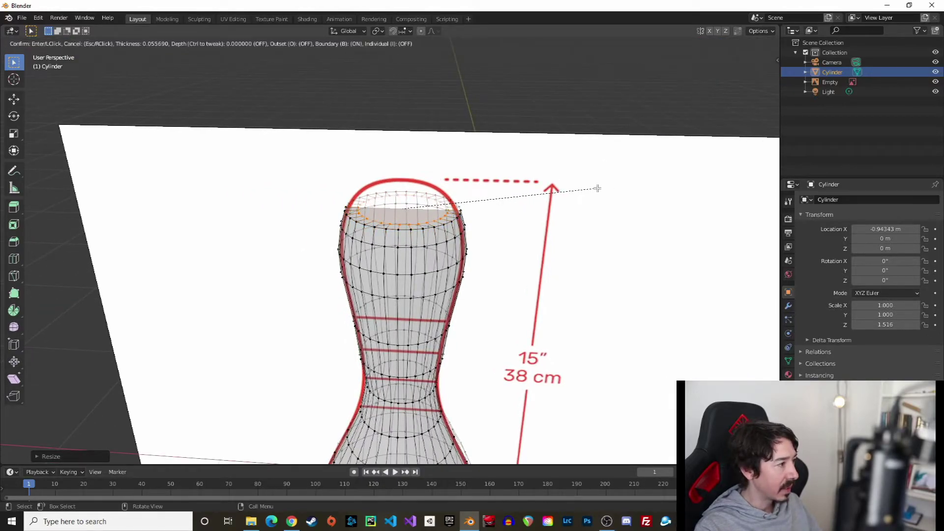
pyautogui.click(597, 188)
pyautogui.click(753, 81)
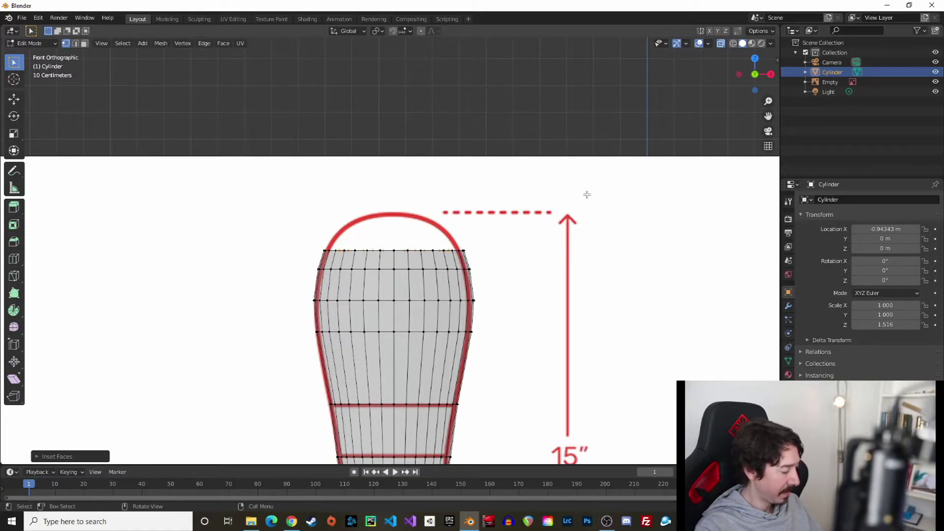
pyautogui.press('g')
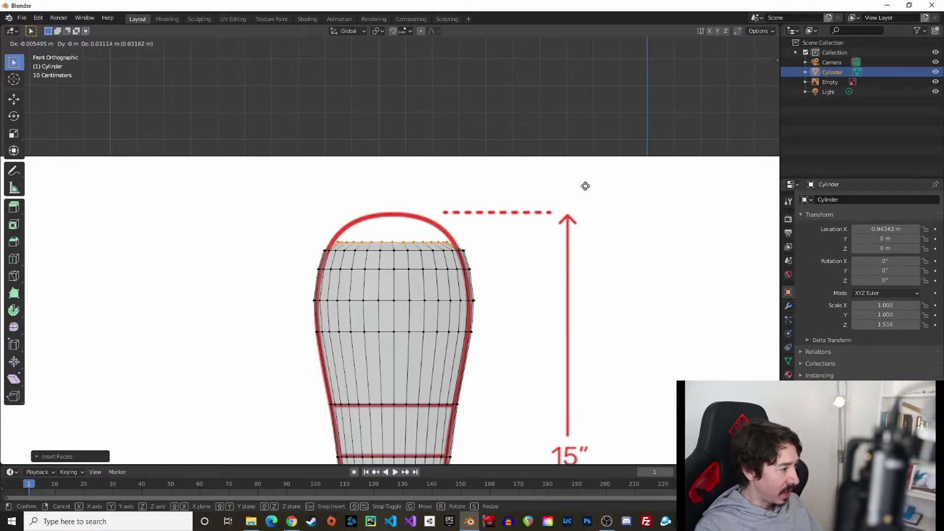
pyautogui.press('z')
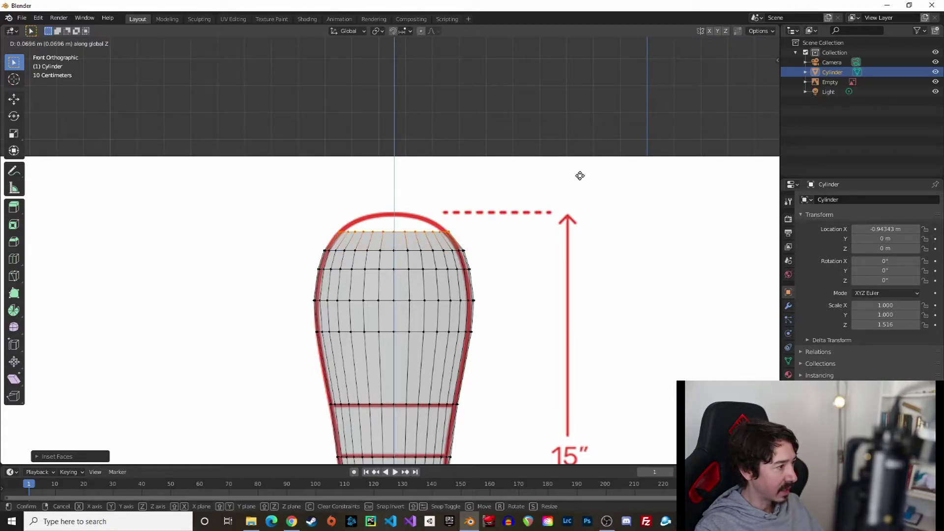
pyautogui.click(580, 175)
# - Inset the cap again by about 0.061 m and raise the new ring about 0.051 m along Z to the outline
pyautogui.moveTo(586, 160); pyautogui.dragTo(617, 164, button='middle')
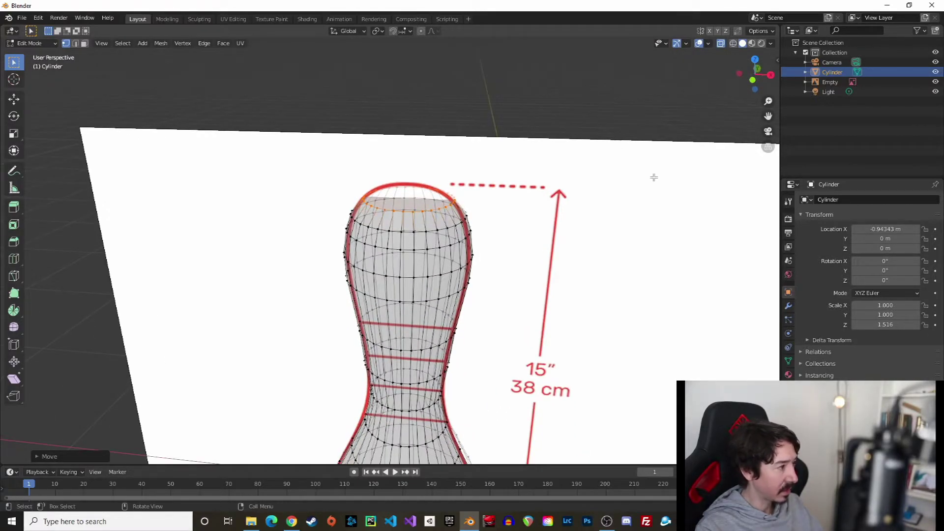
pyautogui.press('i')
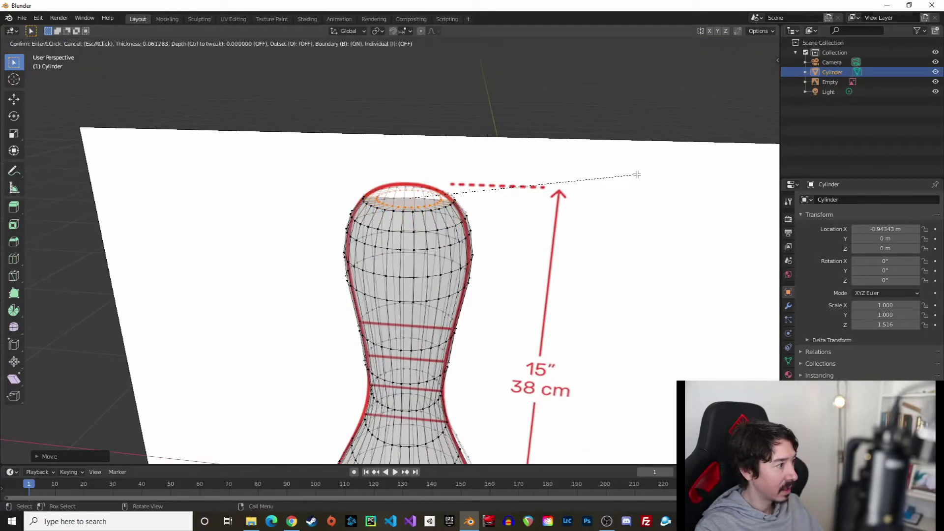
pyautogui.click(637, 174)
pyautogui.click(752, 73)
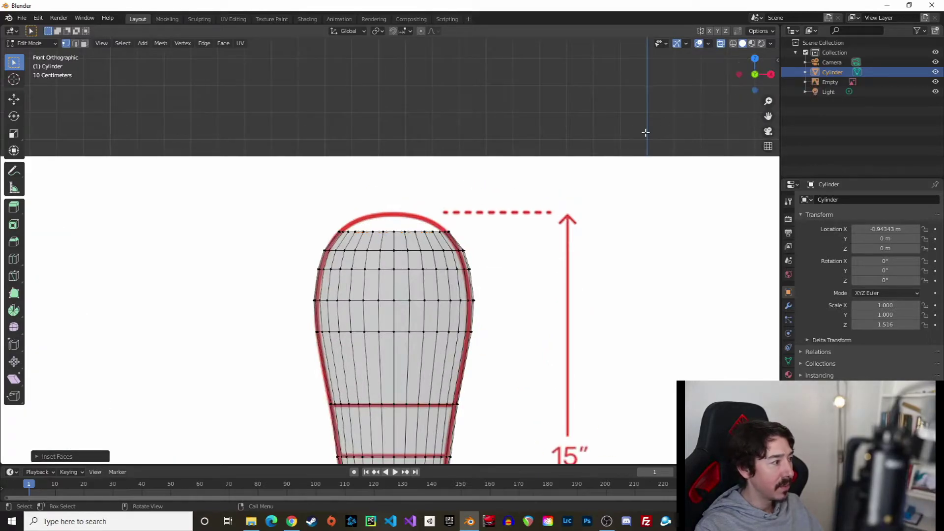
pyautogui.press('g')
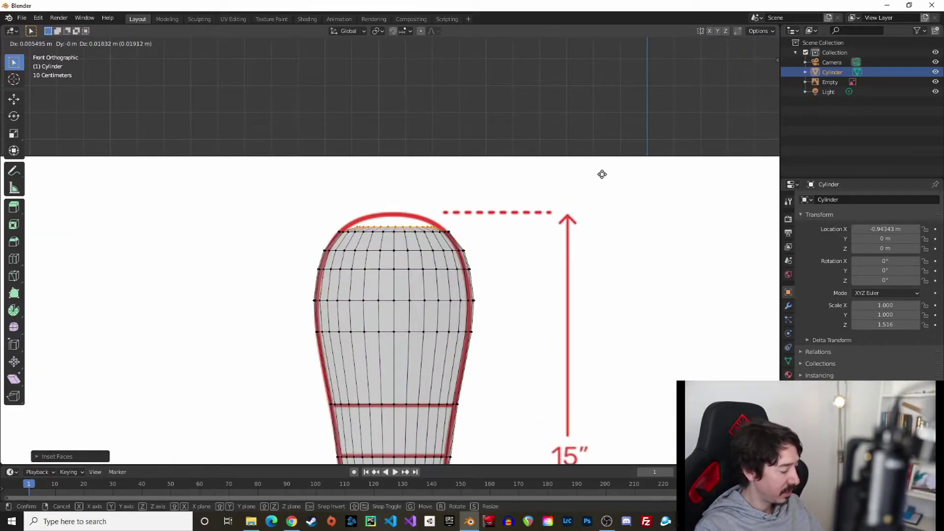
pyautogui.press('z')
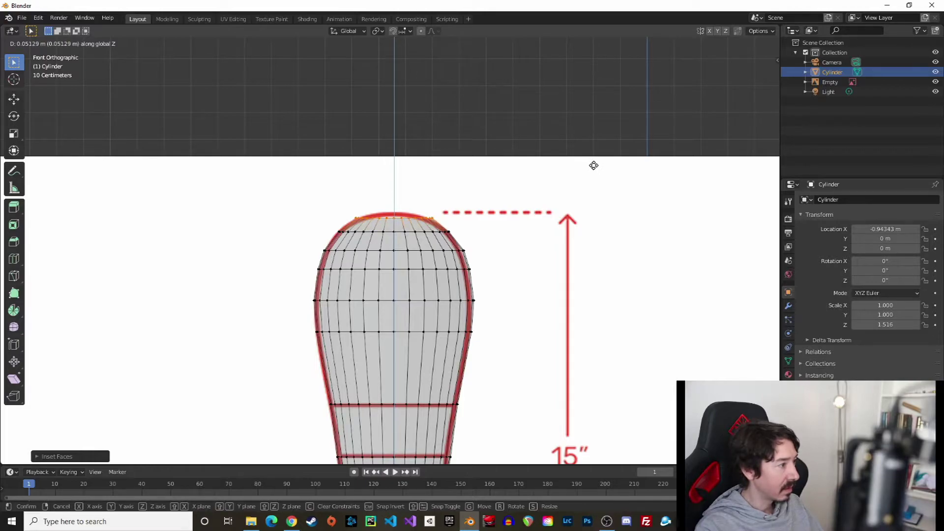
pyautogui.click(593, 166)
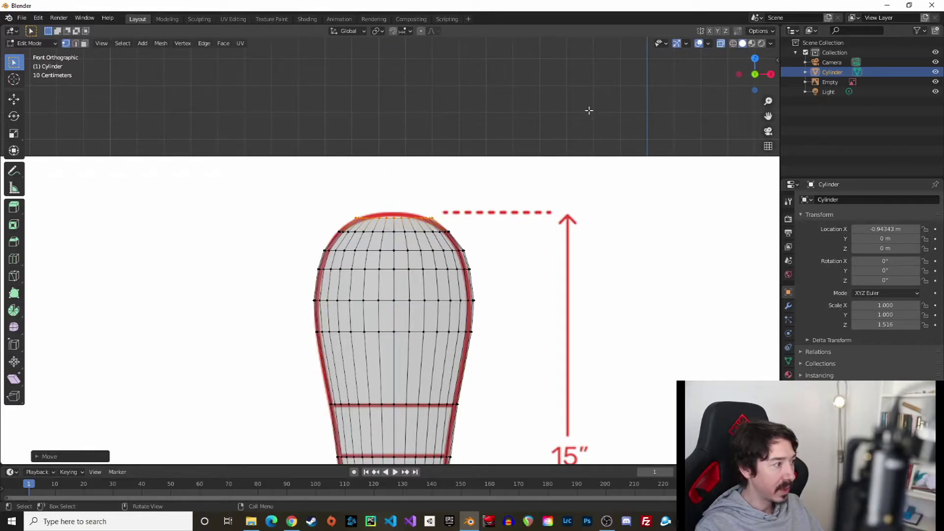
# - Inset the cap once more by about 0.06 m and raise it about 0.024 m along Z to the head's peak
pyautogui.moveTo(641, 90); pyautogui.dragTo(666, 141, button='middle')
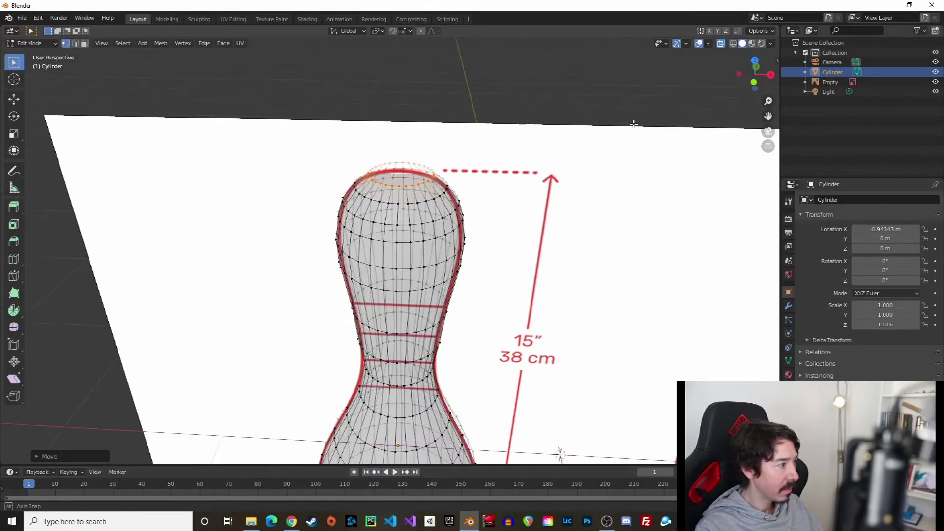
pyautogui.press('i')
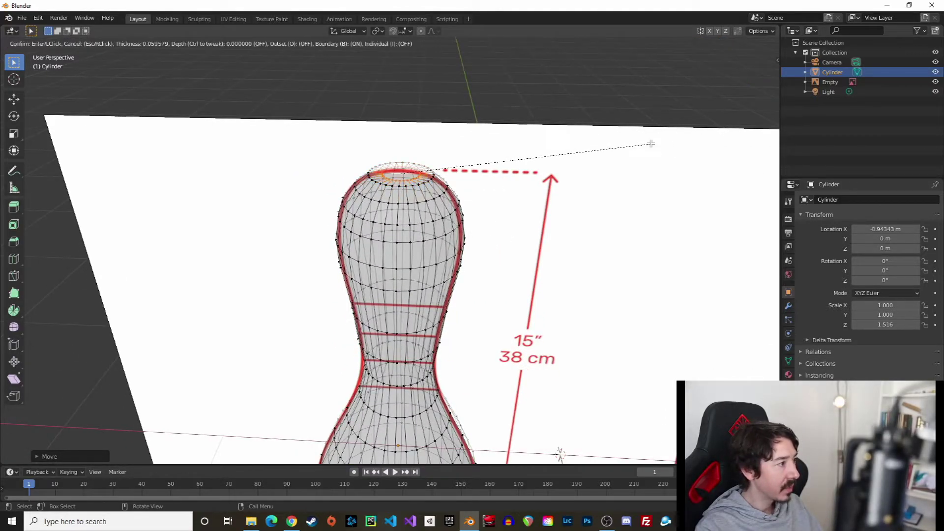
pyautogui.click(650, 143)
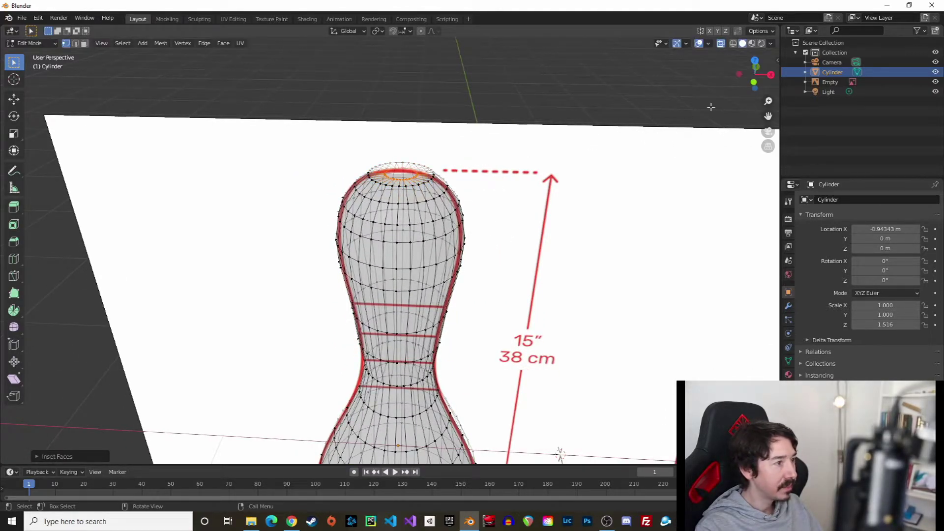
pyautogui.click(760, 77)
pyautogui.press('g')
pyautogui.press('z')
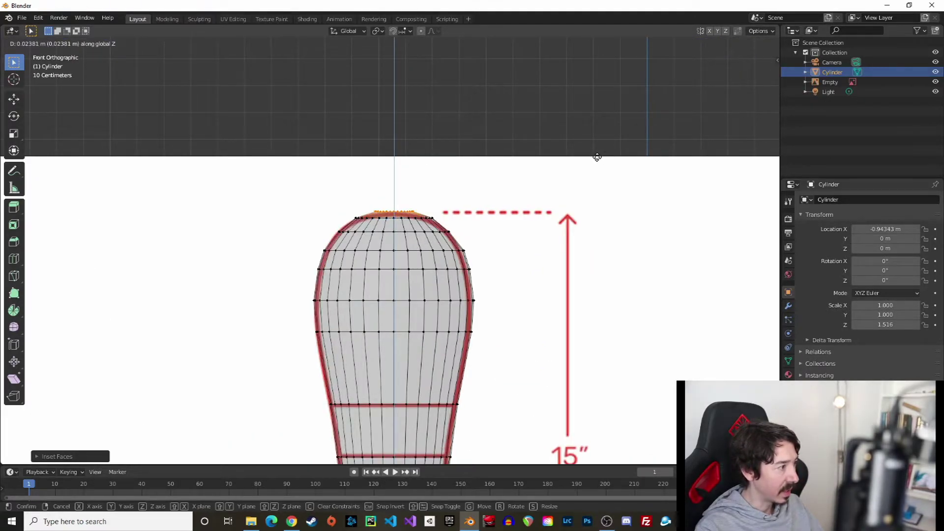
pyautogui.click(598, 158)
# - Hide the reference image and return the pin to Object Mode
pyautogui.scroll(-6, 624, 184)
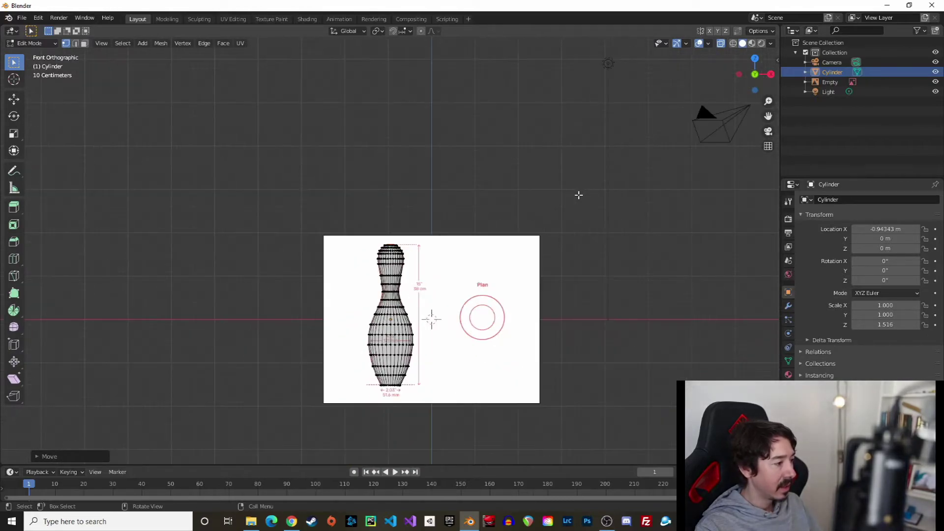
pyautogui.scroll(2, 521, 221)
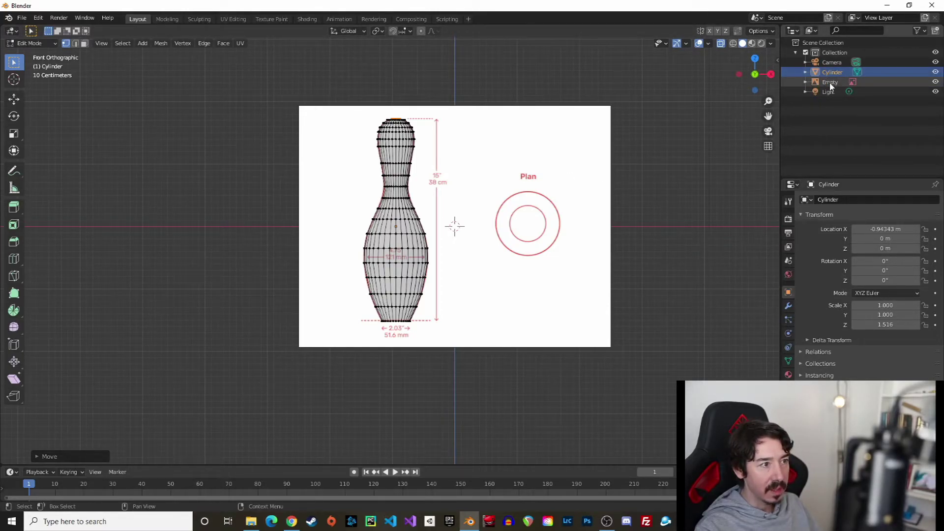
pyautogui.click(935, 82)
pyautogui.moveTo(533, 158); pyautogui.dragTo(520, 156, button='middle')
pyautogui.press('Tab')
pyautogui.moveTo(572, 142); pyautogui.dragTo(584, 166, button='middle')
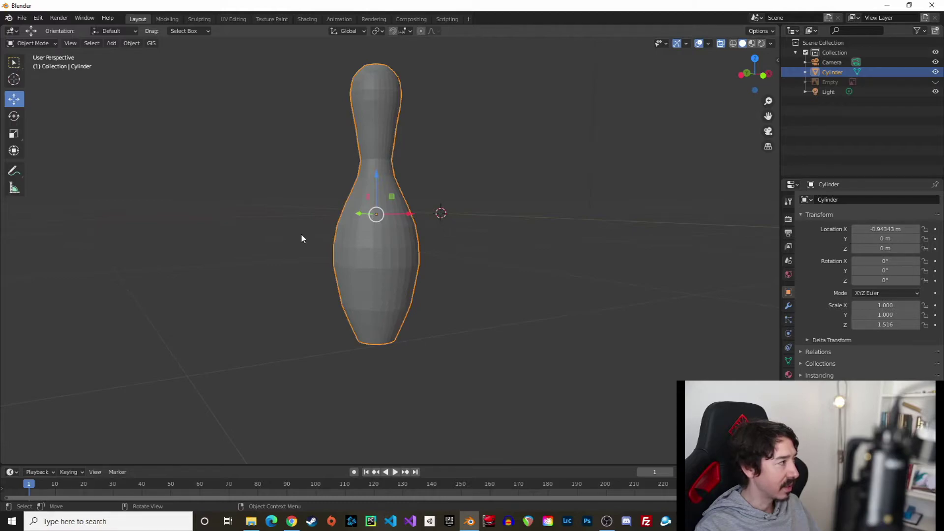
# - Apply smooth shading to the pin and return to the front view
pyautogui.rightClick(385, 266)
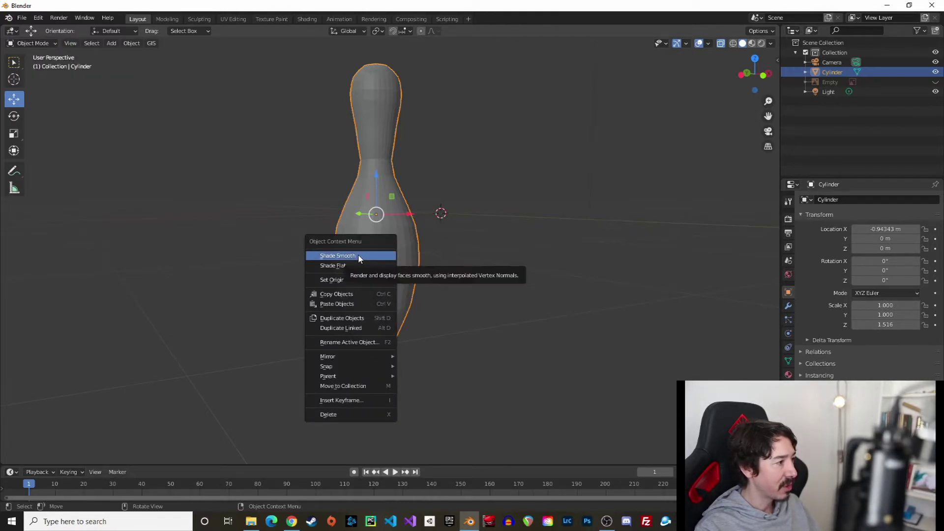
pyautogui.click(359, 256)
pyautogui.moveTo(518, 181); pyautogui.dragTo(506, 154, button='middle')
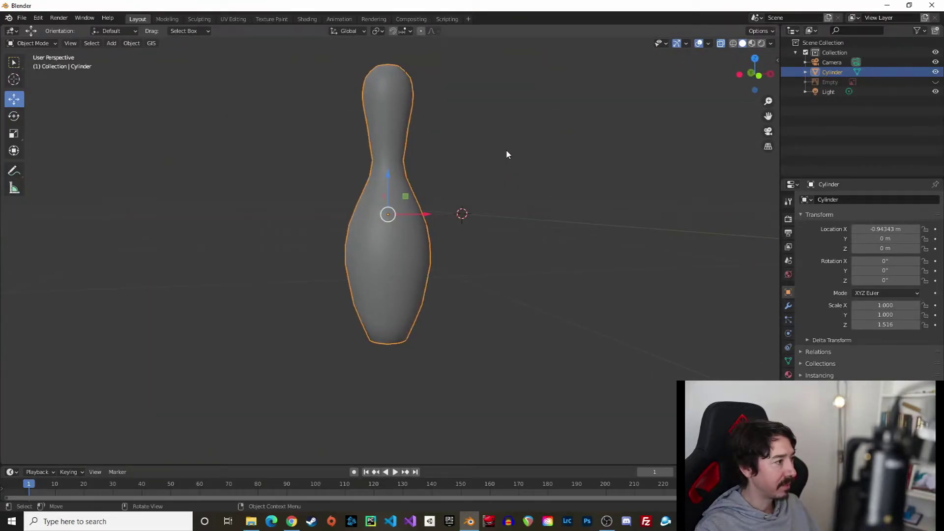
pyautogui.click(758, 75)
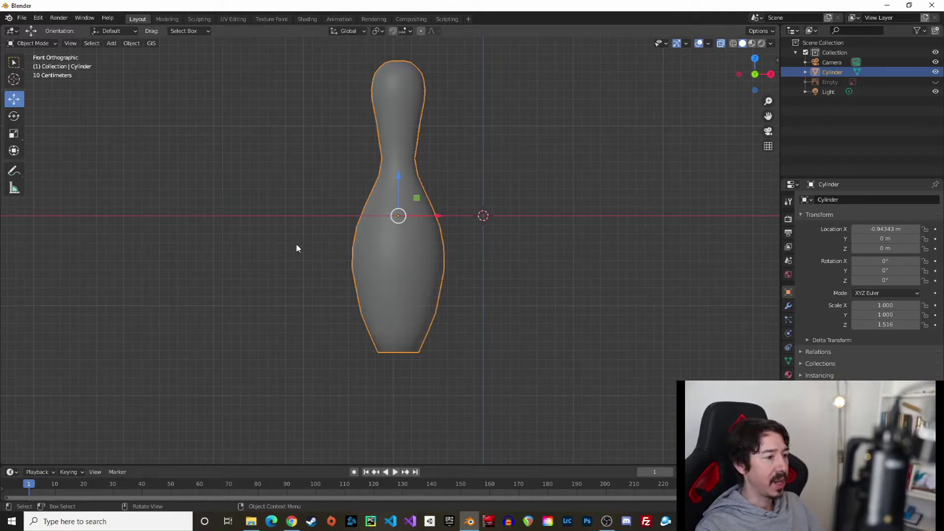
# - Create a new material on the pin and name it "white"
pyautogui.click(788, 374)
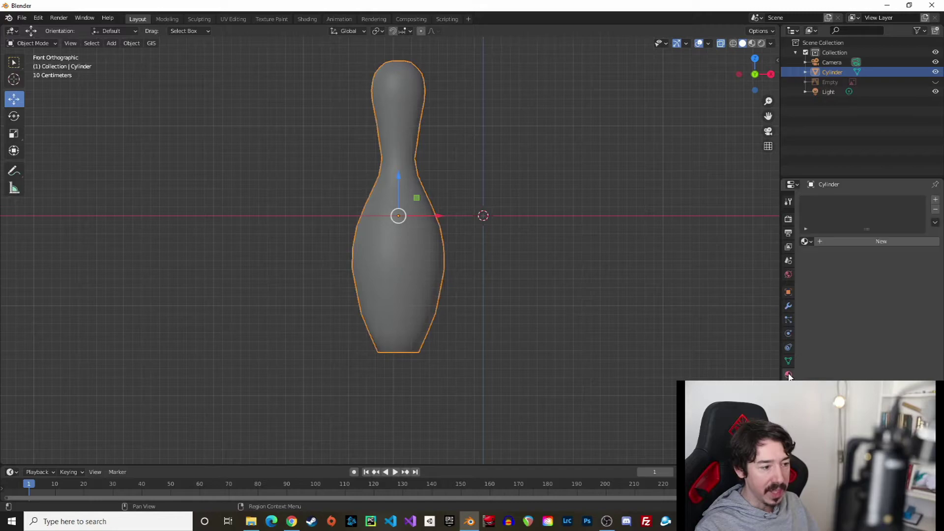
pyautogui.click(853, 242)
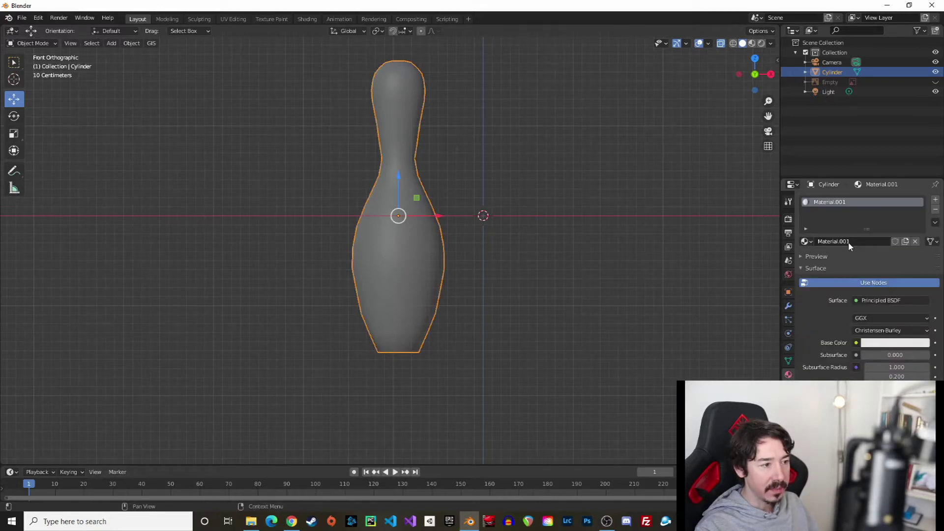
pyautogui.click(848, 243)
pyautogui.write('wh')
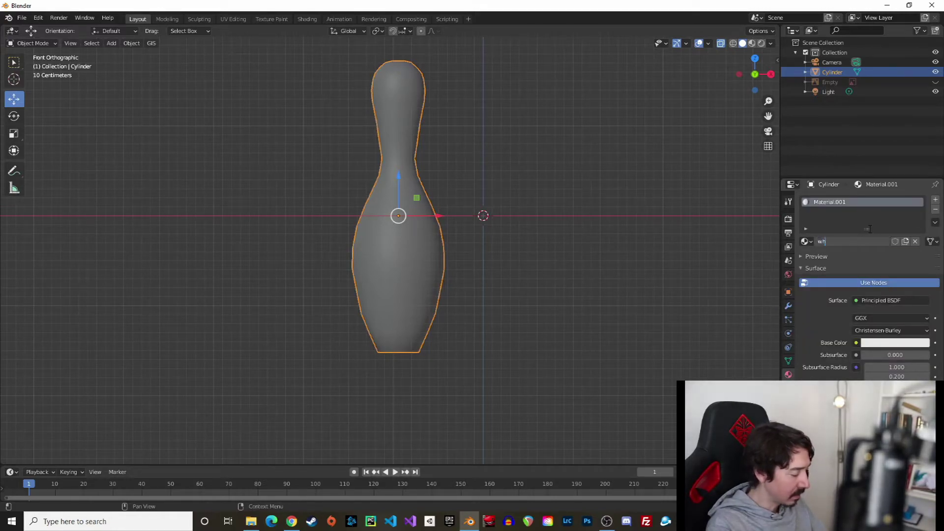
pyautogui.write('ite')
pyautogui.press('Return')
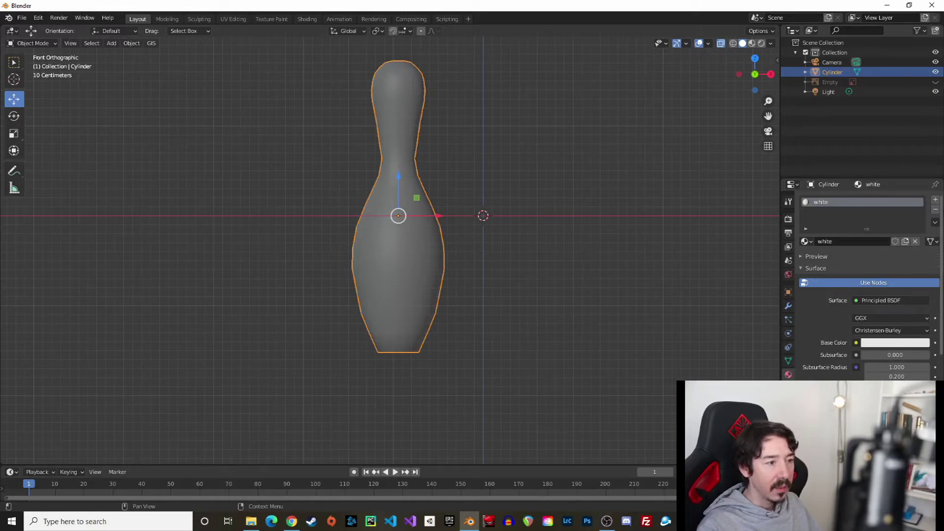
# - Add a second material slot to the pin with a new material named "red"
pyautogui.click(934, 201)
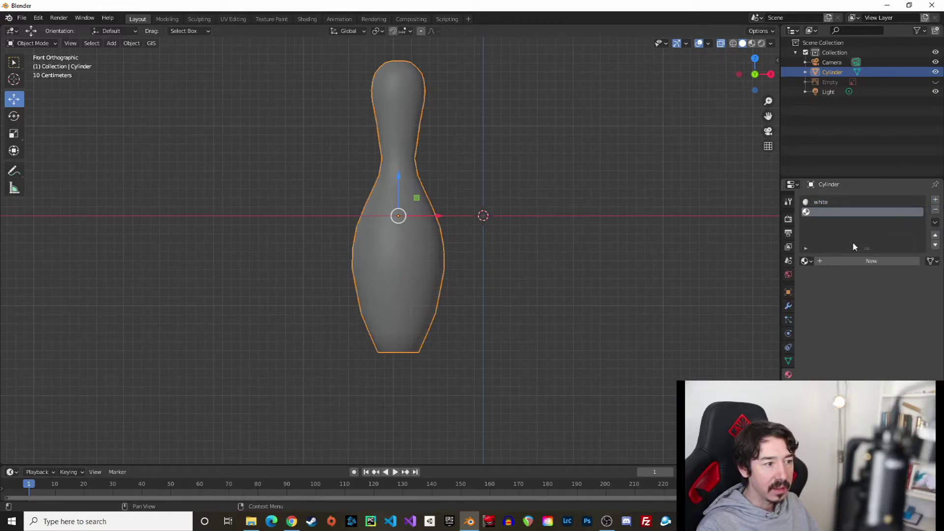
pyautogui.click(848, 259)
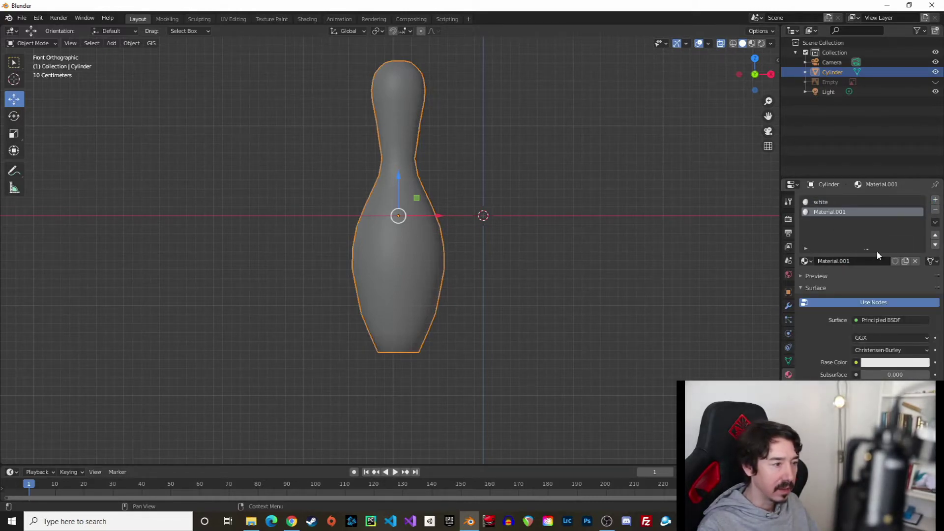
pyautogui.click(857, 259)
pyautogui.write('red')
pyautogui.press('Return')
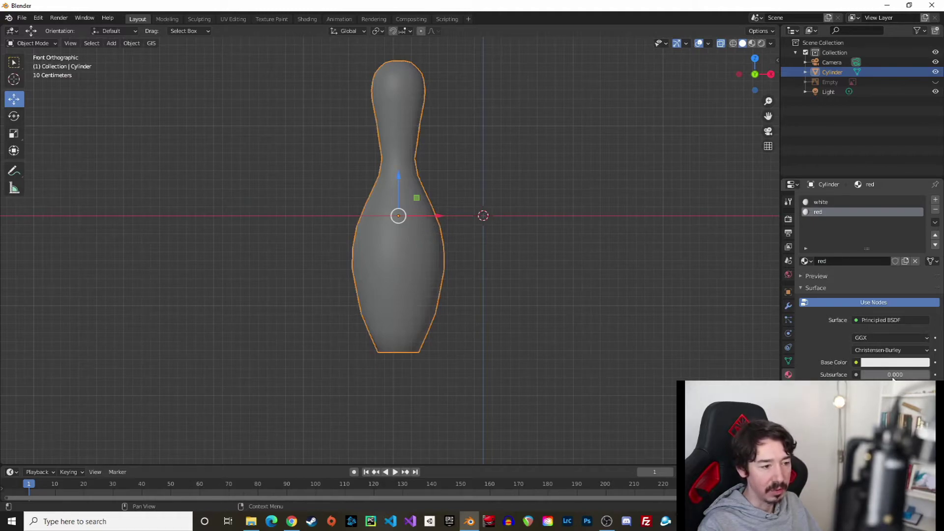
# - Set the red material's base color to pure red with hue, saturation and value all at 1.000
pyautogui.click(884, 364)
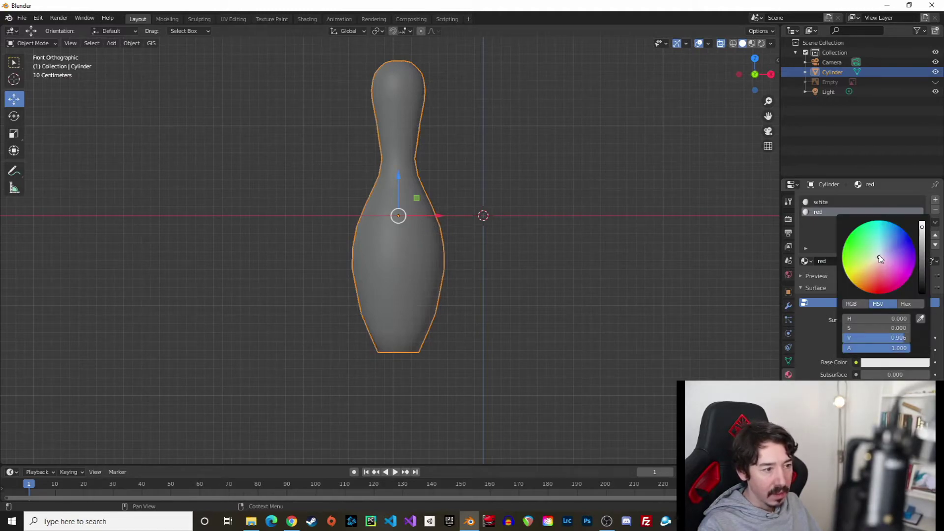
pyautogui.moveTo(881, 259); pyautogui.dragTo(880, 293)
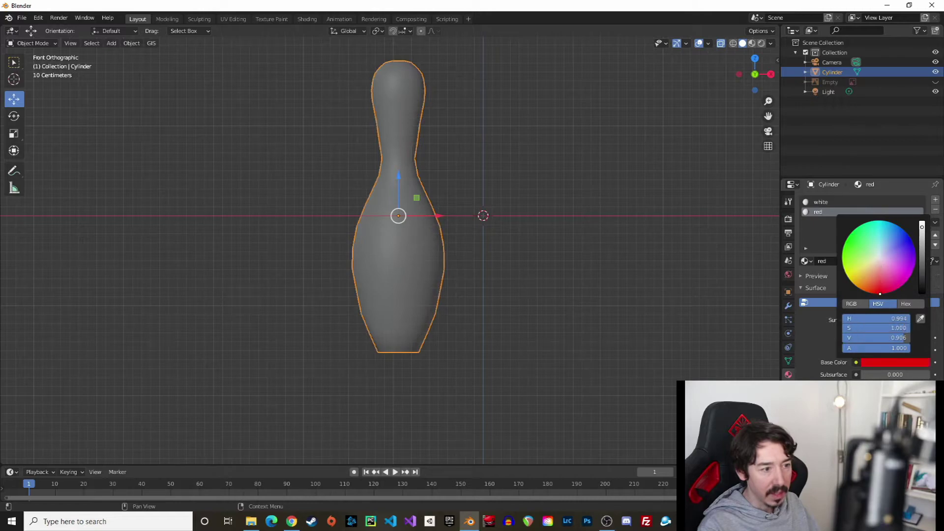
pyautogui.click(903, 338)
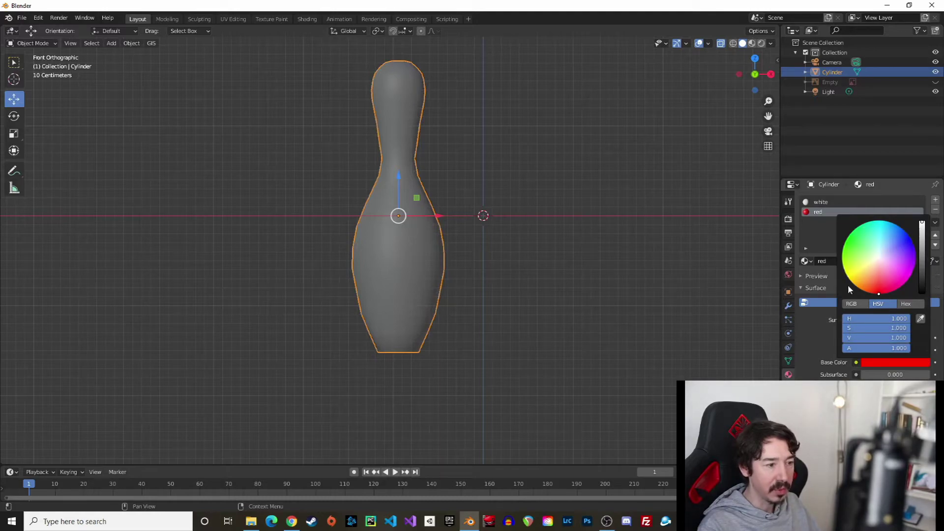
pyautogui.press('Return')
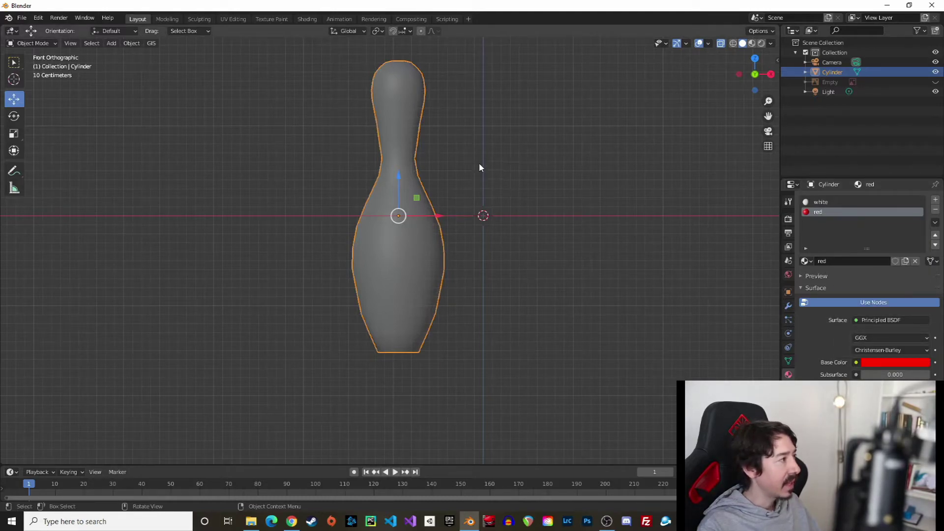
# - Enter Edit Mode on the pin
pyautogui.scroll(3, 476, 177)
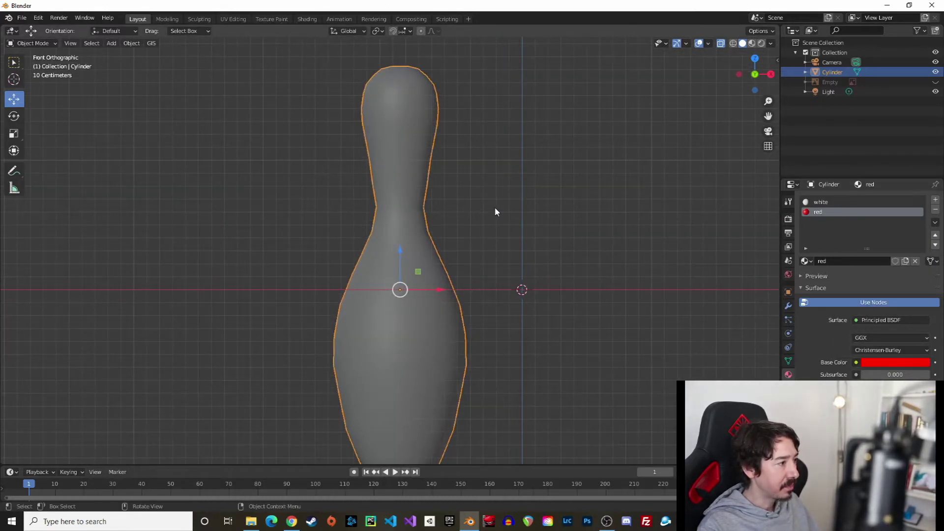
pyautogui.scroll(-3, 505, 175)
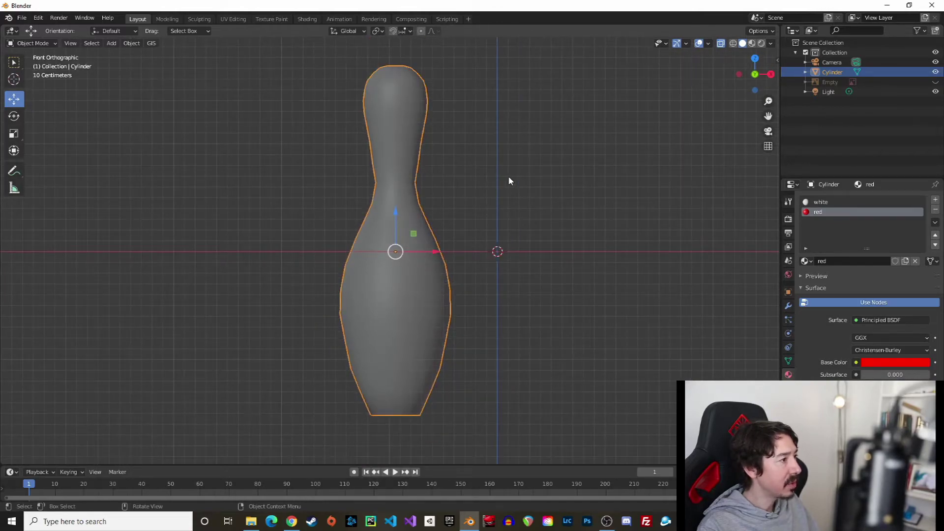
pyautogui.press('Tab')
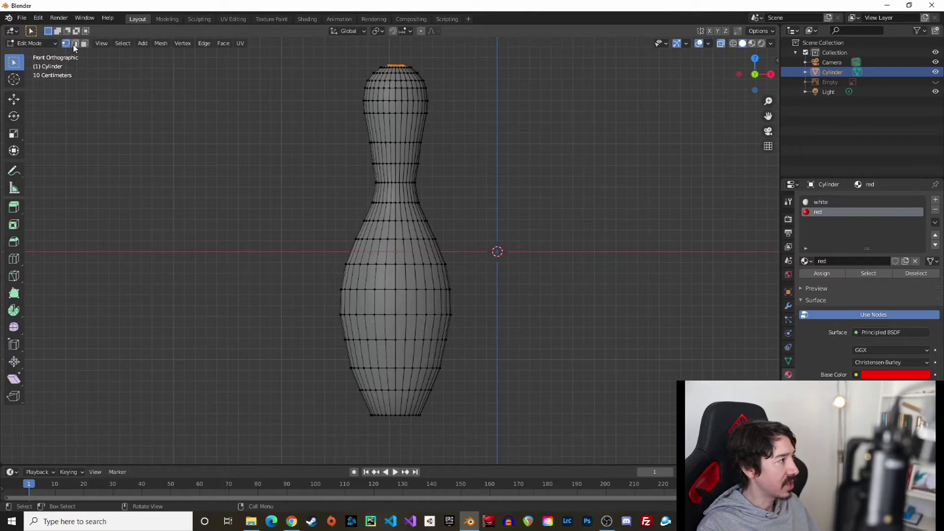
pyautogui.click(397, 201)
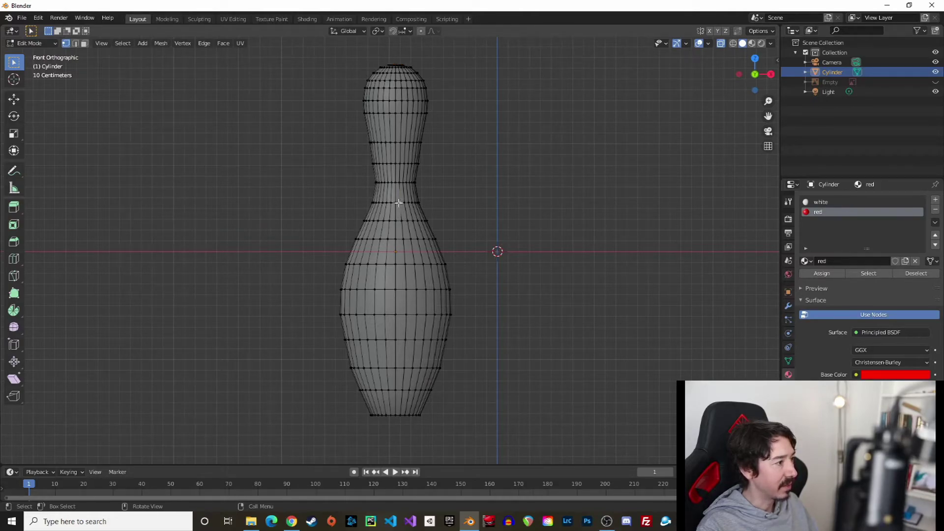
pyautogui.keyDown('alt'); pyautogui.click(372, 201); pyautogui.keyUp('alt')
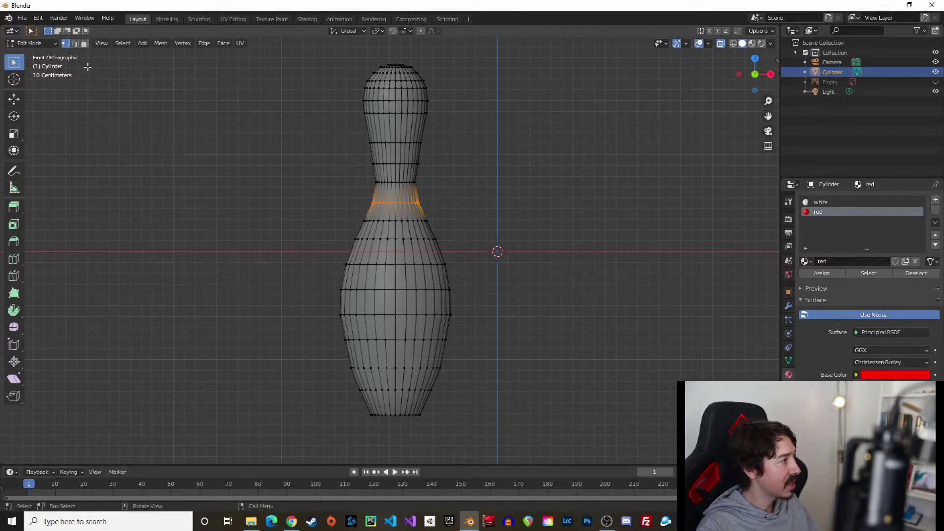
pyautogui.click(75, 44)
pyautogui.hotkey('alt', 'a')
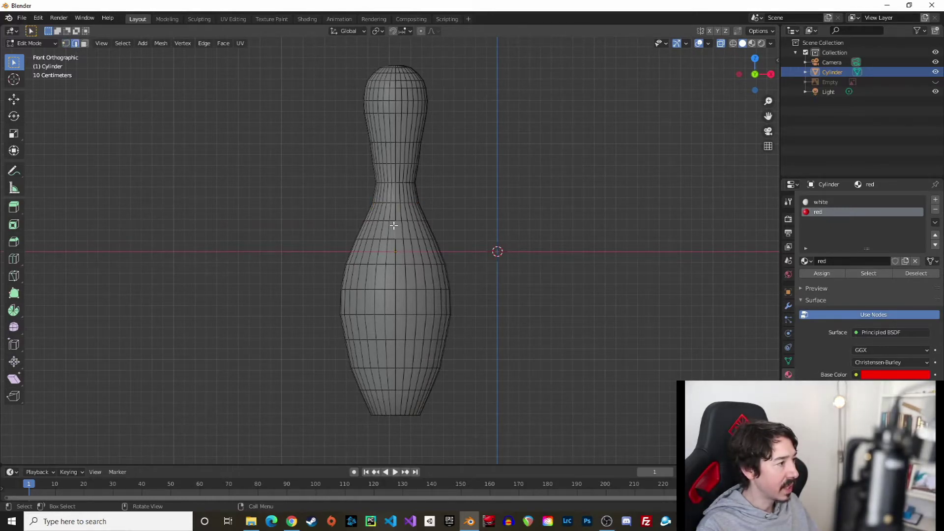
pyautogui.moveTo(327, 233); pyautogui.dragTo(491, 249)
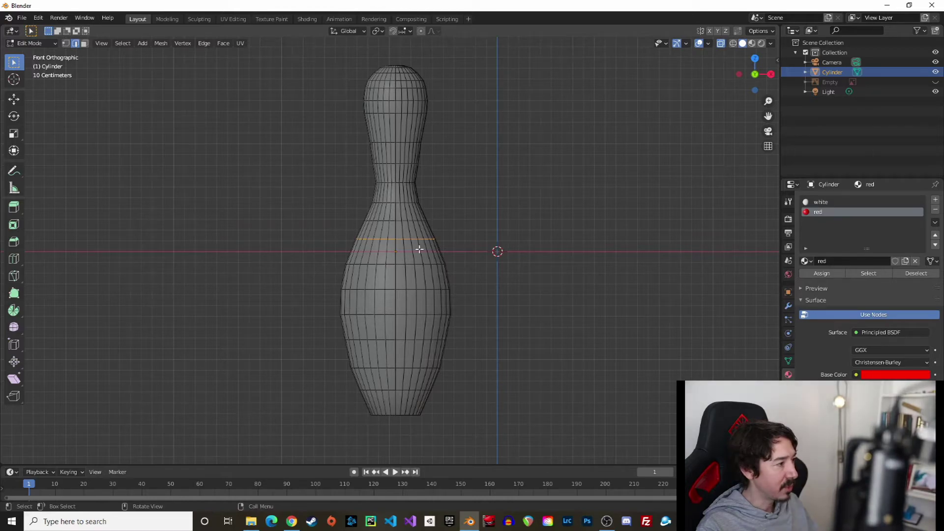
# - Assign the red material to the two neck face bands marked on the reference image, leaving the band between them out
pyautogui.click(84, 45)
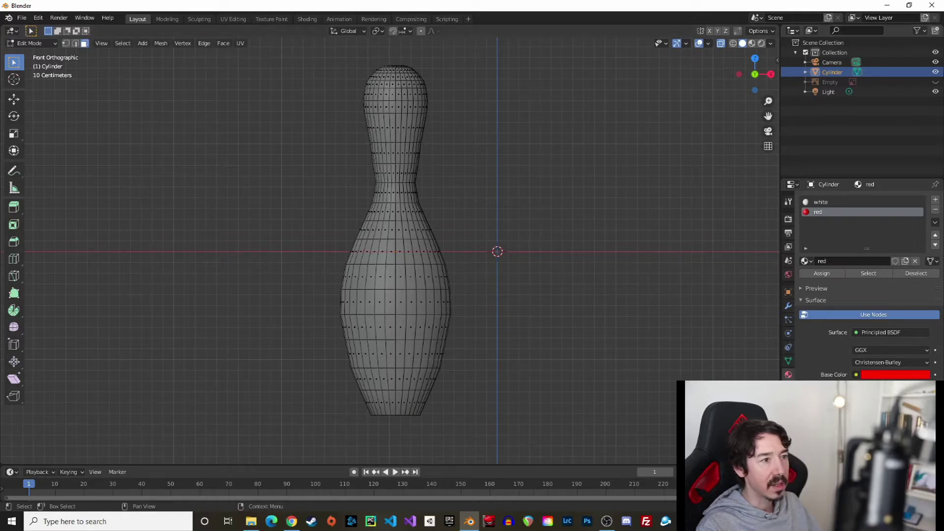
pyautogui.click(936, 82)
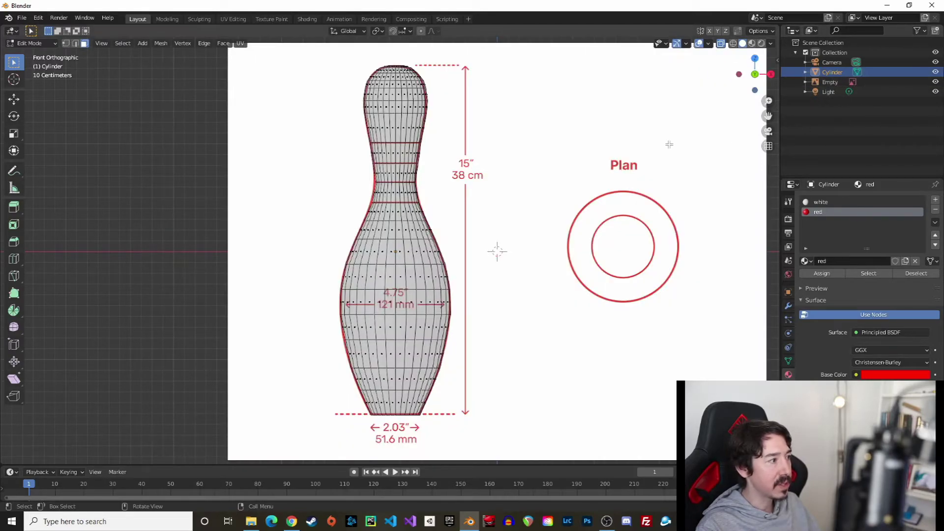
pyautogui.scroll(2, 696, 143)
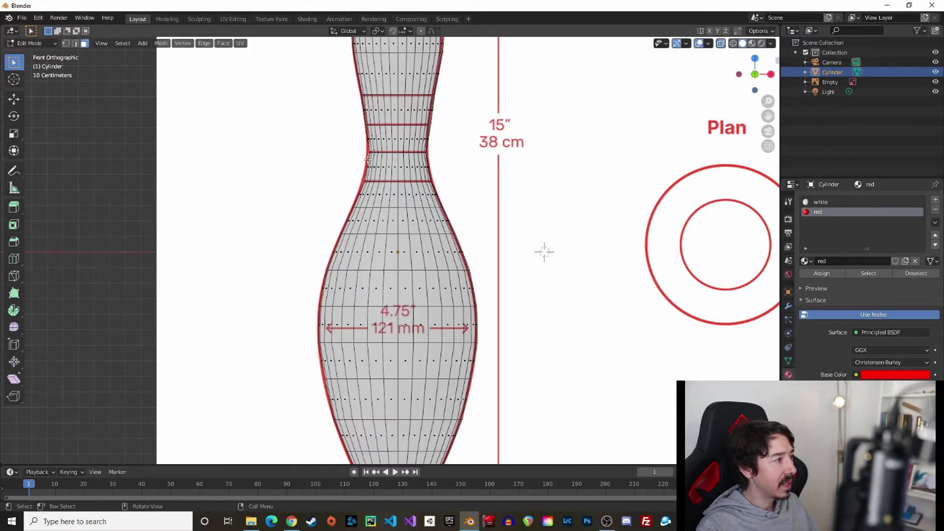
pyautogui.moveTo(355, 161); pyautogui.dragTo(479, 175)
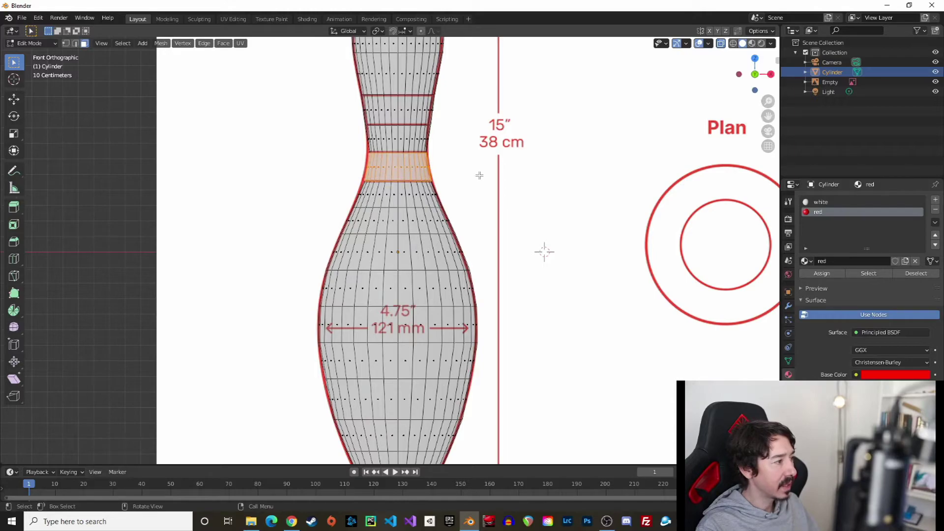
pyautogui.keyDown('shift'); pyautogui.moveTo(343, 103); pyautogui.dragTo(464, 122); pyautogui.keyUp('shift')
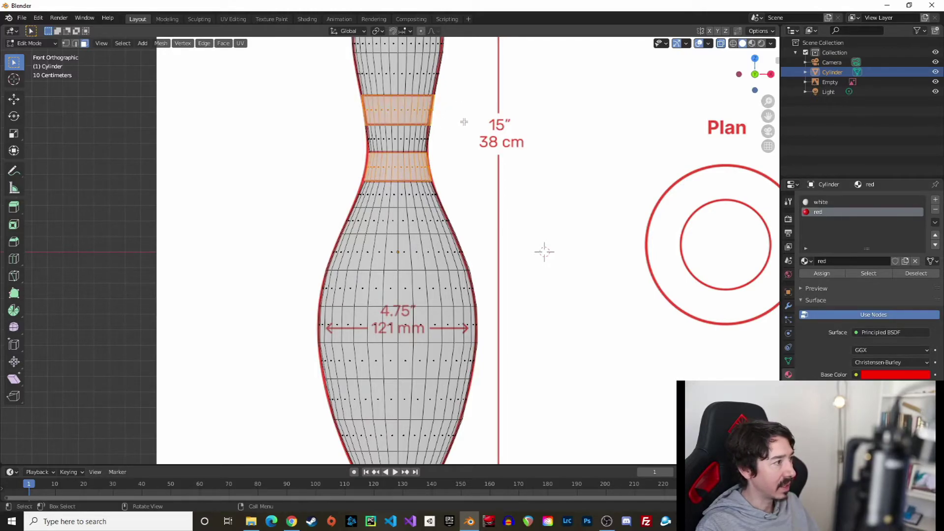
pyautogui.click(820, 273)
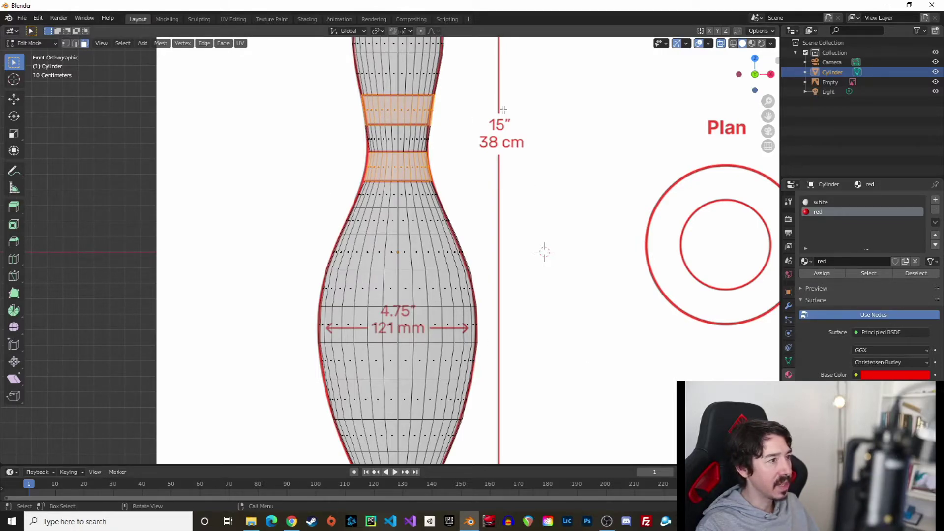
# - Show the pin in Material Preview shading in Object Mode and hide the reference image
pyautogui.click(751, 44)
pyautogui.scroll(-4, 575, 132)
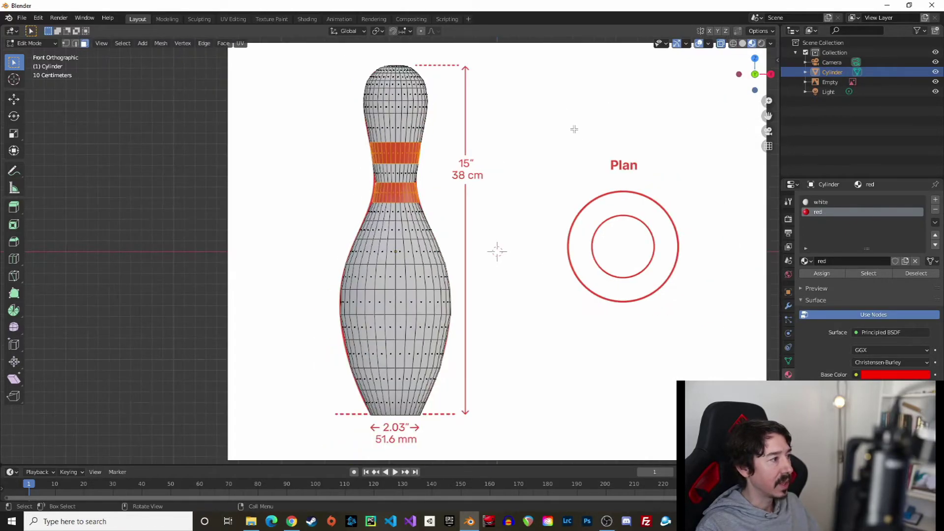
pyautogui.press('Tab')
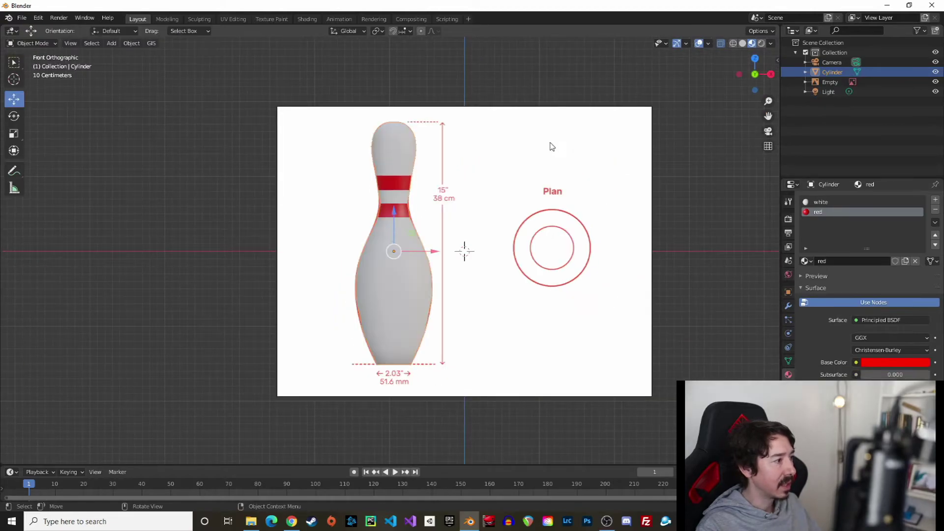
pyautogui.click(936, 82)
pyautogui.moveTo(618, 152); pyautogui.dragTo(573, 173, button='middle')
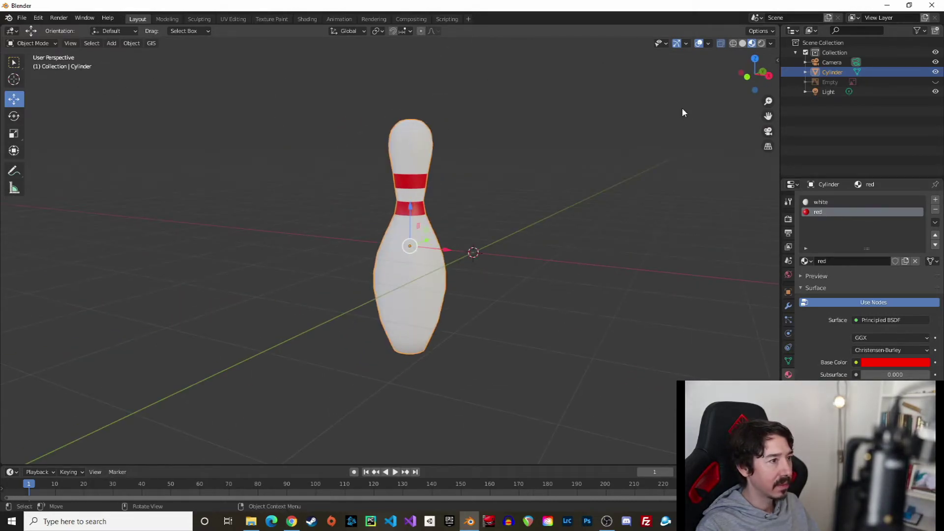
# - Set the pin's X rotation to -90°
pyautogui.click(746, 75)
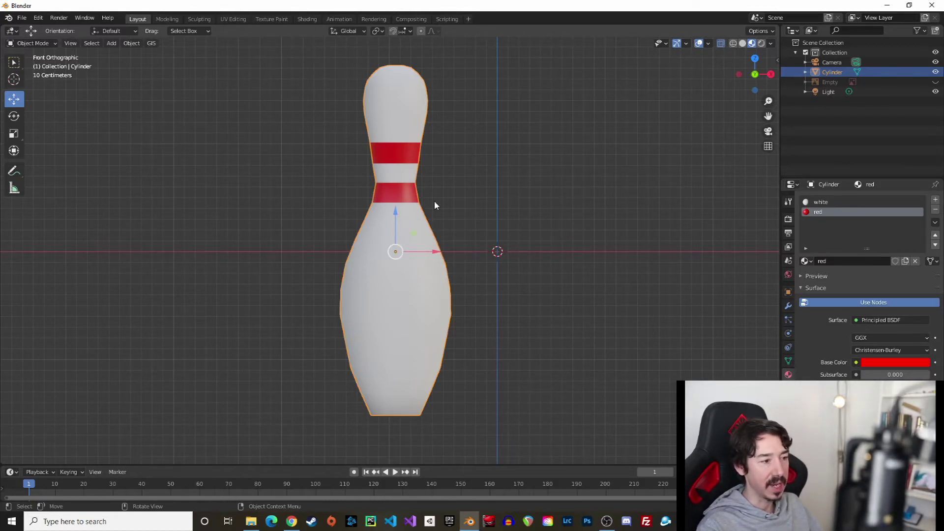
pyautogui.click(788, 292)
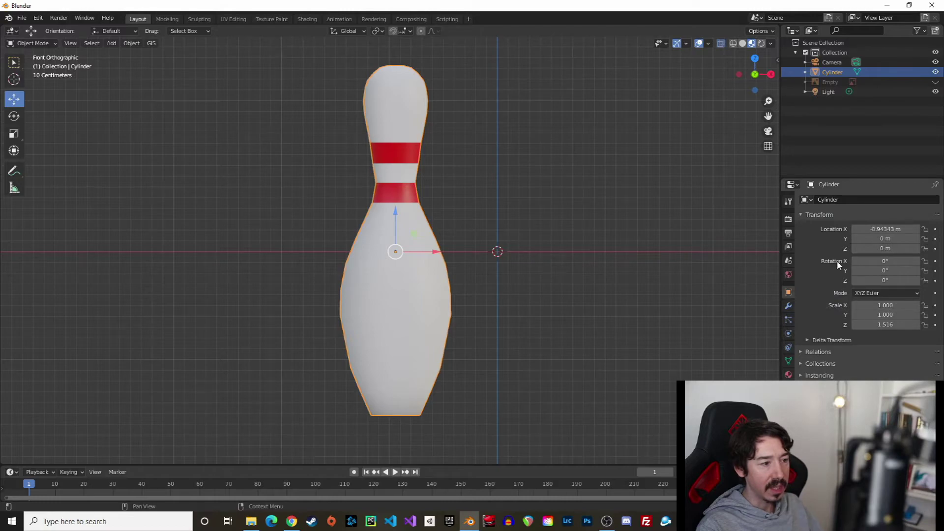
pyautogui.click(882, 262)
pyautogui.write('-90')
pyautogui.press('Return')
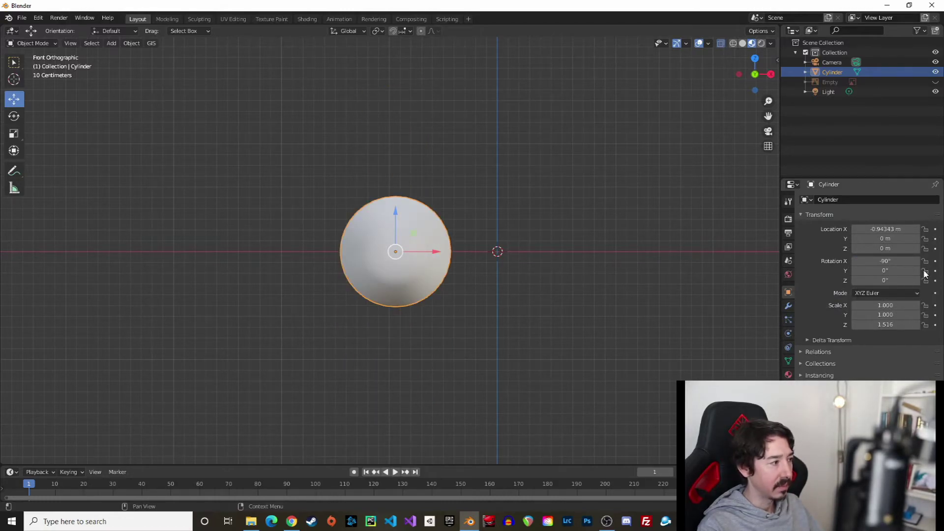
# - Apply all transforms to the rotated pin
pyautogui.moveTo(554, 185); pyautogui.dragTo(511, 231, button='middle')
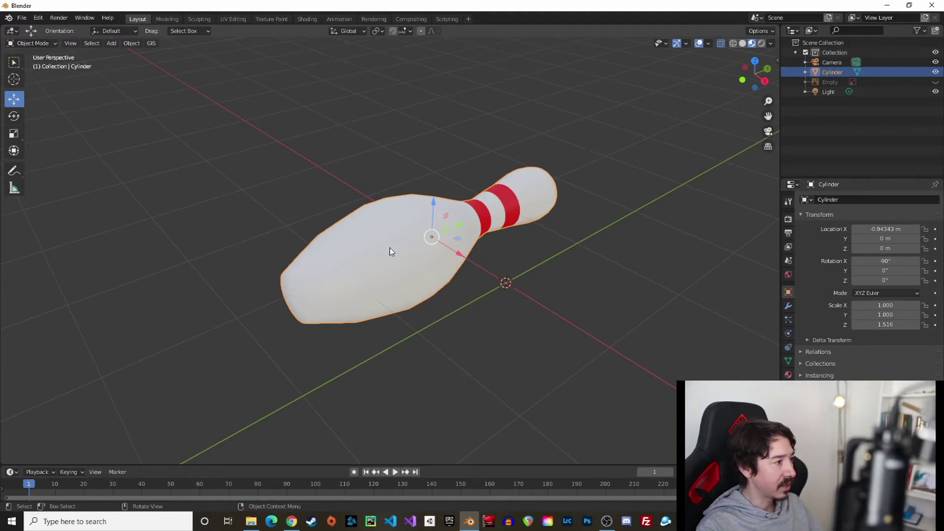
pyautogui.hotkey('ctrl', 'a')
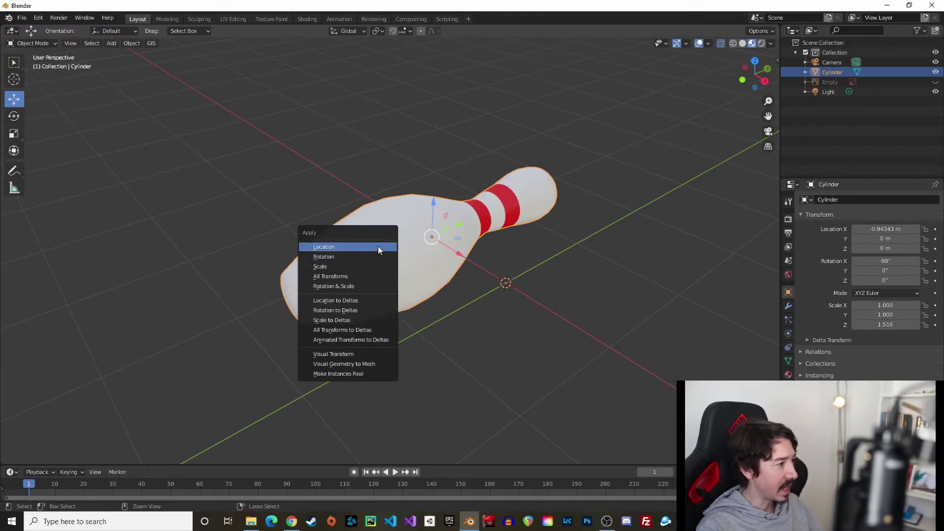
pyautogui.click(337, 276)
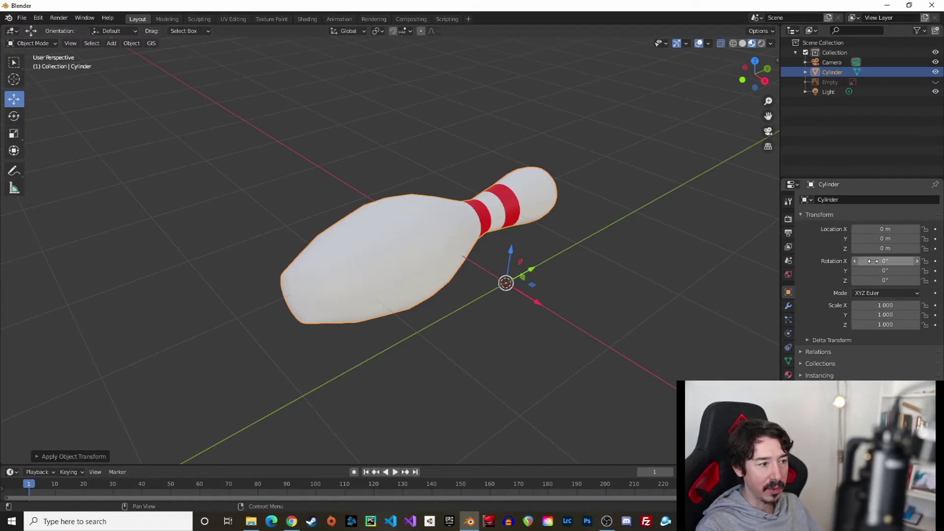
pyautogui.moveTo(301, 141); pyautogui.dragTo(355, 170, button='middle')
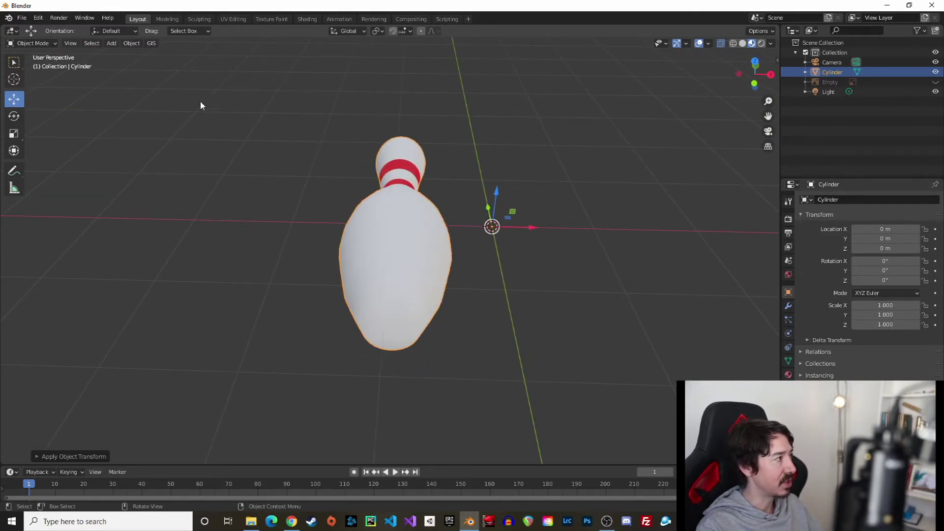
# - Save the Blender file as Pin.blend in the Unity project's Assets\Prefabs folder
pyautogui.click(26, 18)
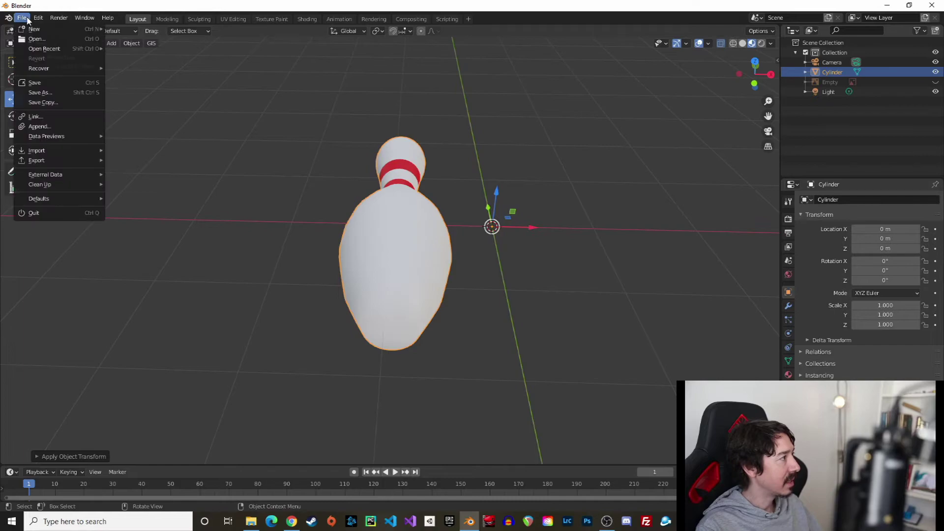
pyautogui.click(40, 92)
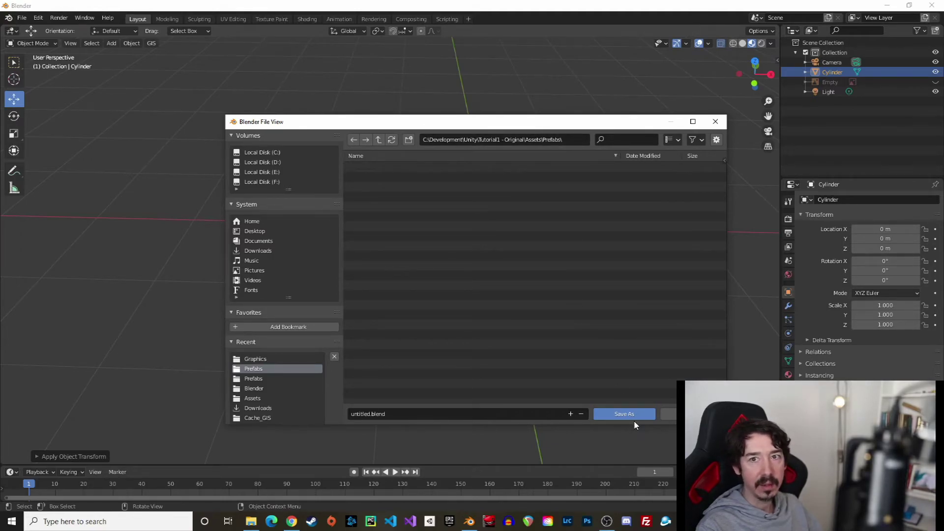
pyautogui.click(385, 414)
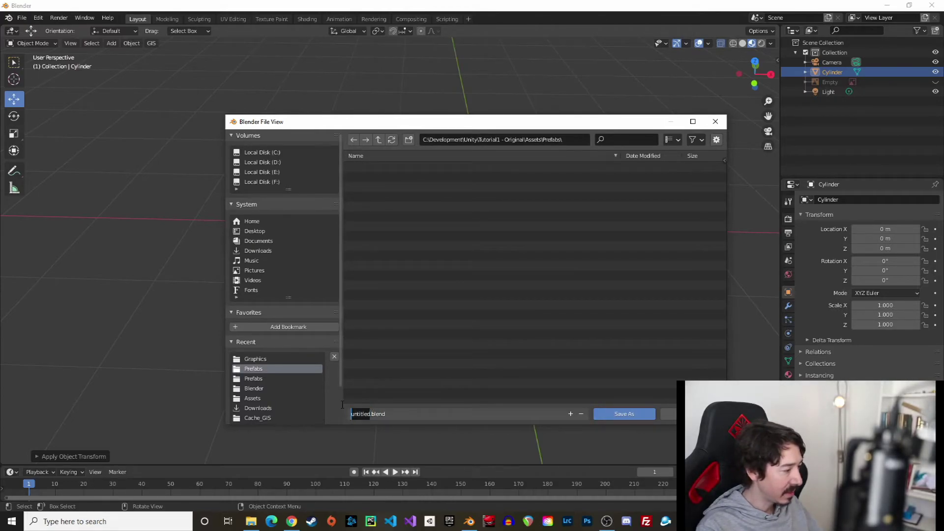
pyautogui.write('Pin')
pyautogui.click(618, 414)
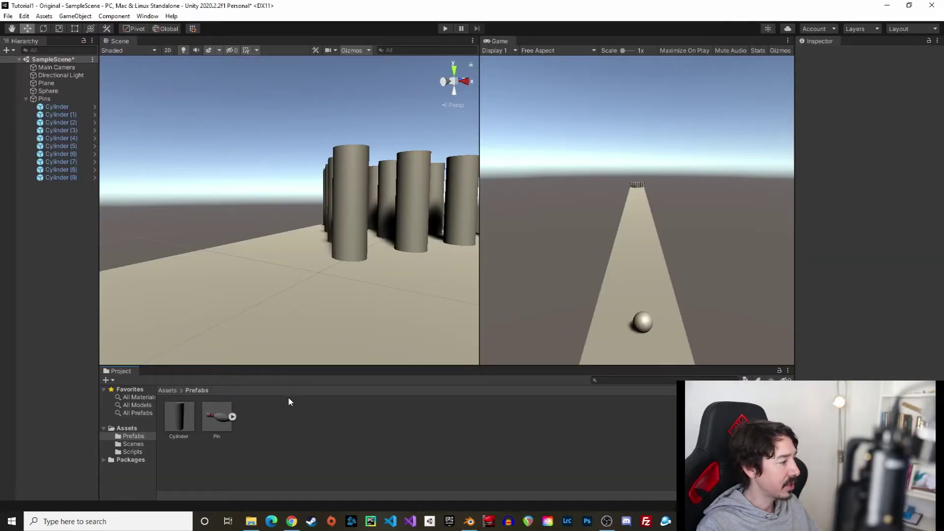
# - Place the Pin model in the scene beside the lane, at about X -5.13, Y -0.46, Z 10.46
pyautogui.click(222, 418)
pyautogui.scroll(-5, 295, 274)
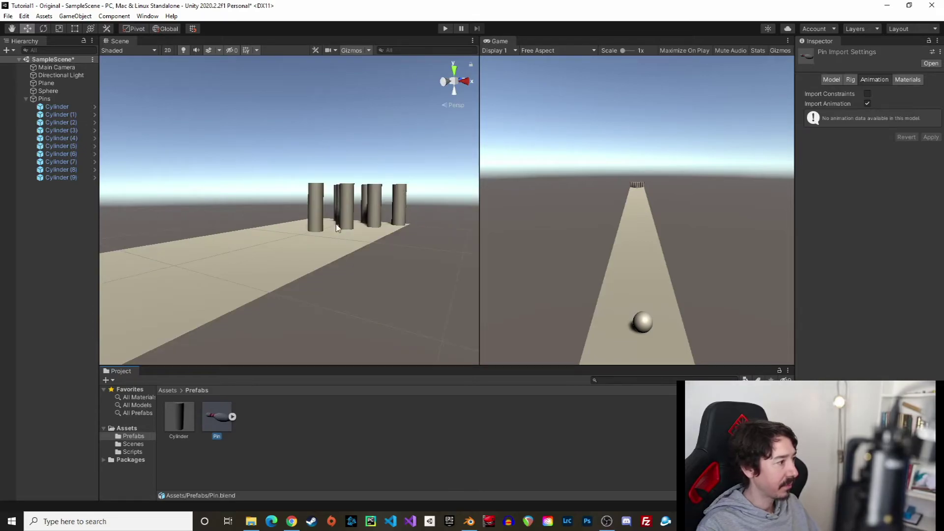
pyautogui.moveTo(232, 408); pyautogui.dragTo(195, 215)
pyautogui.scroll(-3, 225, 104)
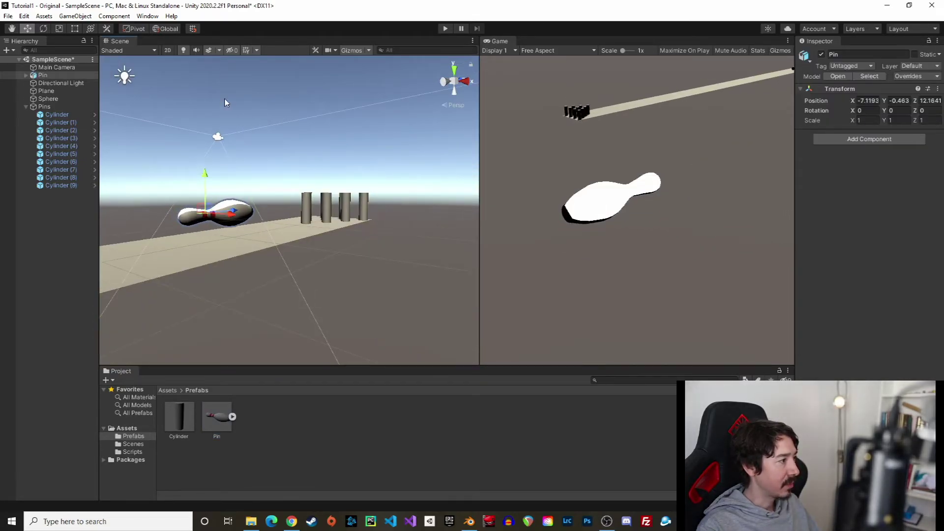
pyautogui.keyDown('alt'); pyautogui.moveTo(219, 81); pyautogui.dragTo(266, 108); pyautogui.keyUp('alt')
pyautogui.moveTo(273, 255)
pyautogui.mouseDown()
pyautogui.moveTo(309, 255)
pyautogui.moveTo(272, 270)
pyautogui.mouseUp()
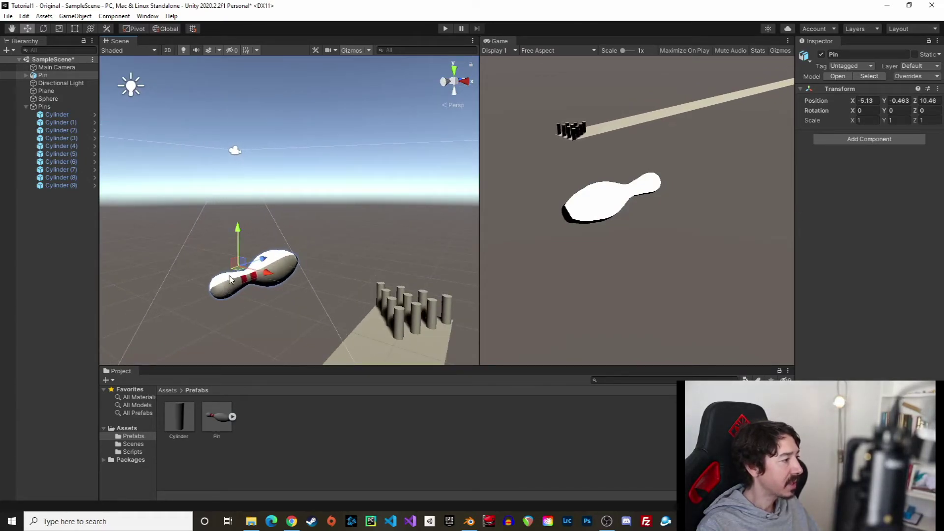
# - Try to remove the Light from the Pin instance in the scene, and unpack the instance completely
pyautogui.click(26, 76)
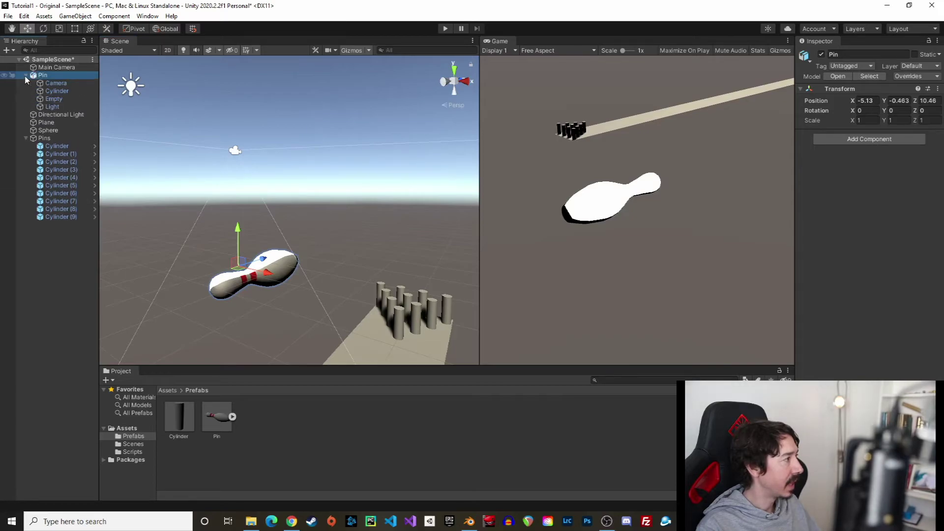
pyautogui.moveTo(57, 109); pyautogui.dragTo(63, 96)
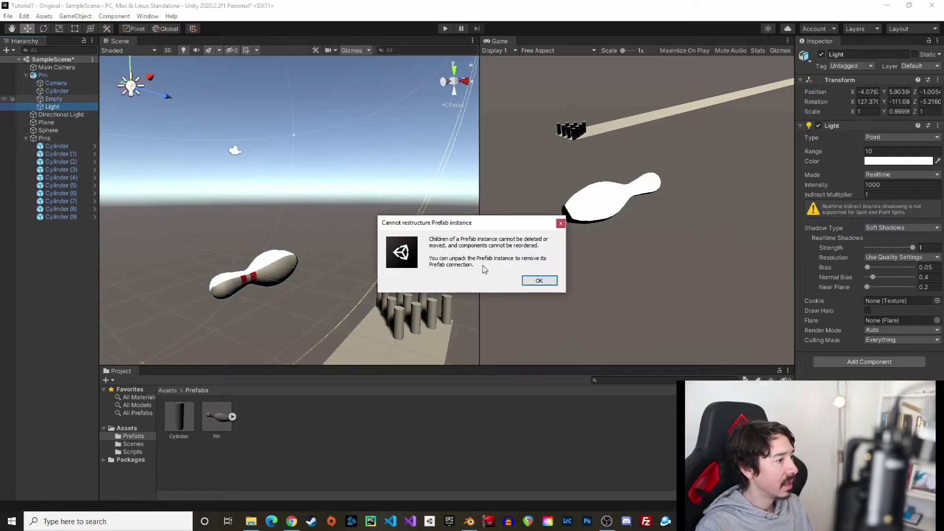
pyautogui.click(539, 280)
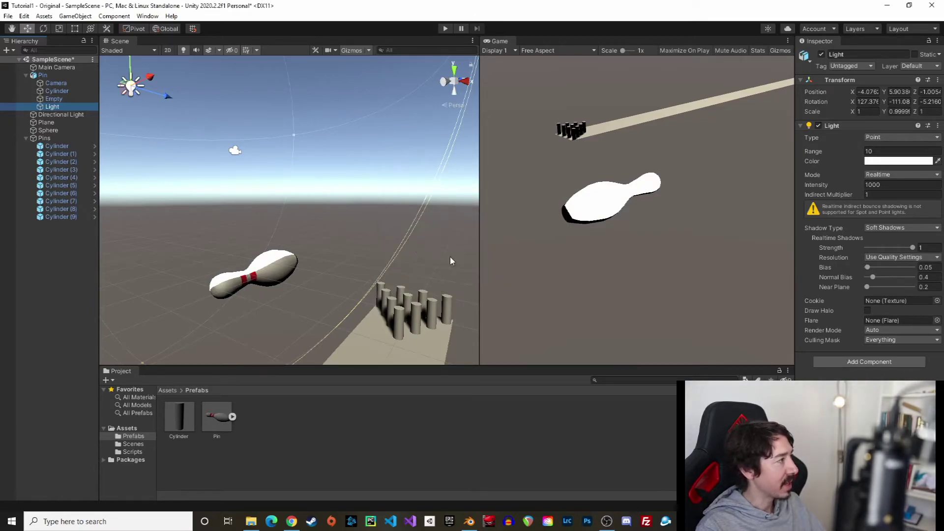
pyautogui.rightClick(43, 75)
pyautogui.moveTo(98, 193)
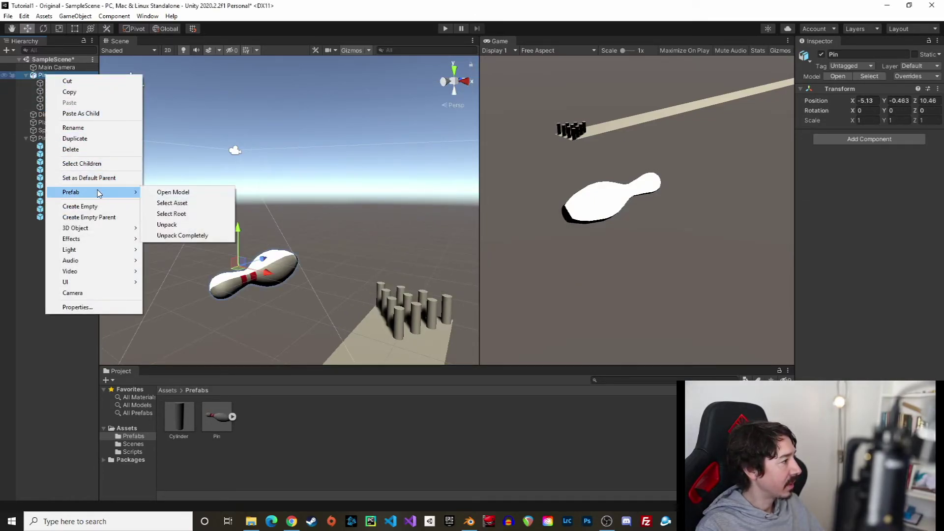
pyautogui.click(185, 236)
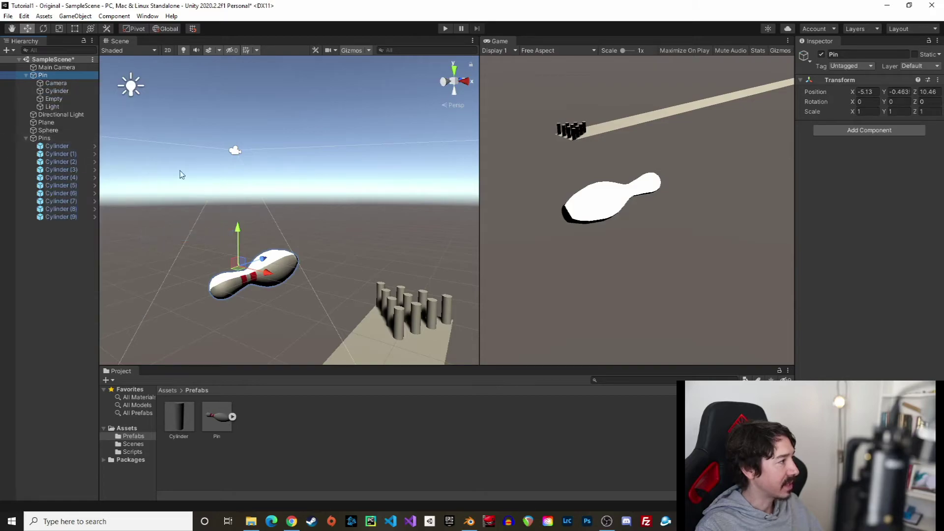
# - Delete the Light, Camera and Empty objects inside the unpacked Pin
pyautogui.click(56, 107)
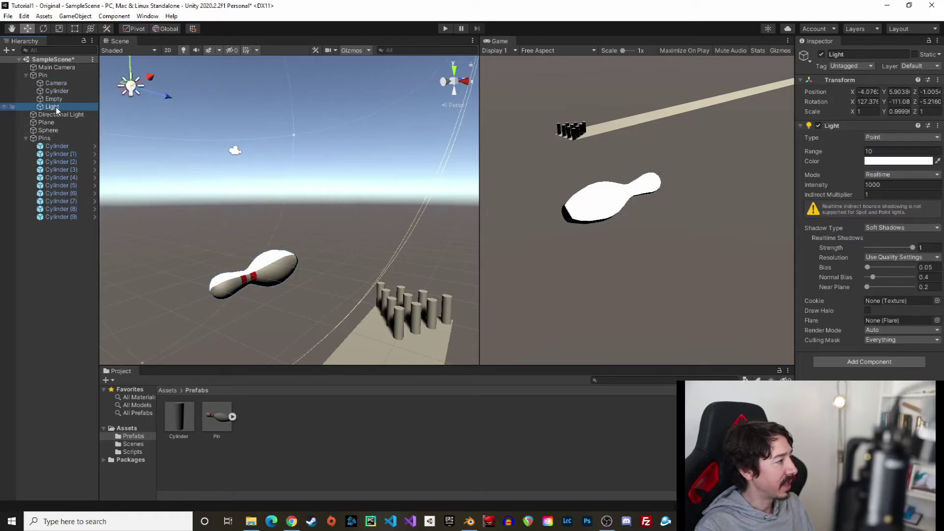
pyautogui.press('Delete')
pyautogui.click(56, 83)
pyautogui.press('Delete')
pyautogui.click(61, 90)
pyautogui.press('Delete')
# - Move the pin's Cylinder mesh out to the scene root and delete its former Pin parent
pyautogui.moveTo(58, 84); pyautogui.dragTo(45, 273)
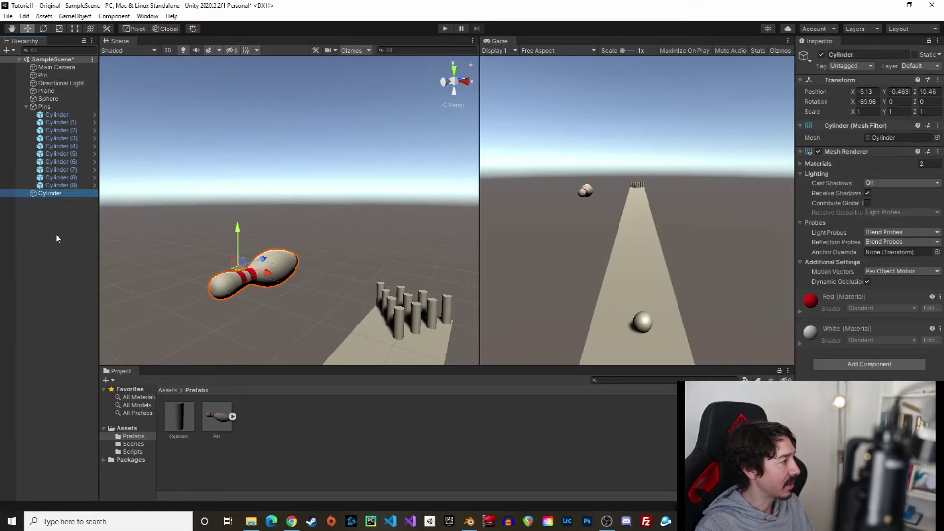
pyautogui.click(49, 76)
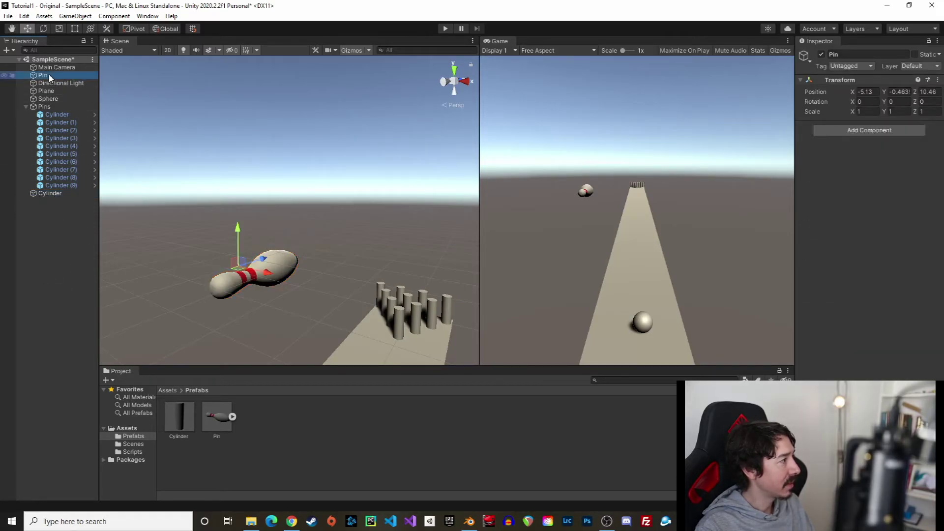
pyautogui.press('Delete')
# - Stand the pin upright with X rotation 0 and move it onto the lane near the cylinders, at about X -0.82, Y 1.6, Z 7.93
pyautogui.click(56, 185)
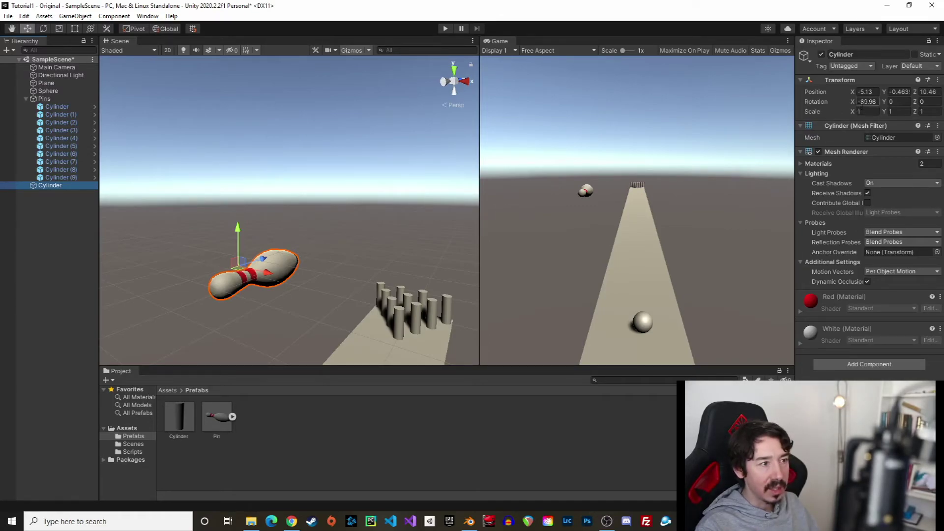
pyautogui.click(866, 101)
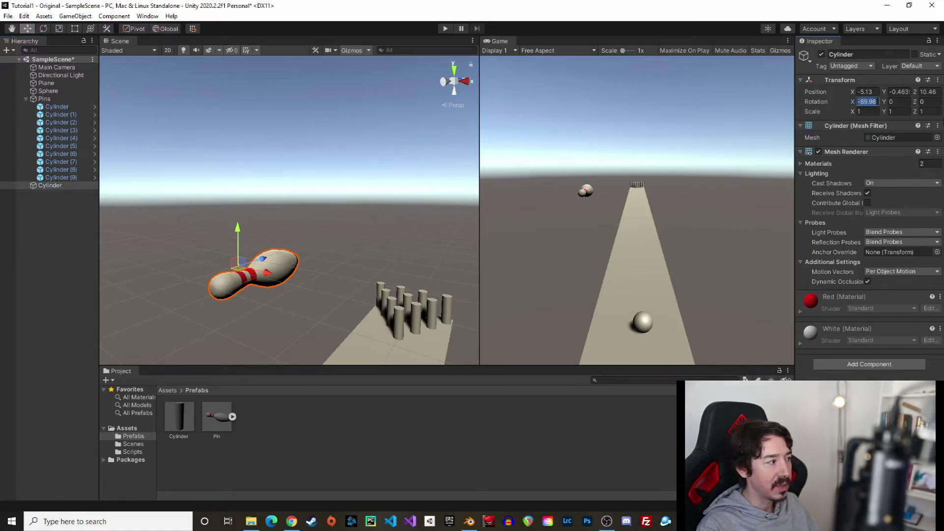
pyautogui.write('0')
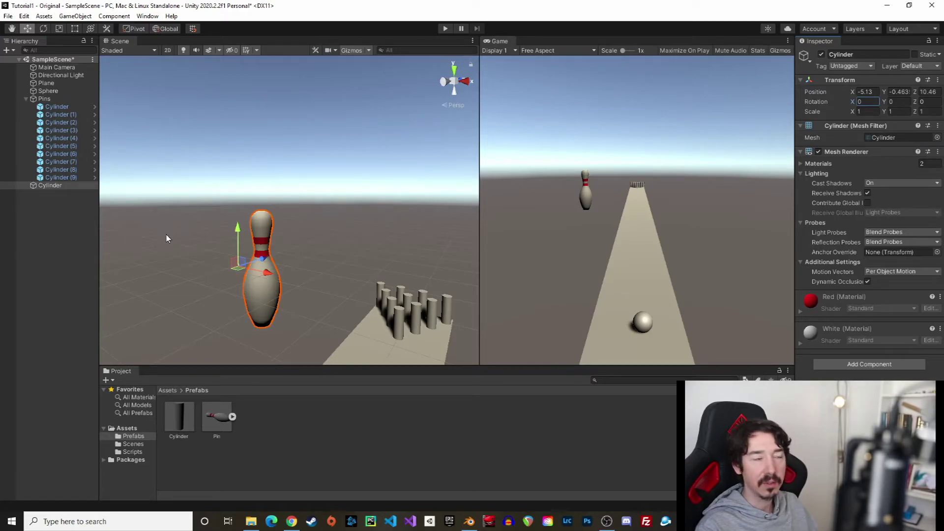
pyautogui.moveTo(239, 243); pyautogui.dragTo(239, 222)
pyautogui.moveTo(268, 252); pyautogui.dragTo(345, 291)
pyautogui.scroll(-2, 337, 308)
pyautogui.moveTo(317, 249); pyautogui.dragTo(316, 180)
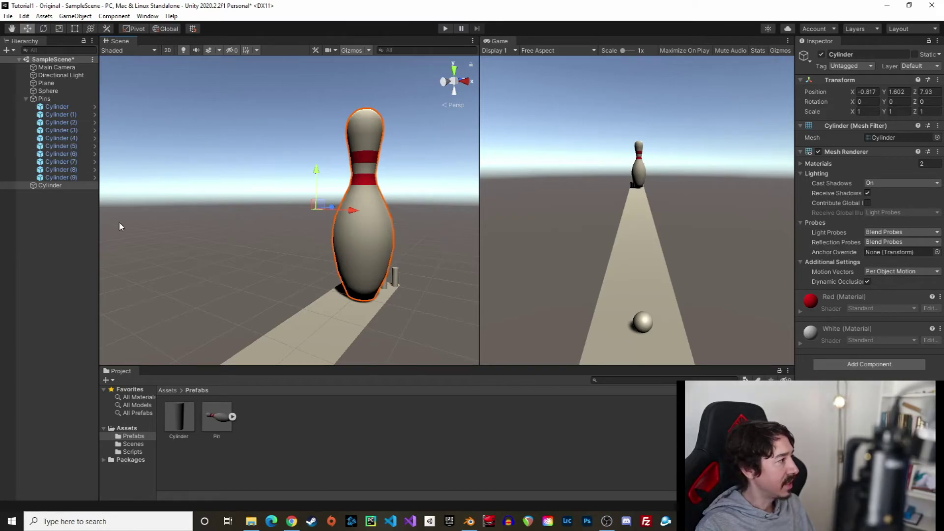
# - Delete the pin from the scene and the Pin model from the Prefabs folder
pyautogui.click(72, 185)
pyautogui.press('Delete')
pyautogui.click(223, 426)
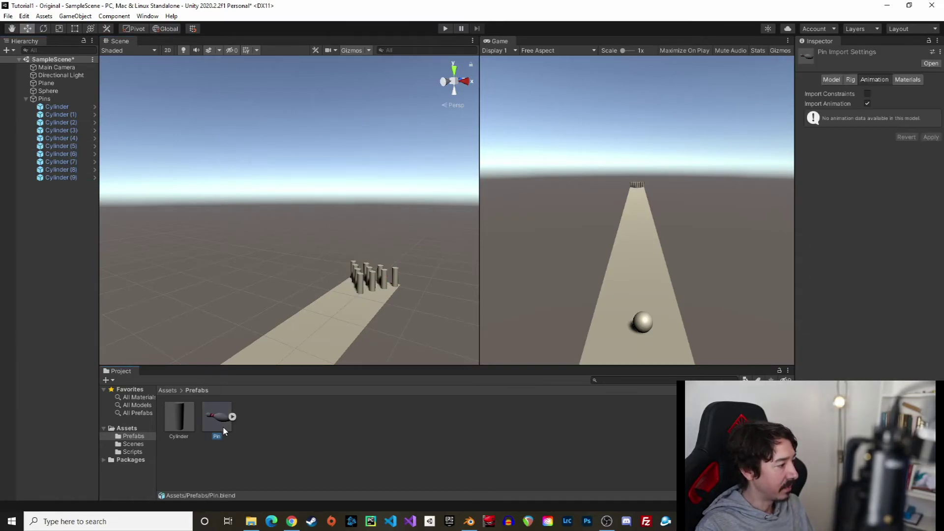
pyautogui.press('Delete')
pyautogui.click(491, 283)
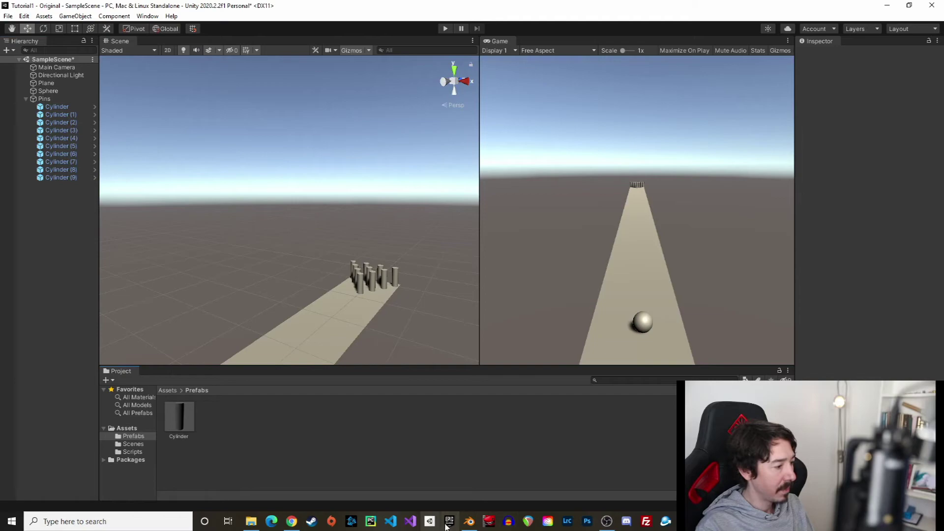
# - Switch to Blender and compare the pin's dimensions with the height marked on the reference image, leaving the image hidden
pyautogui.click(469, 521)
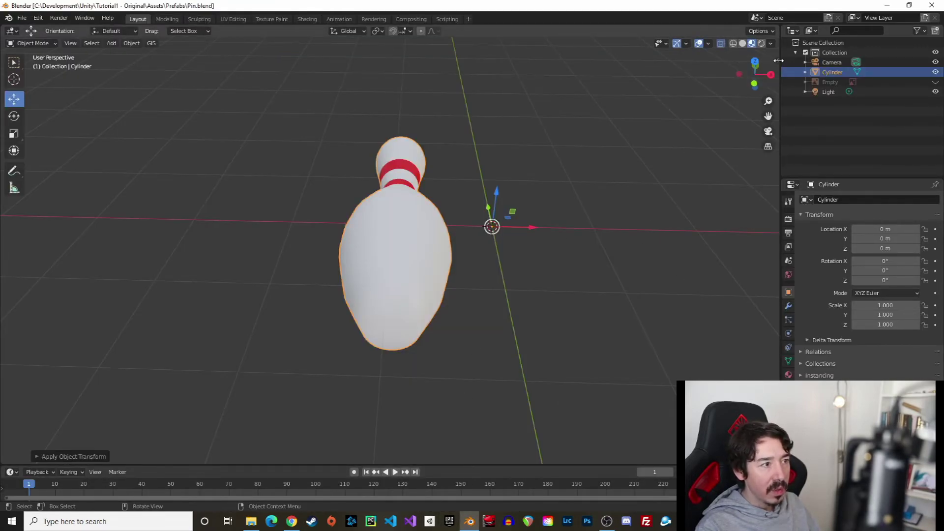
pyautogui.moveTo(776, 58); pyautogui.dragTo(684, 59)
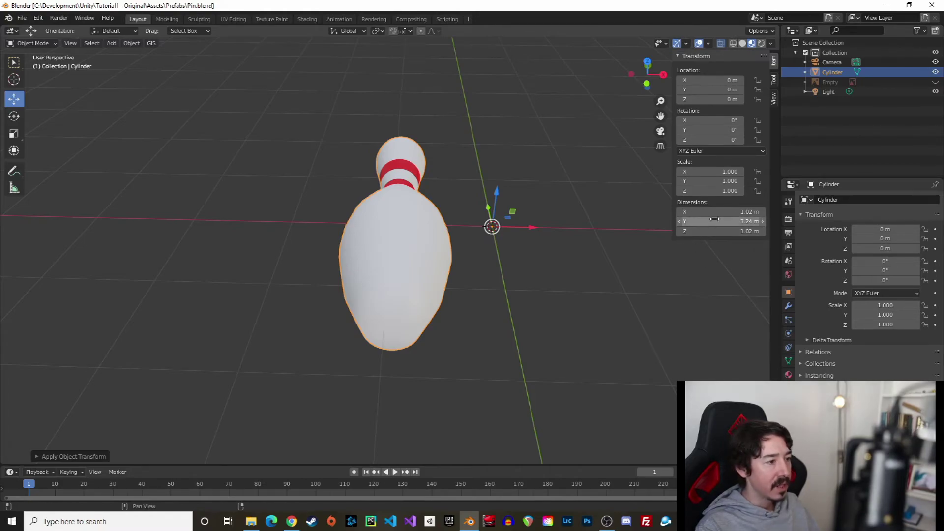
pyautogui.click(935, 82)
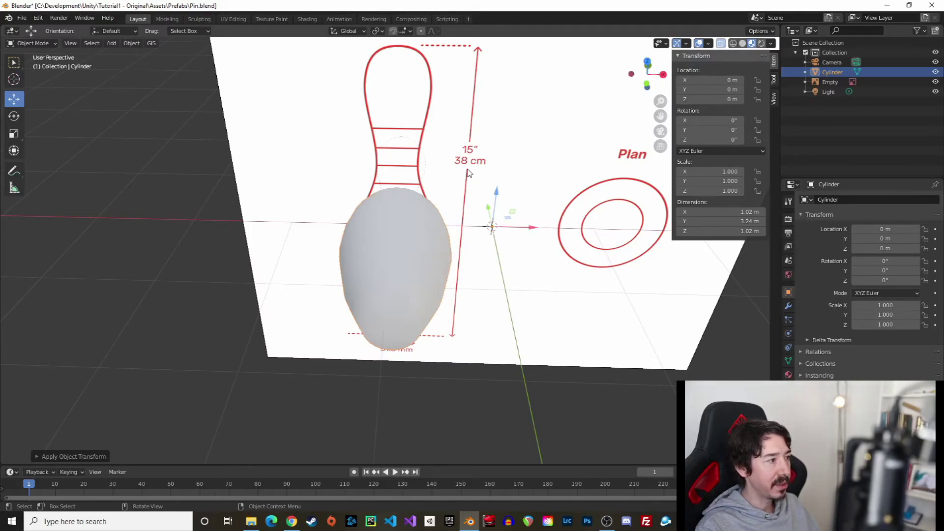
pyautogui.click(935, 81)
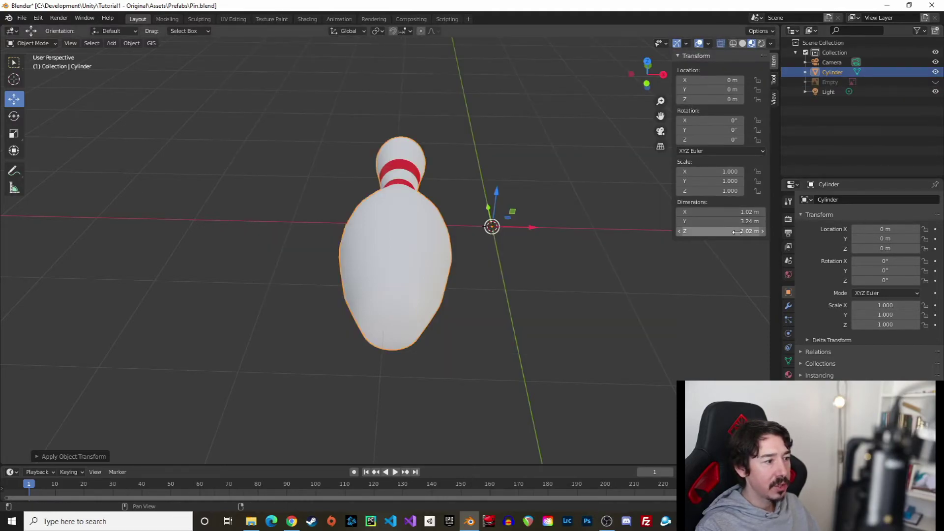
# - Try setting only the pin's Y dimension to 0.38 m, inspect the shape and undo the change
pyautogui.click(720, 221)
pyautogui.write('0.38')
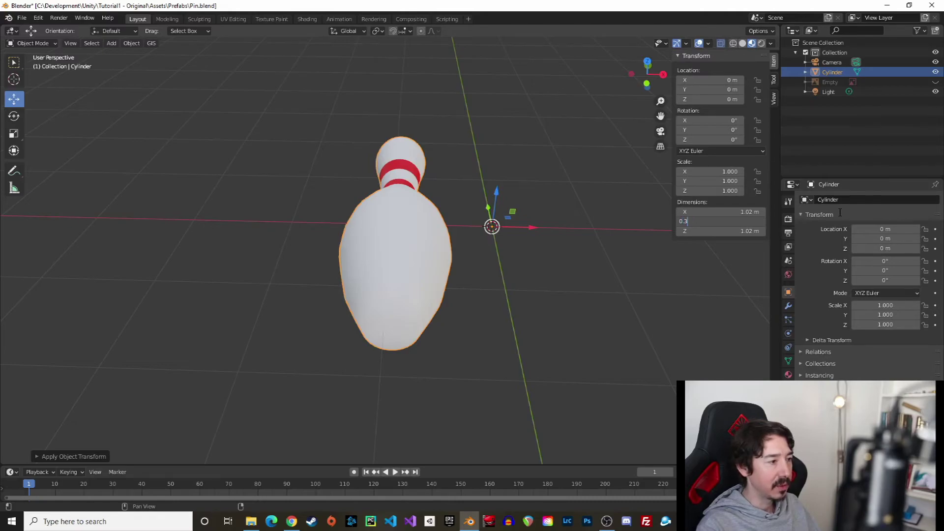
pyautogui.press('Return')
pyautogui.moveTo(495, 114); pyautogui.dragTo(388, 219, button='middle')
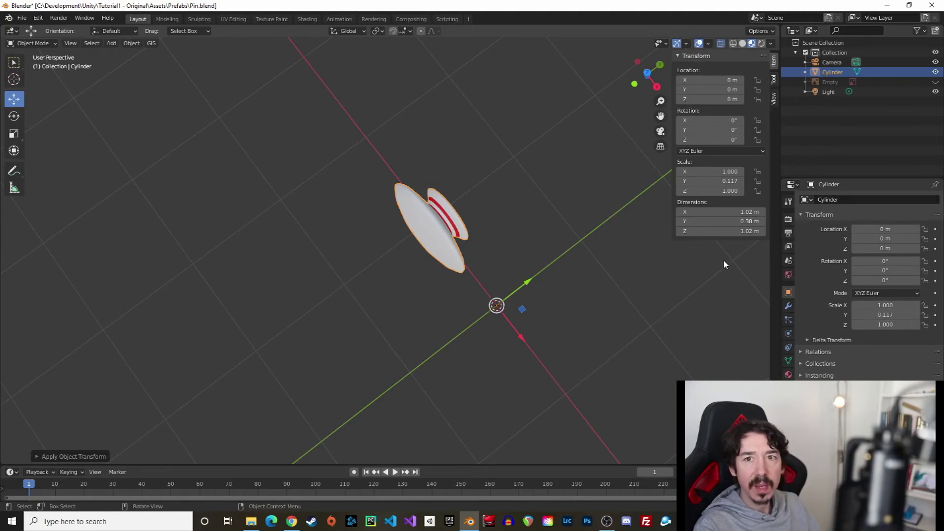
pyautogui.hotkey('ctrl', 'z')
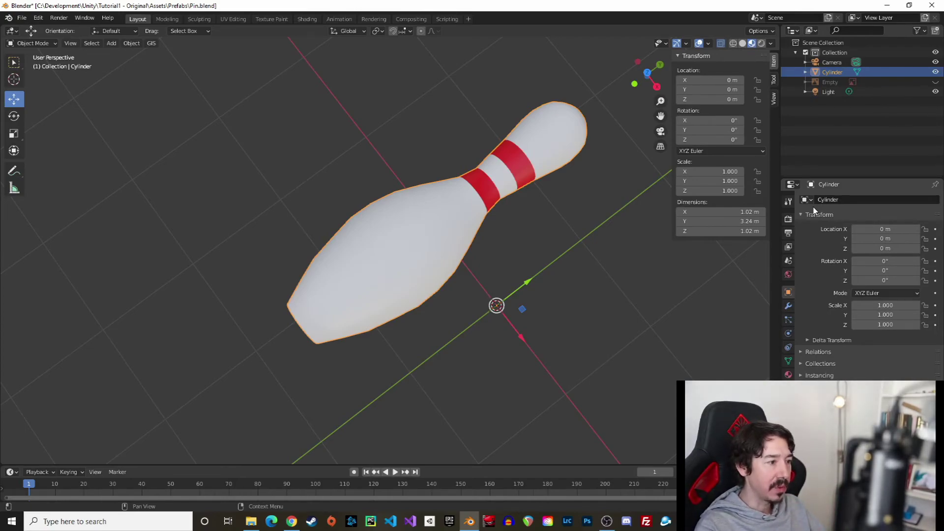
# - Try dividing the pin's Y dimension by 0.38, and undo the result
pyautogui.click(749, 222)
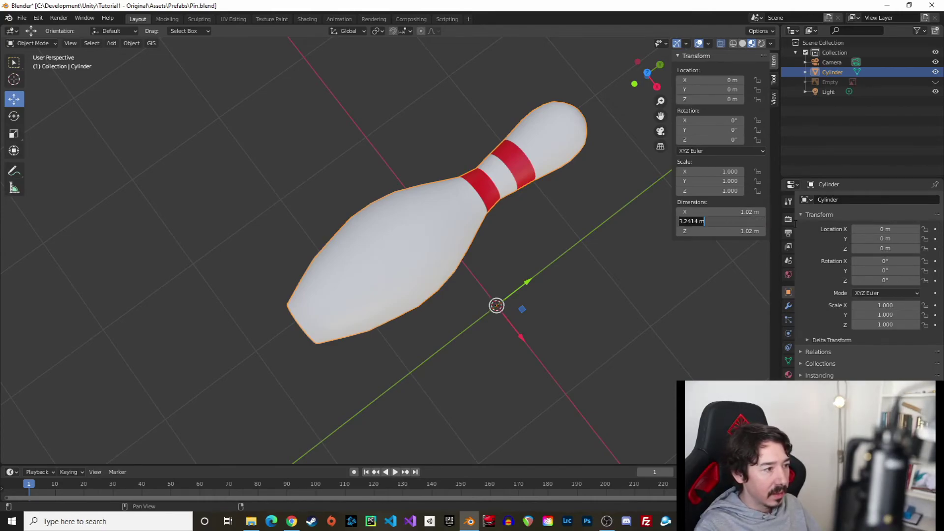
pyautogui.press('BackSpace')
pyautogui.press('Return')
pyautogui.click(733, 225)
pyautogui.press('End')
pyautogui.write('/0.38')
pyautogui.press('Return')
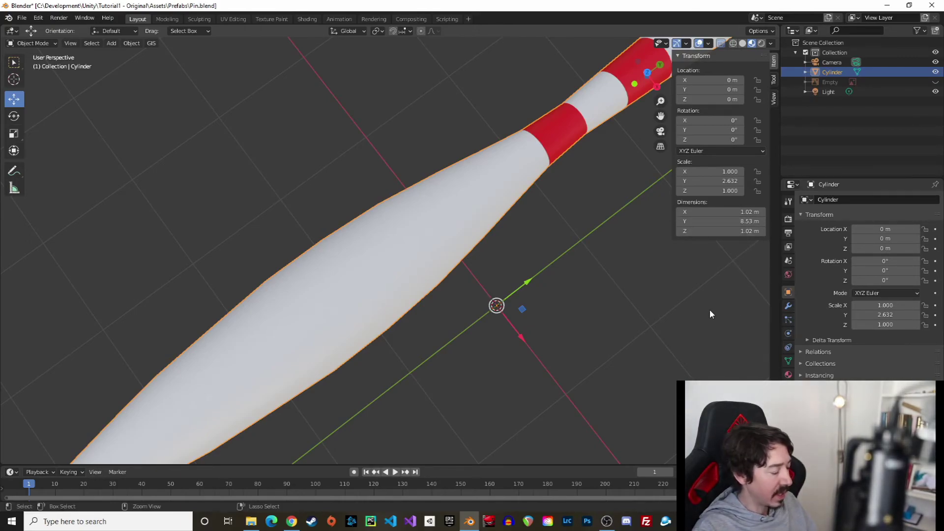
pyautogui.hotkey('alt', 's')
# - Set the pin's Y dimension to 0.38 m
pyautogui.doubleClick(720, 221)
pyautogui.write('0.3')
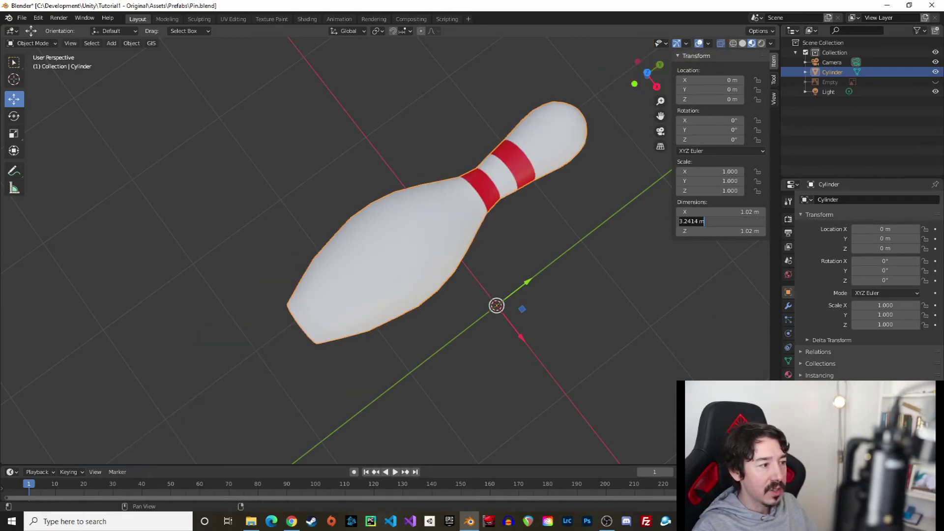
pyautogui.write('8')
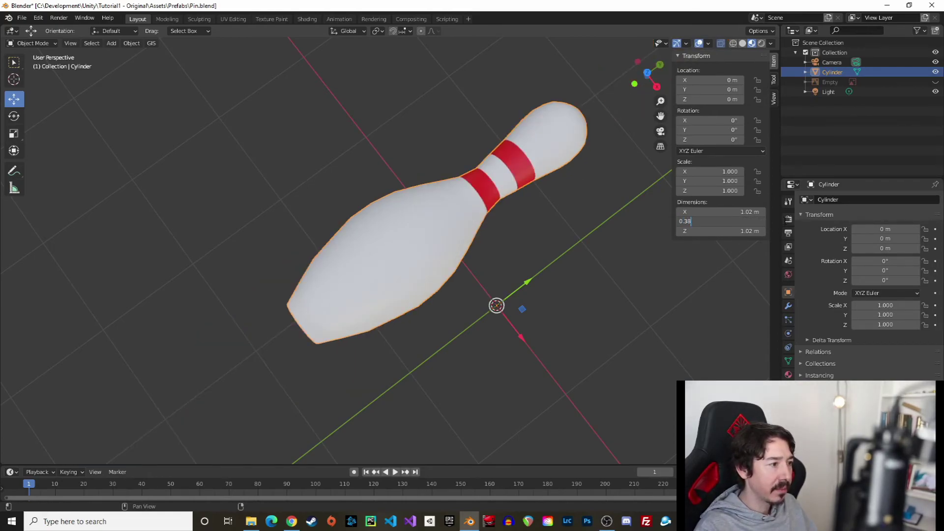
pyautogui.press('Return')
# - Divide the pin's X and Z dimensions by the same ratio as Y, giving about 0.12 m each and a 0.117 scale
pyautogui.doubleClick(745, 212)
pyautogui.click(750, 211)
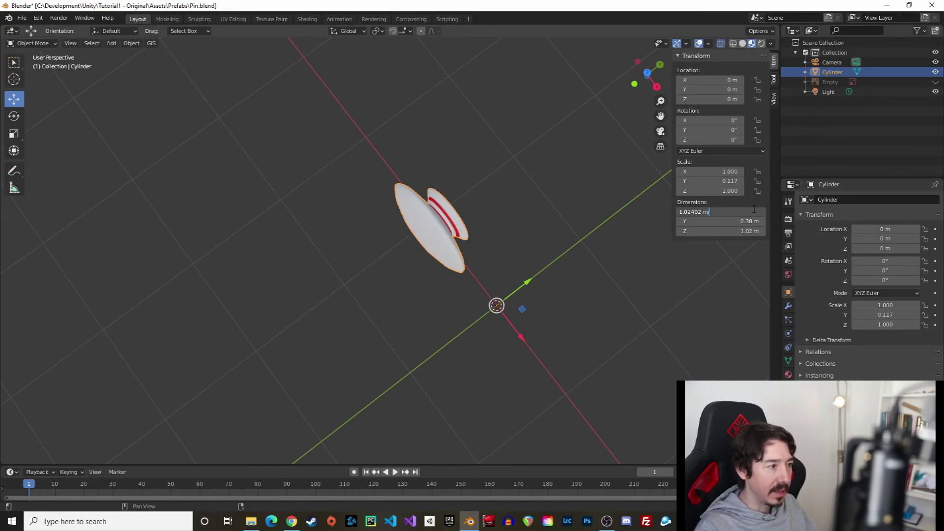
pyautogui.write('/8.85')
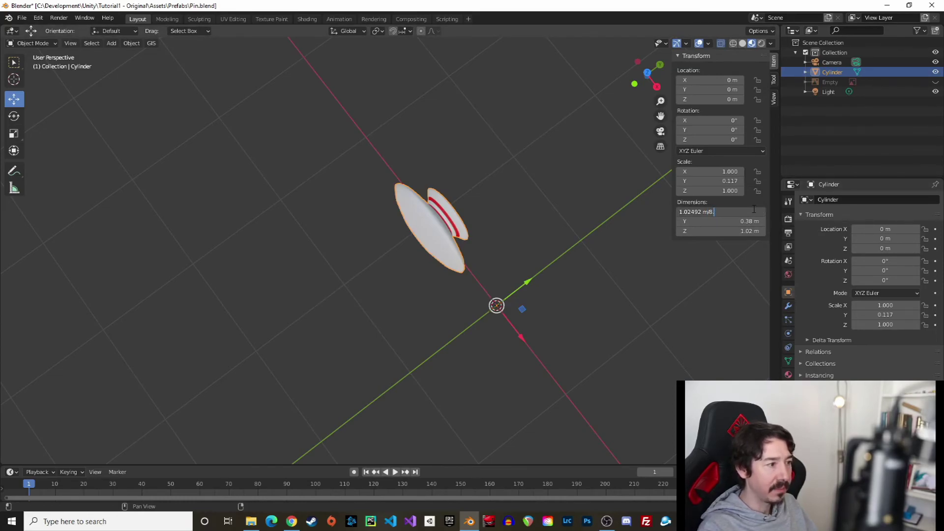
pyautogui.press('BackSpace')
pyautogui.press('BackSpace')
pyautogui.write('76')
pyautogui.press('Return')
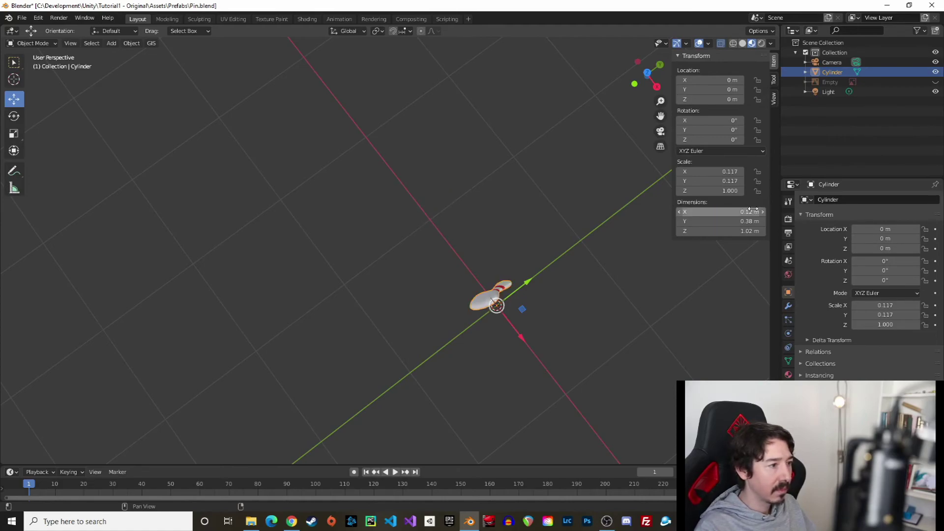
pyautogui.doubleClick(738, 231)
pyautogui.hotkey('ctrl', 'a')
pyautogui.write('/8.55')
pyautogui.press('Return')
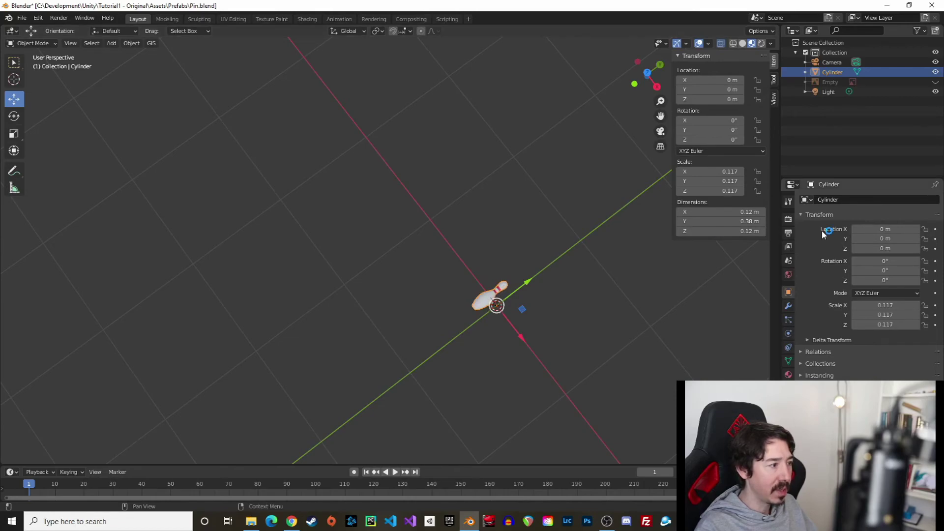
# - Apply all transforms to the resized bowling pin so its scale becomes 1
pyautogui.scroll(2, 598, 308)
pyautogui.keyDown('shift'); pyautogui.moveTo(655, 344); pyautogui.dragTo(465, 220, button='middle'); pyautogui.keyUp('shift')
pyautogui.scroll(3, 480, 219)
pyautogui.rightClick(481, 219)
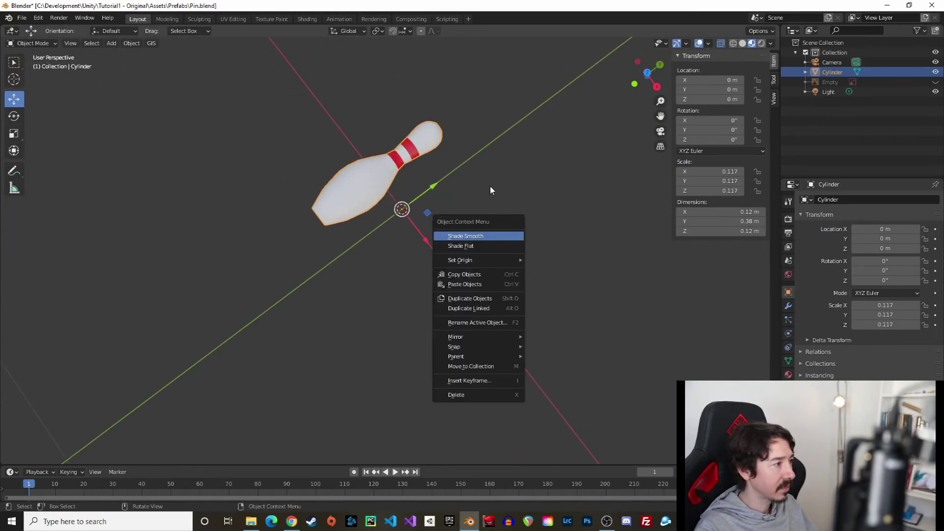
pyautogui.moveTo(500, 180)
pyautogui.mouseDown(button='middle')
pyautogui.moveTo(512, 200)
pyautogui.moveTo(497, 172)
pyautogui.mouseUp(button='middle')
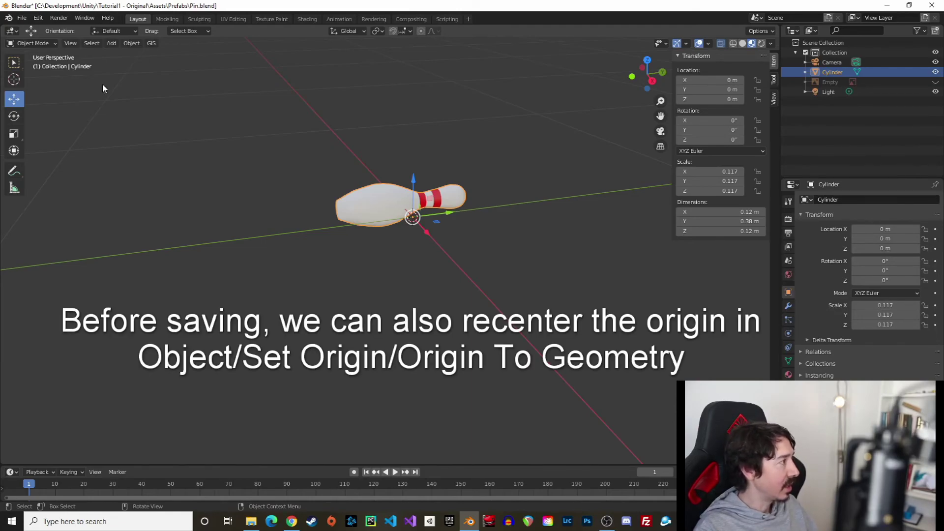
pyautogui.hotkey('ctrl', 'a')
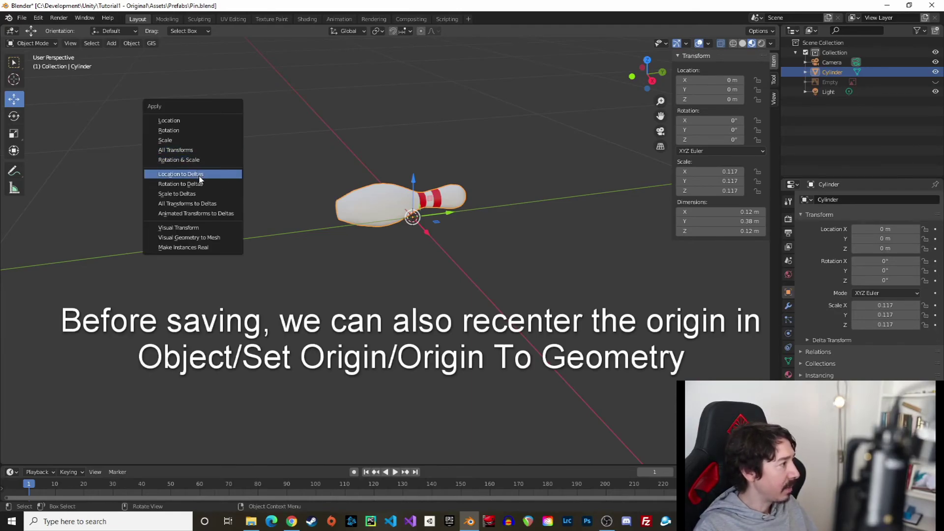
pyautogui.click(195, 150)
# - Save the model as Pin.blend in the Unity project's Assets\Prefabs folder, overwriting the existing file
pyautogui.click(21, 17)
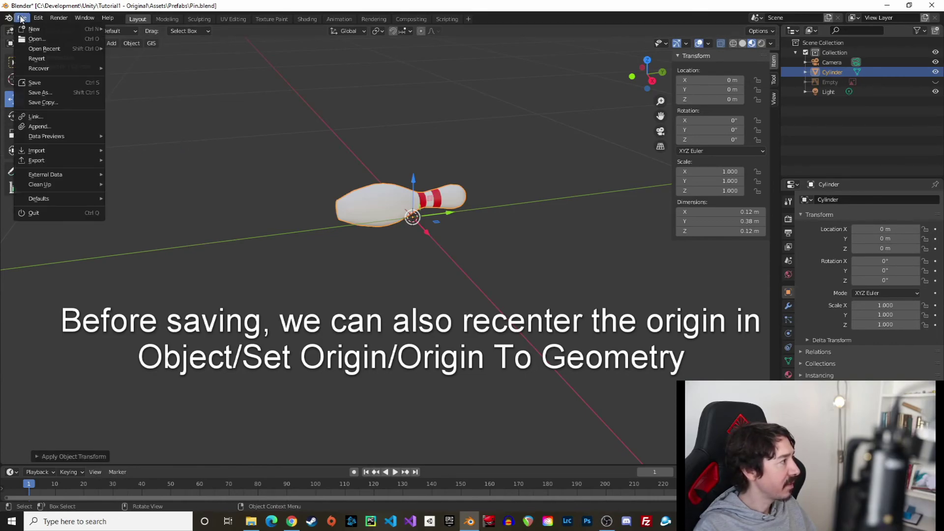
pyautogui.click(43, 92)
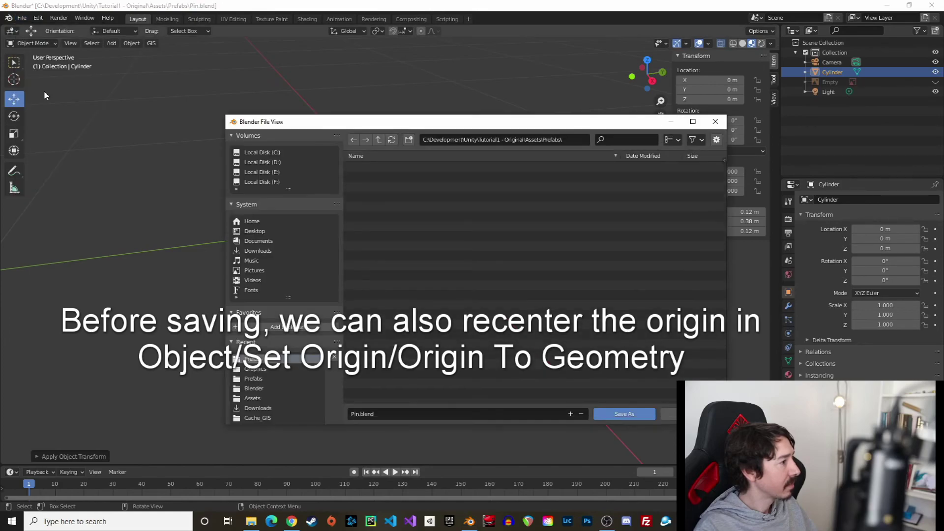
pyautogui.click(624, 413)
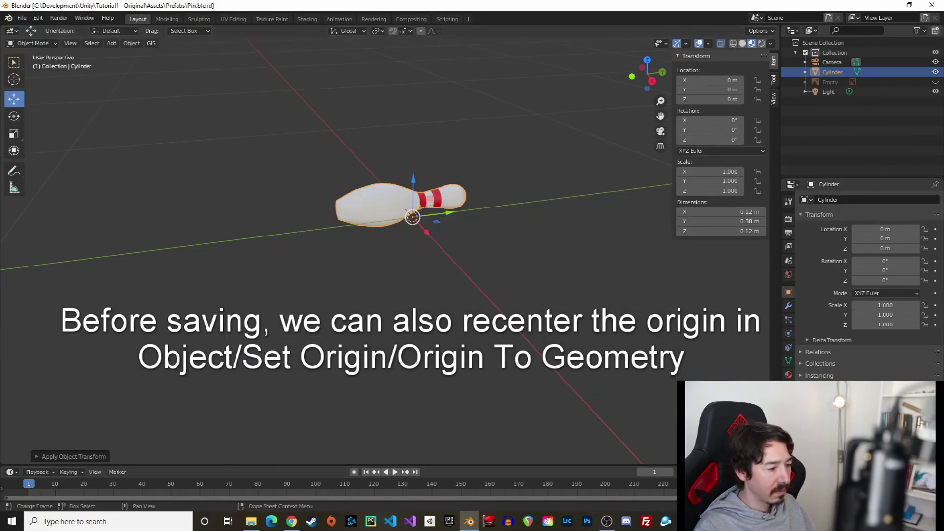
# - Switch to Unity and place the Pin model from the Prefabs folder on the lane in front of the cylinders
pyautogui.hotkey('alt', 'Tab')
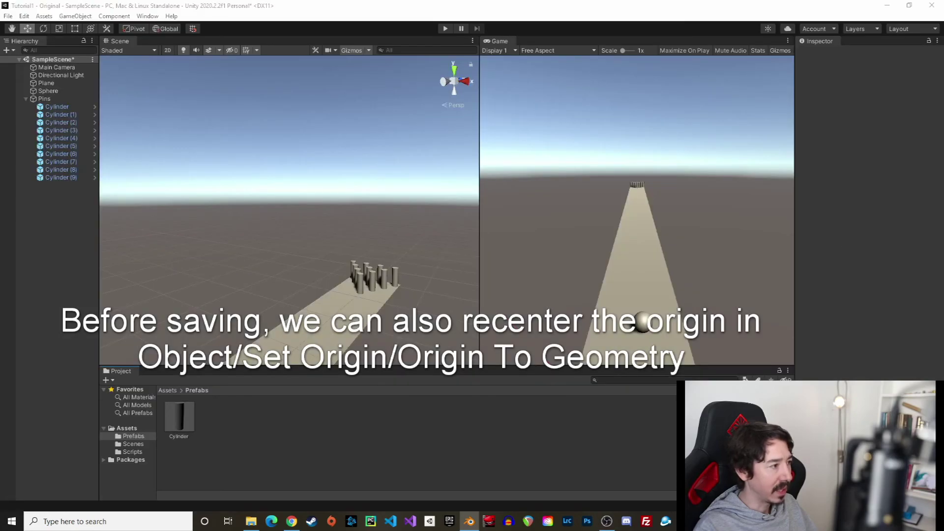
pyautogui.click(222, 417)
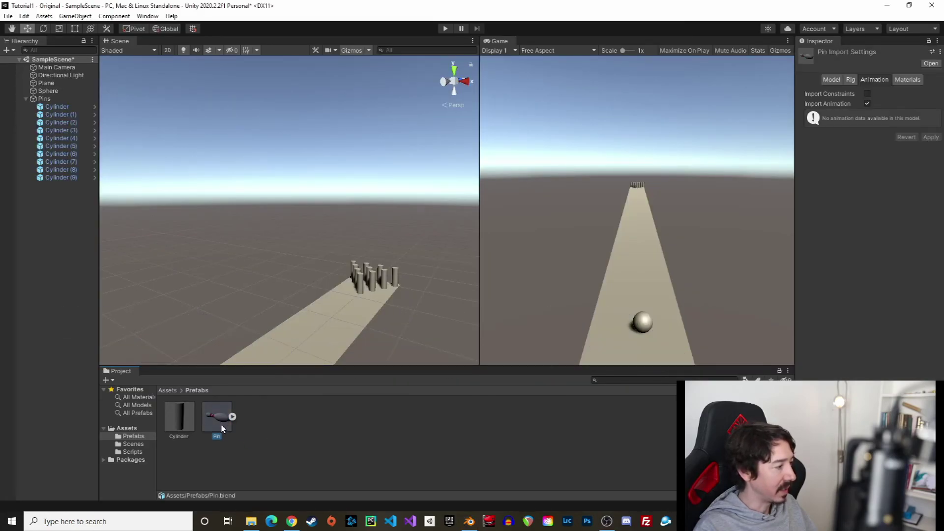
pyautogui.moveTo(222, 417); pyautogui.dragTo(296, 334)
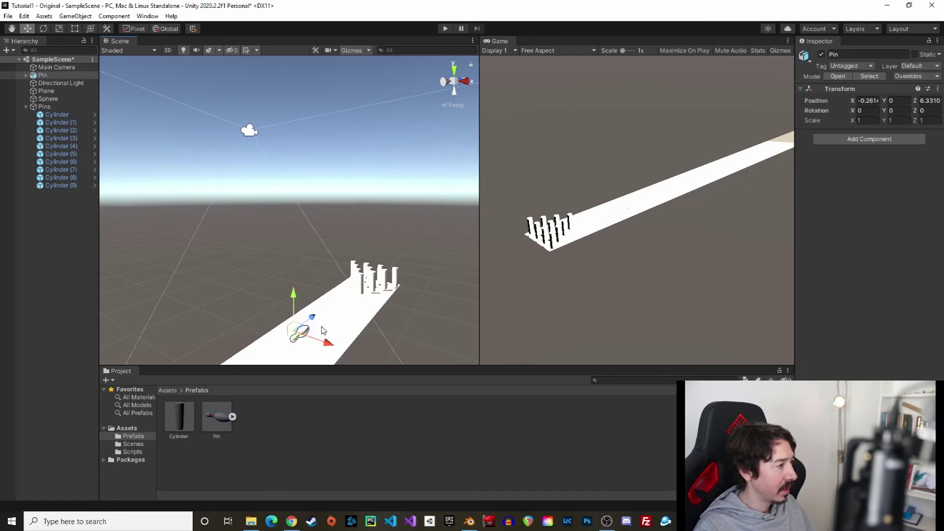
# - Expand the Pin object in the scene hierarchy and unpack its prefab completely
pyautogui.click(26, 75)
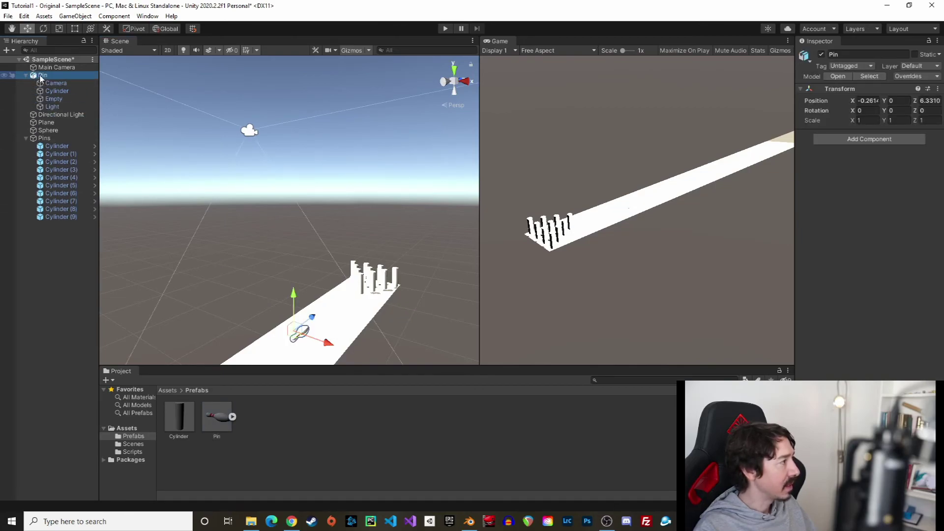
pyautogui.rightClick(41, 76)
pyautogui.moveTo(98, 192)
pyautogui.click(190, 236)
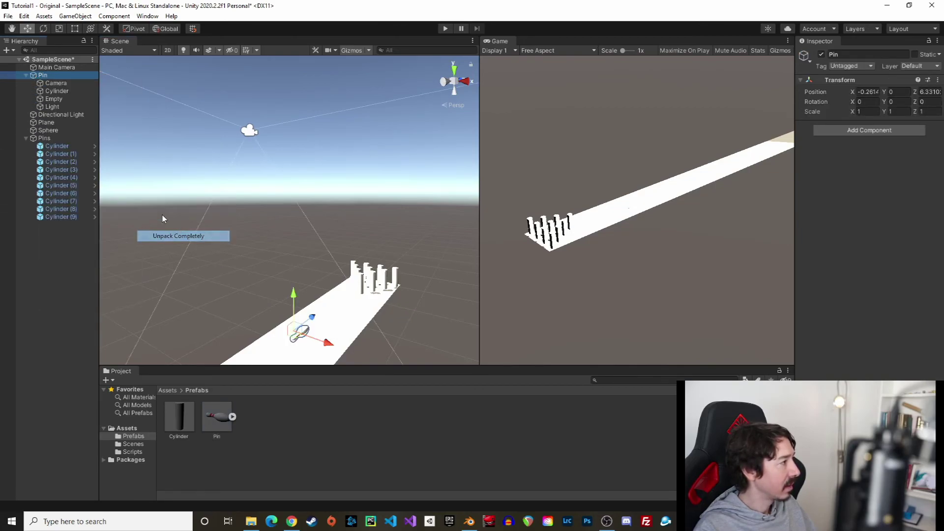
# - Delete the Light, Empty and Camera children of the Pin object
pyautogui.click(51, 108)
pyautogui.press('Delete')
pyautogui.click(57, 100)
pyautogui.press('Delete')
pyautogui.click(64, 84)
pyautogui.press('Delete')
# - Move the pin's Cylinder mesh out to the scene root and delete the empty Pin parent
pyautogui.moveTo(64, 83); pyautogui.dragTo(64, 248)
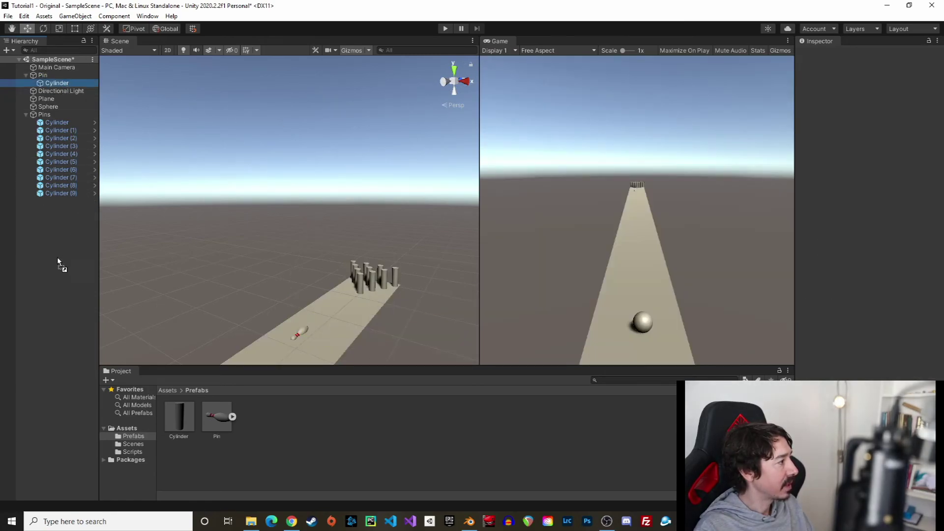
pyautogui.click(43, 75)
pyautogui.press('Delete')
# - Set the pin mesh's X rotation to 0 so it stands upright
pyautogui.click(56, 186)
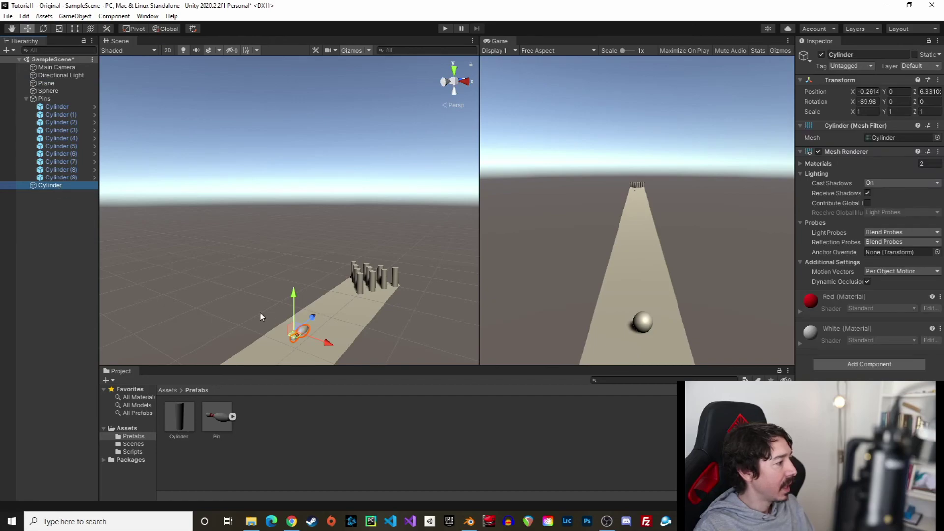
pyautogui.click(865, 103)
pyautogui.write('0')
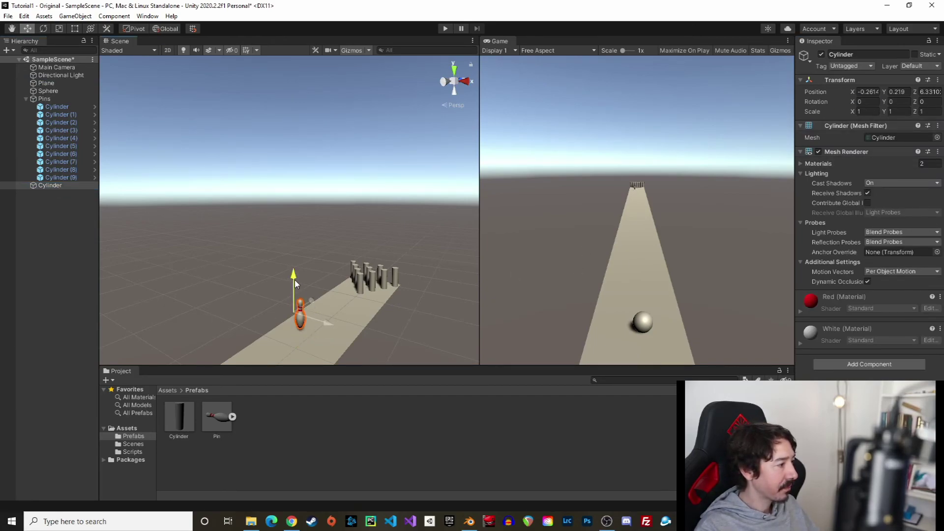
# - Move the pin next to the front cylinder and stand it on the lane, at about Y 0.177 and Z 8.01
pyautogui.moveTo(297, 315); pyautogui.dragTo(350, 282)
pyautogui.scroll(3, 415, 253)
pyautogui.moveTo(415, 253); pyautogui.dragTo(332, 199, button='middle')
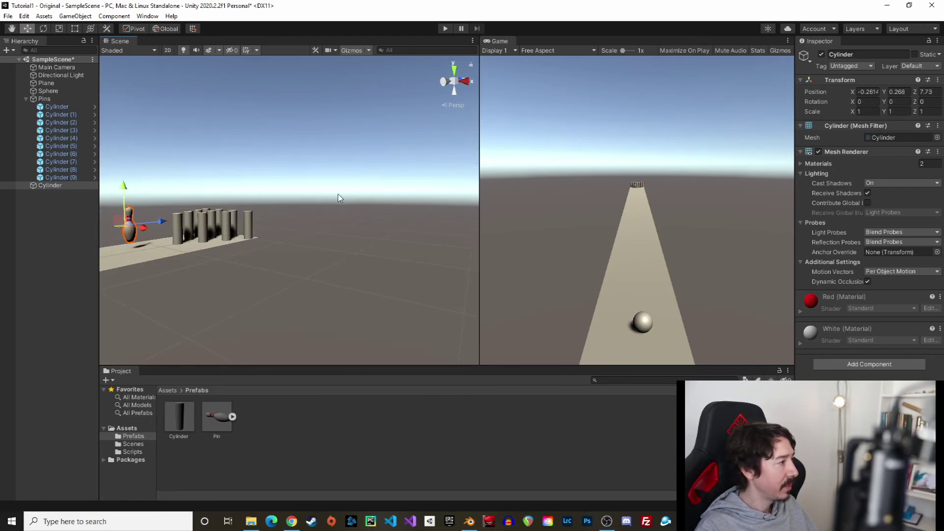
pyautogui.keyDown('alt'); pyautogui.moveTo(331, 199); pyautogui.dragTo(302, 196); pyautogui.keyUp('alt')
pyautogui.scroll(3, 302, 196)
pyautogui.moveTo(234, 171); pyautogui.dragTo(277, 171)
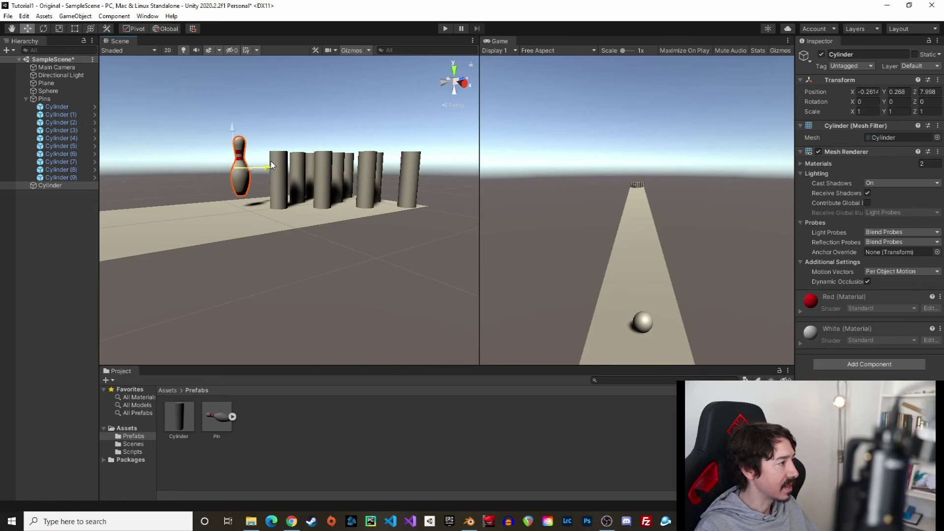
pyautogui.moveTo(235, 131); pyautogui.dragTo(236, 146)
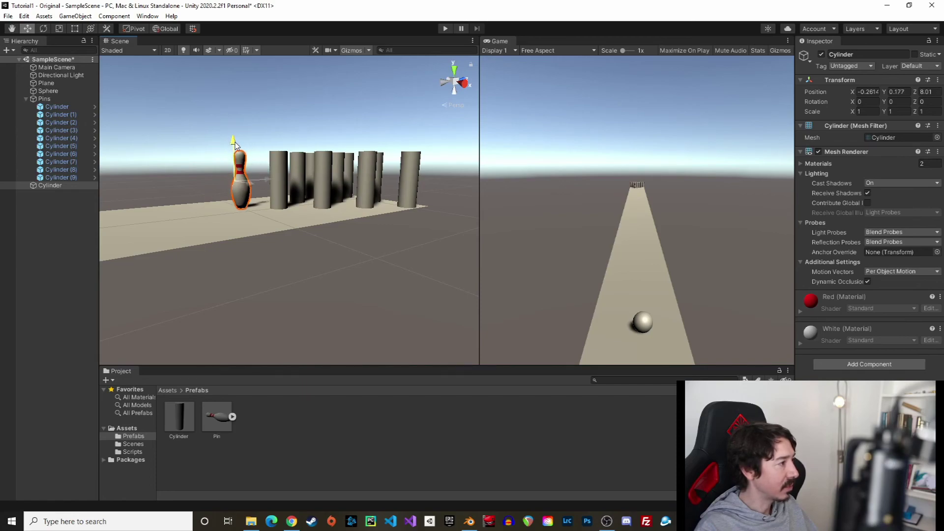
pyautogui.scroll(3, 364, 217)
pyautogui.scroll(-2, 261, 202)
pyautogui.moveTo(261, 203); pyautogui.dragTo(292, 173, button='middle')
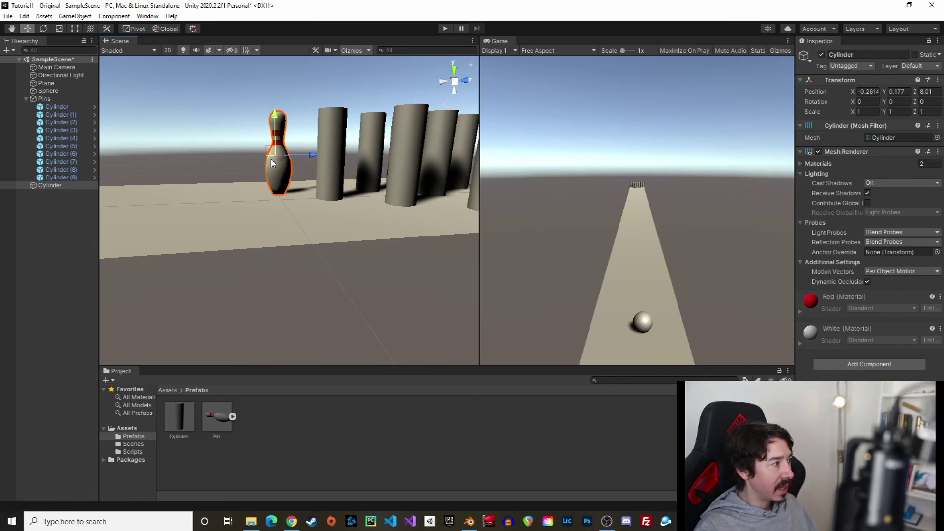
# - Check the components on the front cylinder and add a Rigidbody to the bowling pin
pyautogui.click(332, 142)
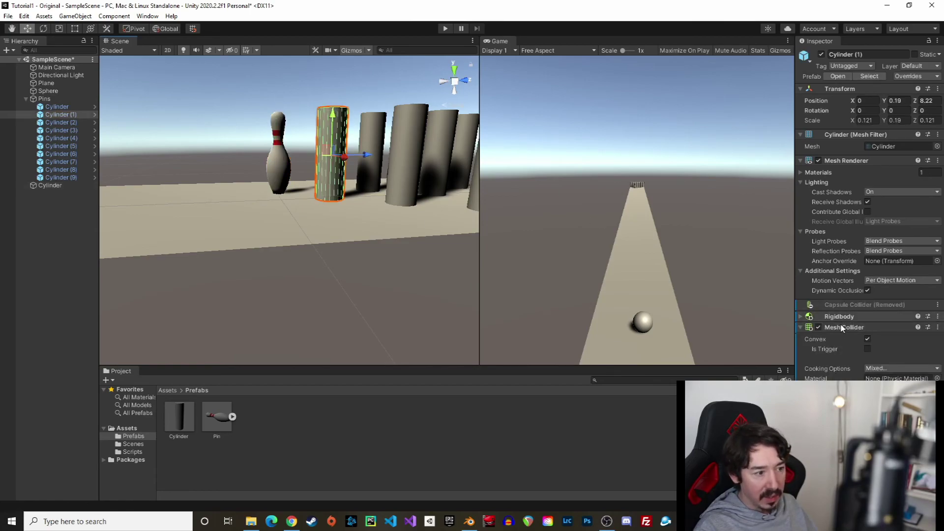
pyautogui.click(279, 171)
pyautogui.click(860, 368)
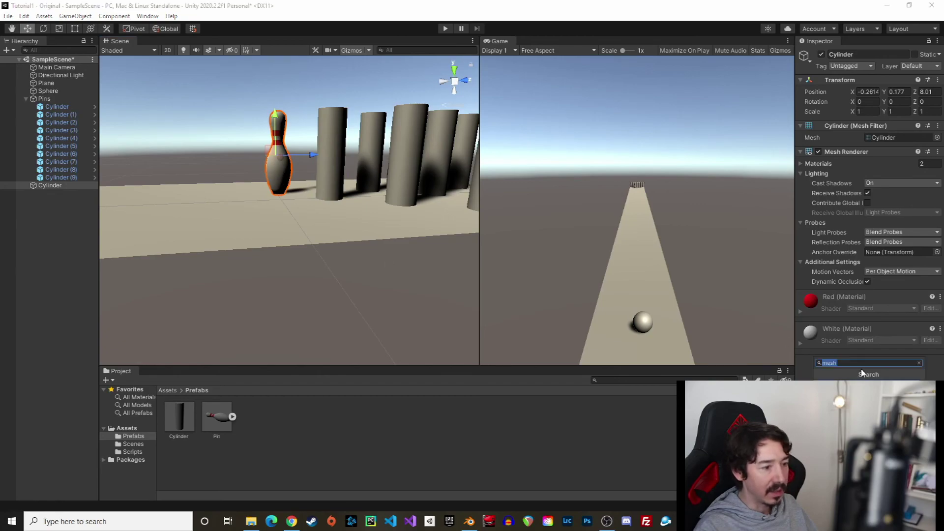
pyautogui.write('rigidbody')
pyautogui.press('Return')
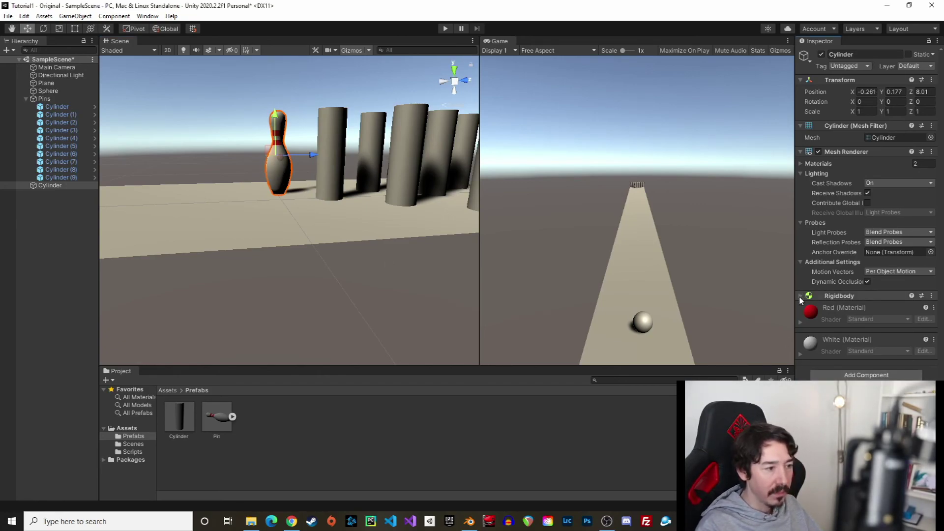
# - Set the pin Rigidbody's mass to 1.5 and its collision detection to Continuous
pyautogui.click(799, 295)
pyautogui.click(869, 309)
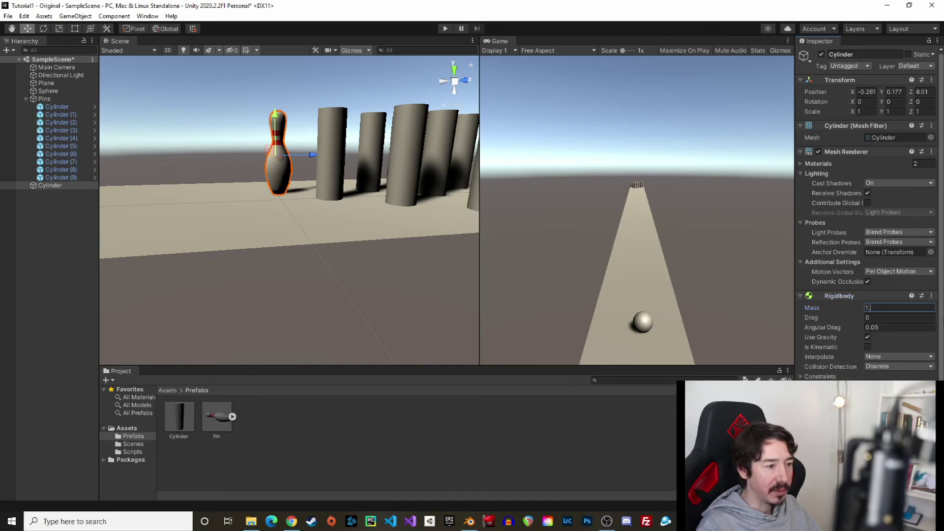
pyautogui.click(900, 366)
pyautogui.click(885, 387)
# - Add a convex Mesh Collider to the bowling pin and inspect the collider outline around it
pyautogui.scroll(-3, 842, 359)
pyautogui.write('mesh')
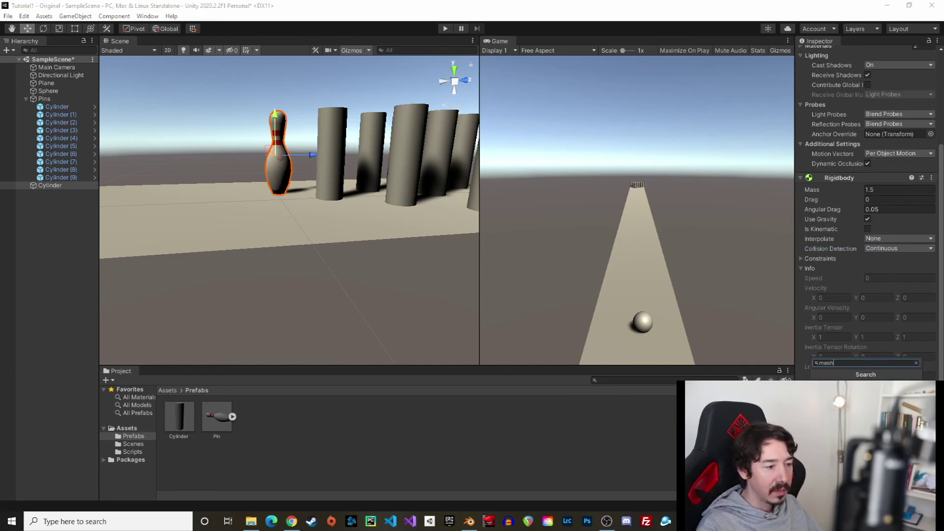
pyautogui.press('Escape')
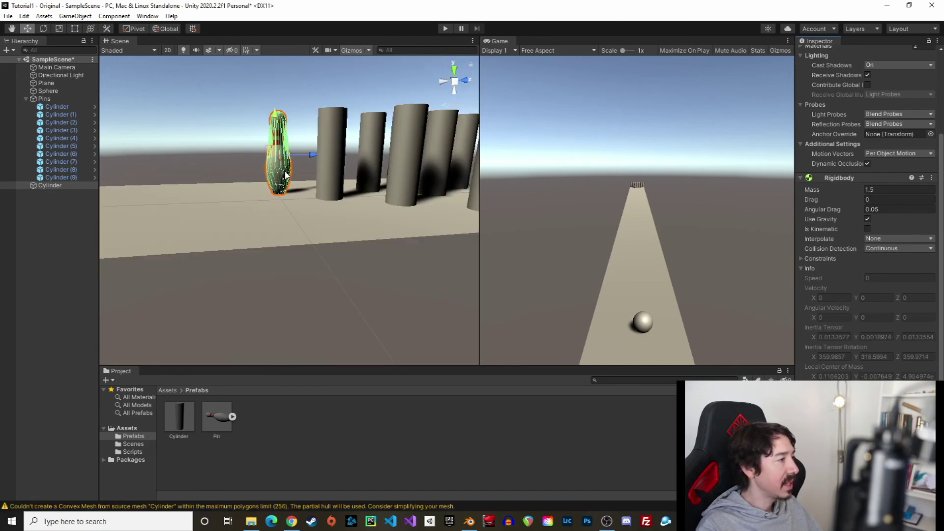
pyautogui.keyDown('alt'); pyautogui.moveTo(242, 139); pyautogui.dragTo(363, 214); pyautogui.keyUp('alt')
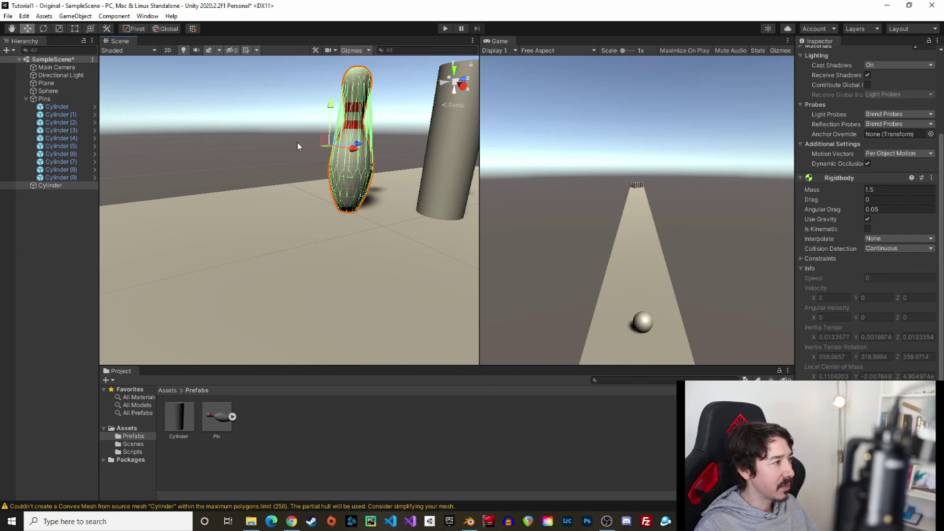
pyautogui.moveTo(295, 116)
pyautogui.mouseDown(button='middle')
pyautogui.moveTo(287, 122)
pyautogui.moveTo(294, 126)
pyautogui.mouseUp(button='middle')
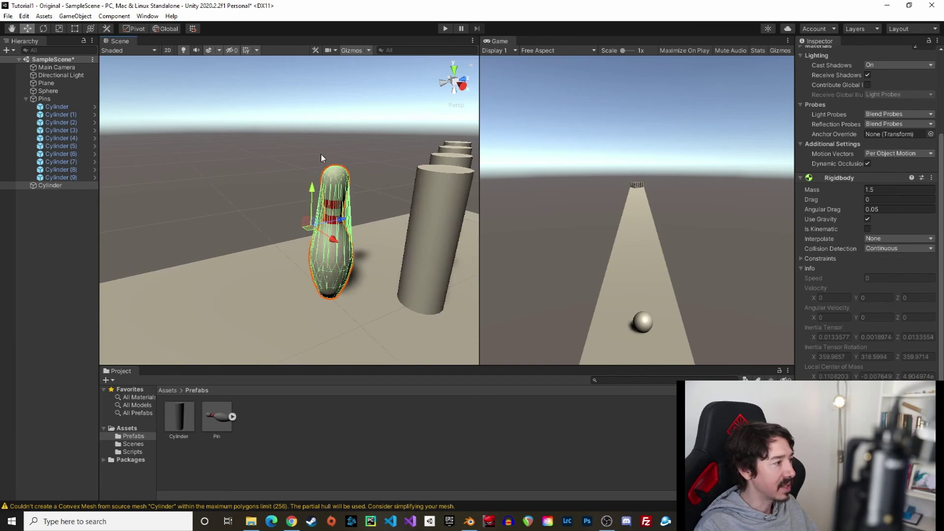
# - Run the scene and try lifting the pin vertically to test its physics
pyautogui.click(446, 28)
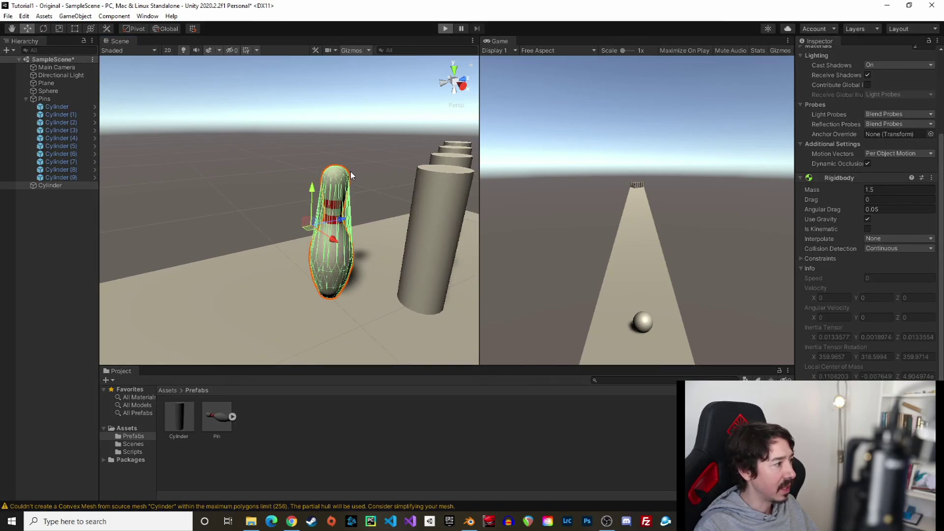
pyautogui.click(451, 29)
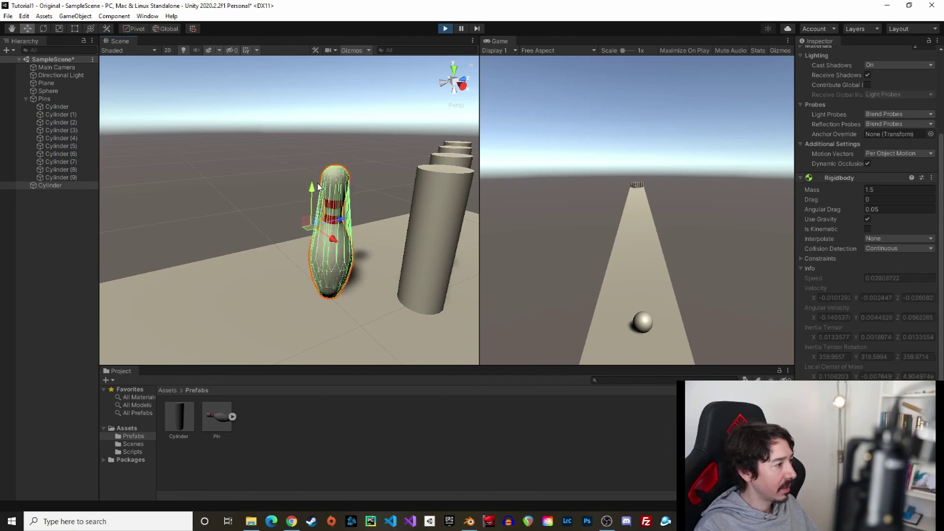
pyautogui.moveTo(318, 173); pyautogui.dragTo(311, 148)
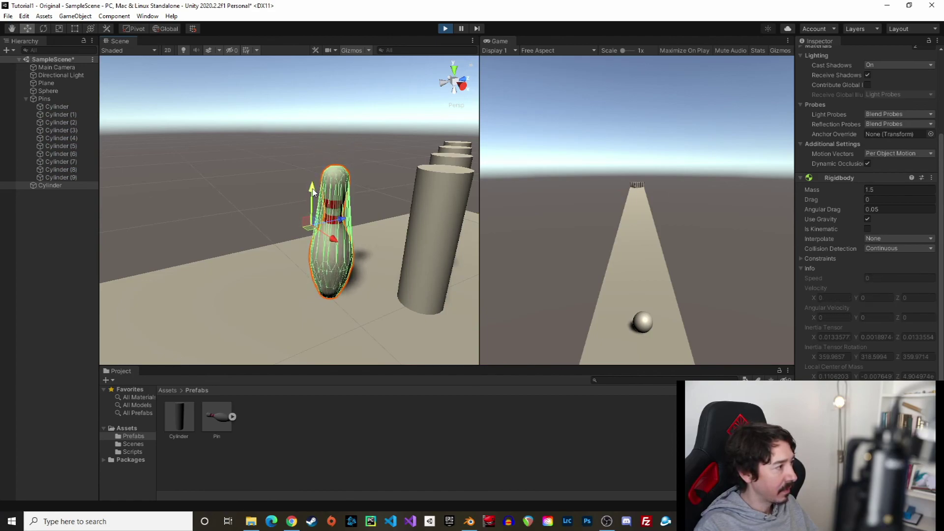